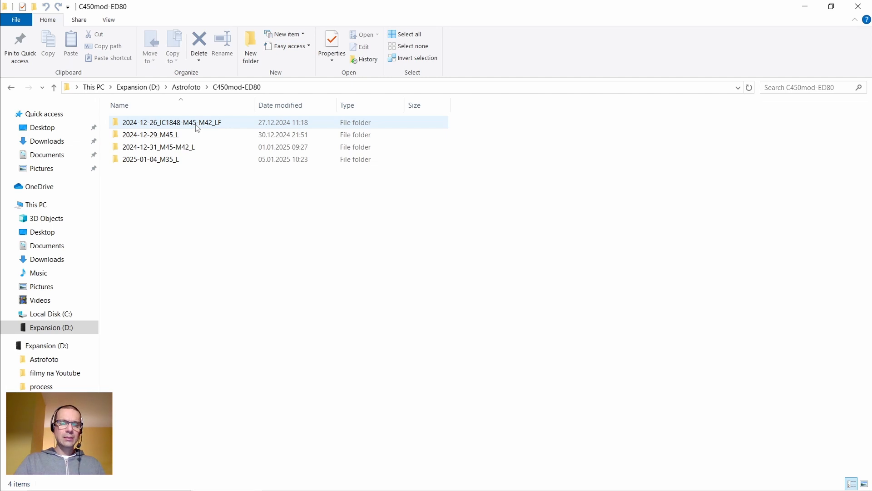
Open the M42 folder inside the lights folder of the 2024-12-26_IC1848-M45-M42_LF session
mouse_move(197, 127)
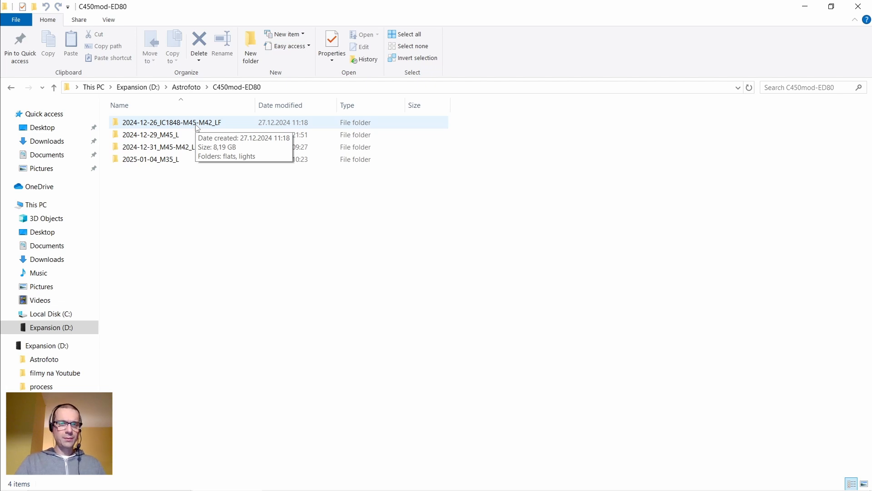
double_click(198, 127)
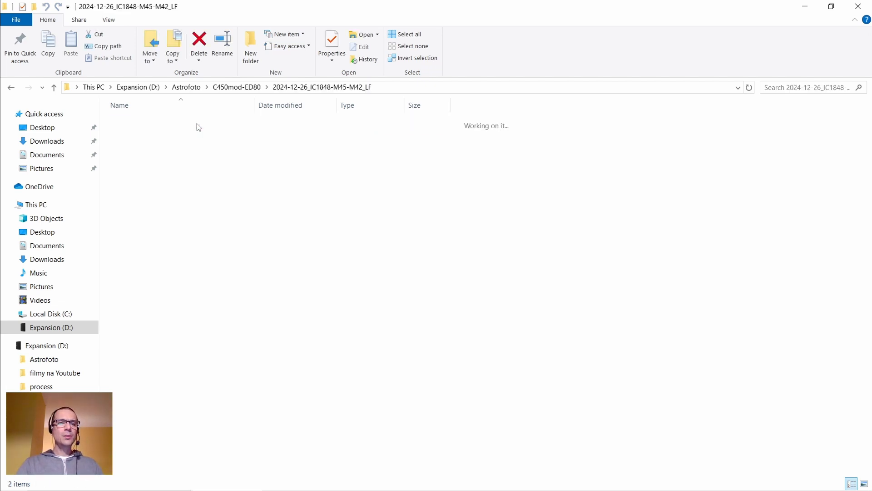
double_click(162, 134)
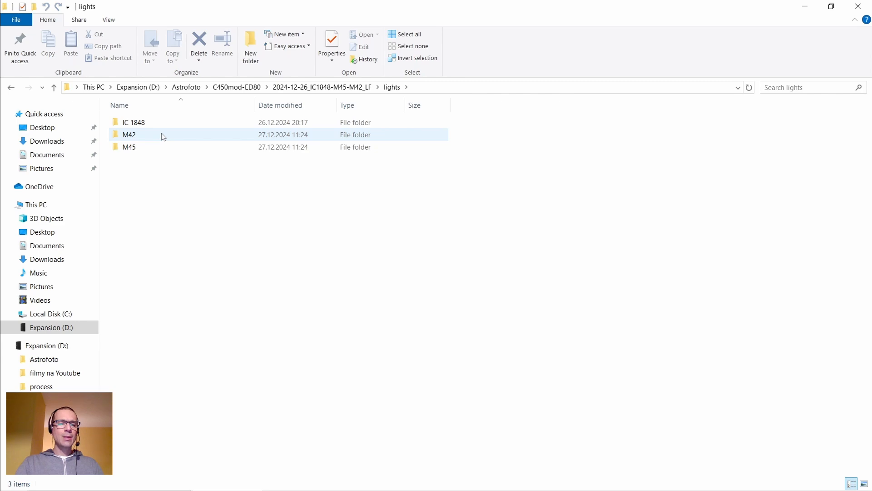
double_click(162, 135)
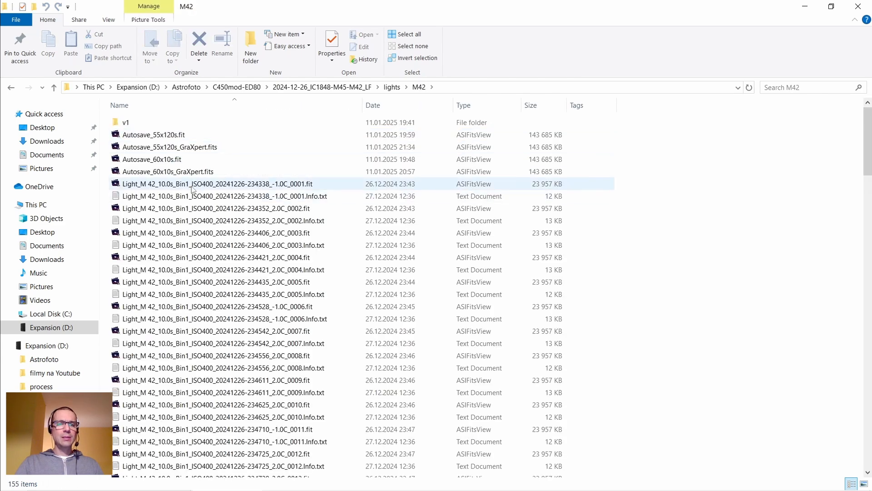
left_click(192, 187)
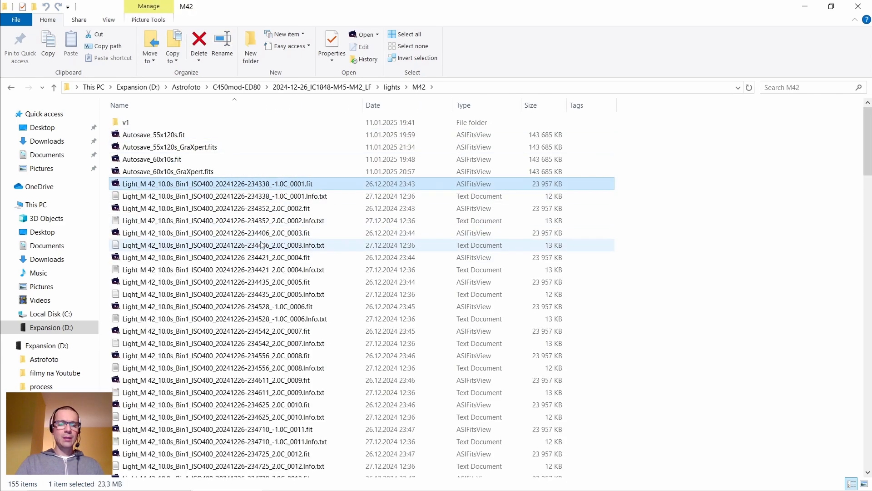
scroll(255, 243, "down", 4)
scroll(262, 244, "down", 3)
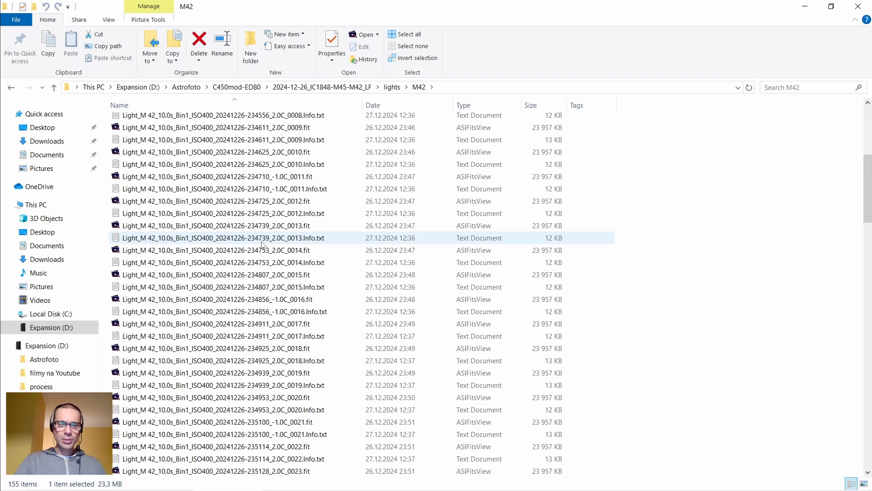
scroll(262, 244, "down", 15)
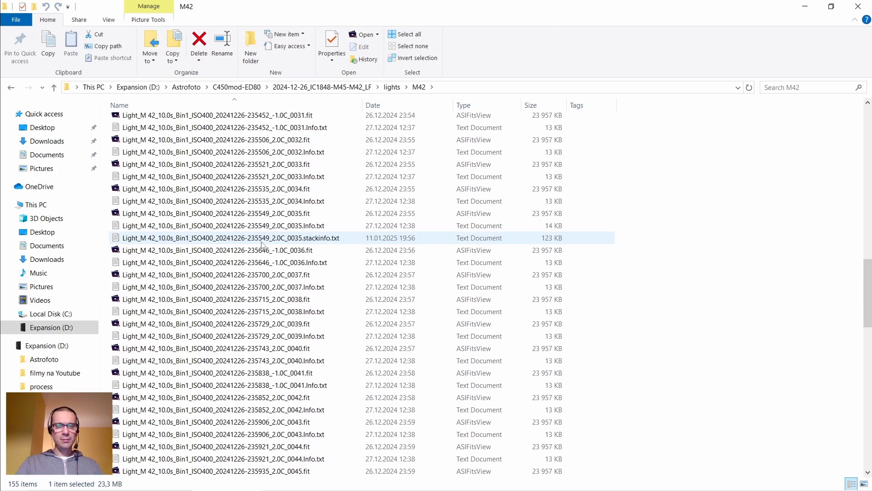
scroll(262, 244, "down", 14)
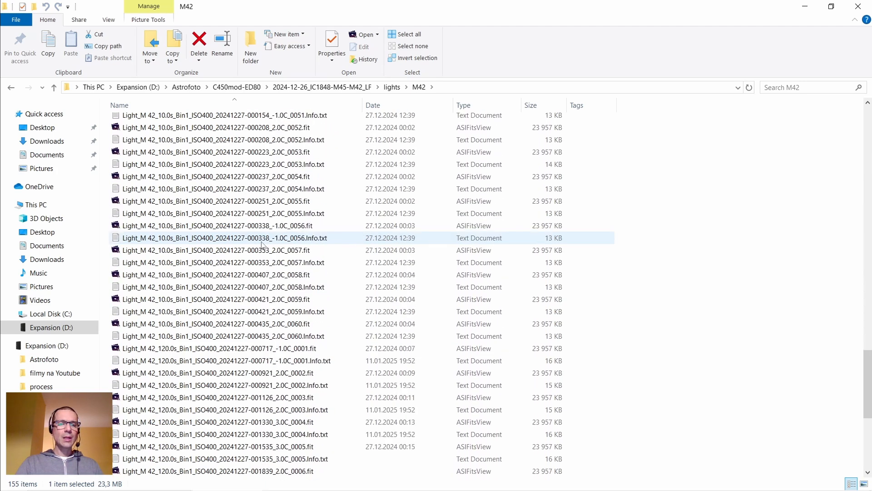
scroll(262, 244, "down", 3)
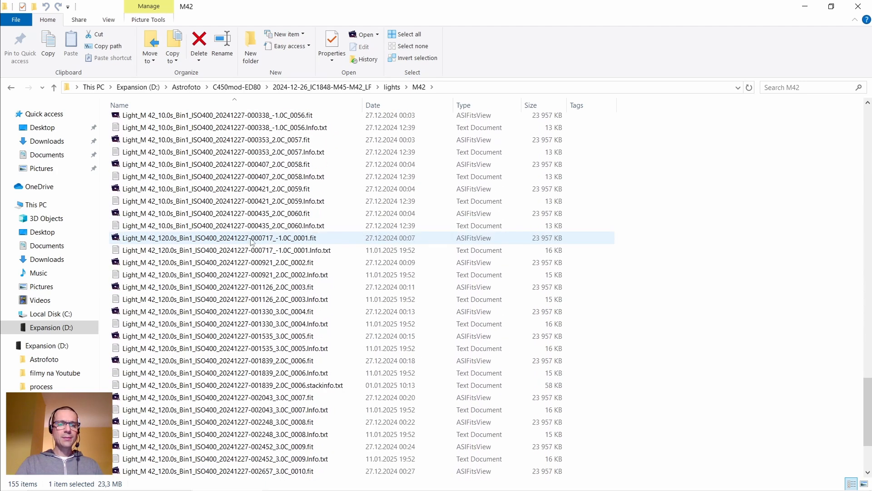
left_click(195, 193)
double_click(316, 190)
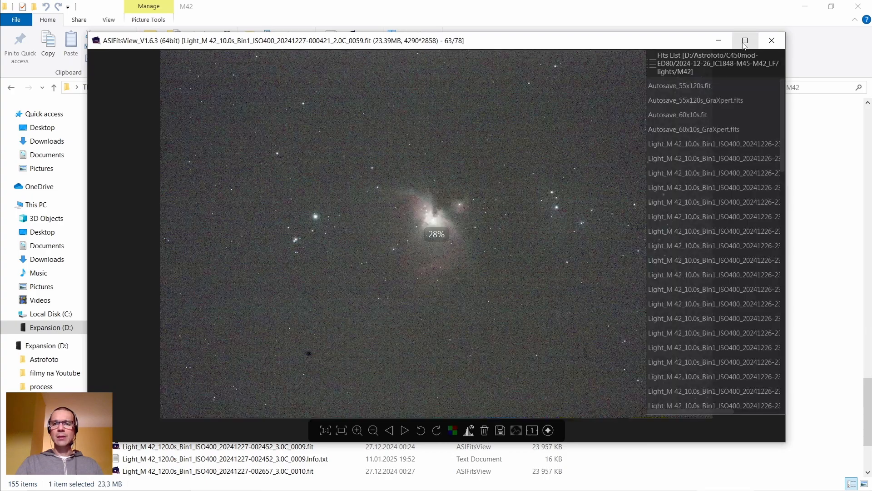
left_click(745, 43)
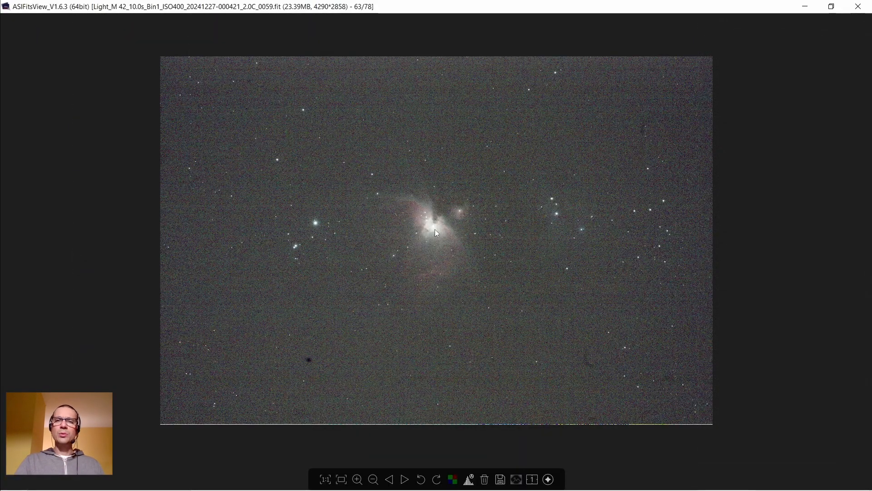
Examine the bright nebula core in the 10-second frame up close and as a whole, and close the image viewer
scroll(435, 229, "up", 6)
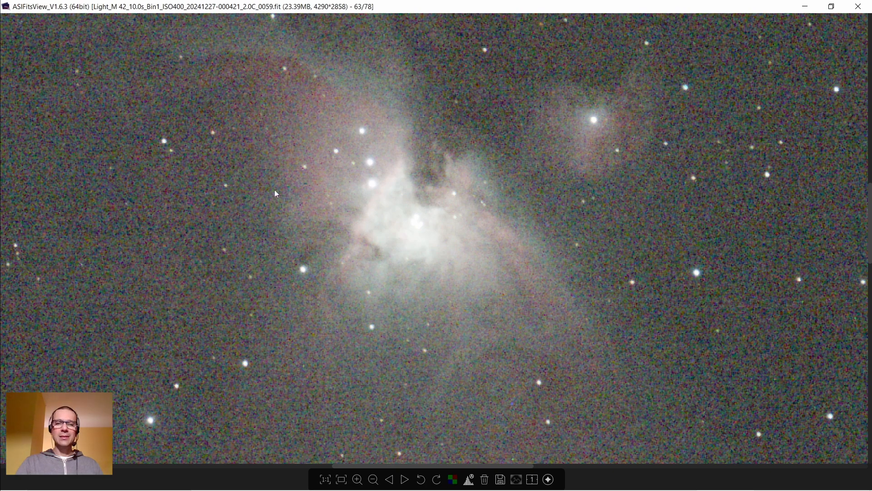
scroll(412, 279, "down", 3)
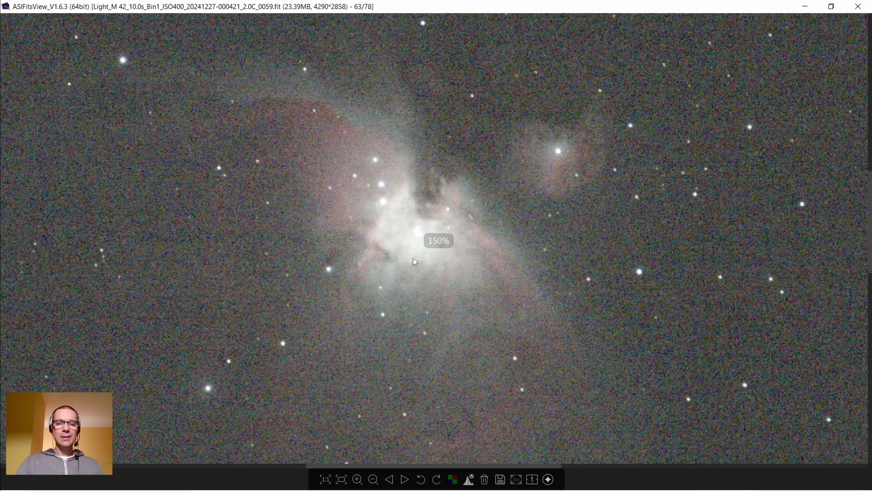
scroll(438, 286, "down", 5)
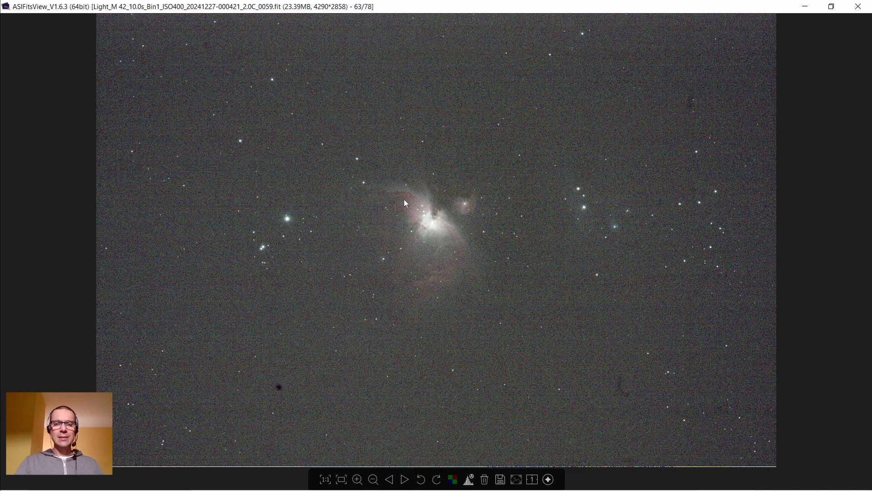
scroll(433, 236, "up", 4)
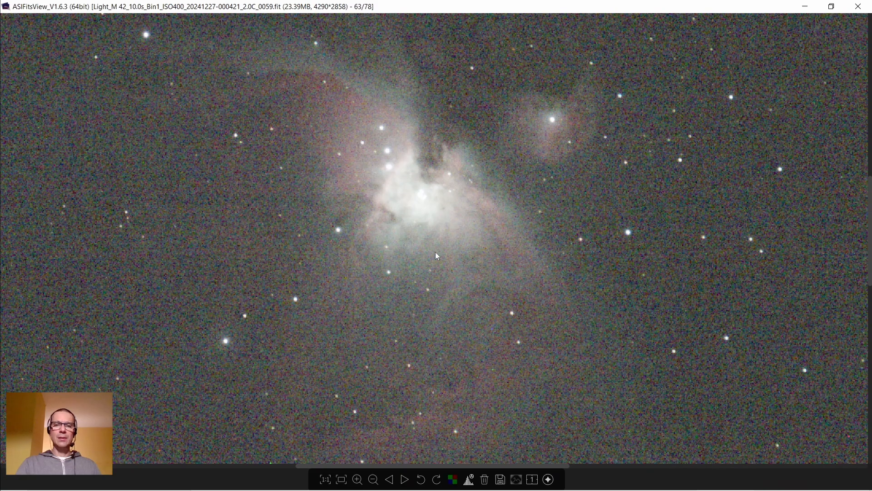
scroll(435, 215, "down", 4)
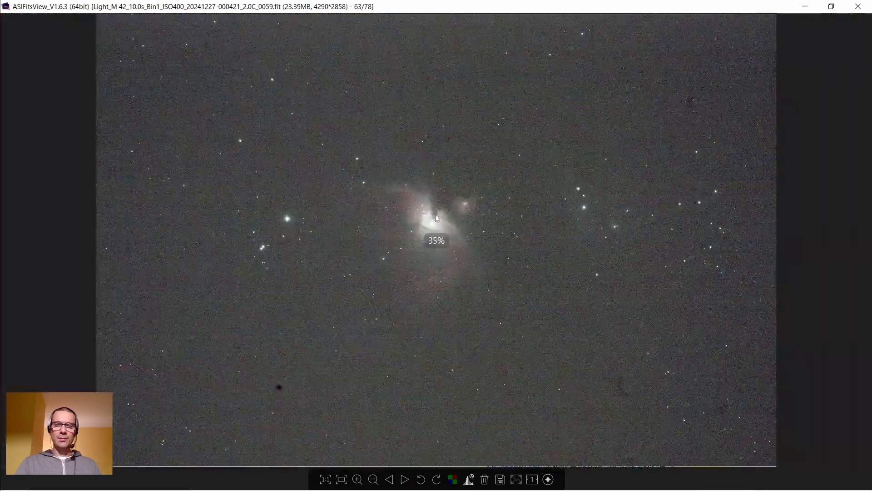
left_click(860, 5)
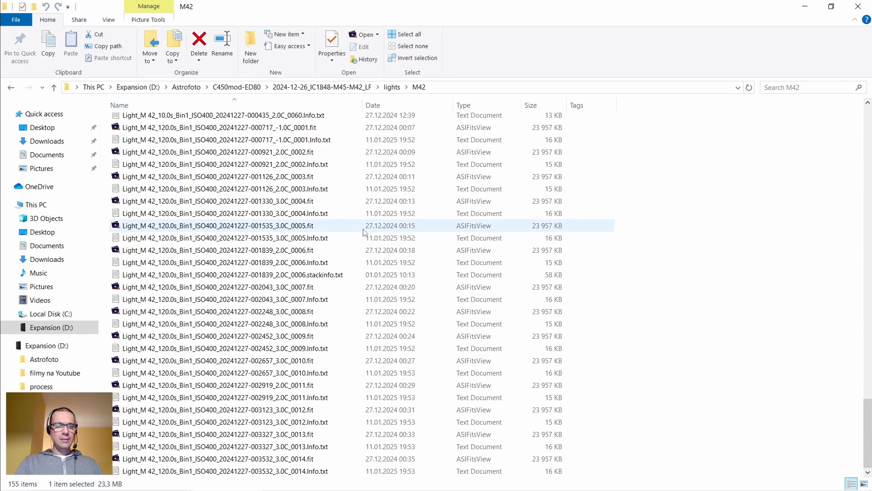
Select the range of 120-second M42 light frames 0001 to 0014 with their info files to review them, and clear the range selection
scroll(254, 195, "up", 2)
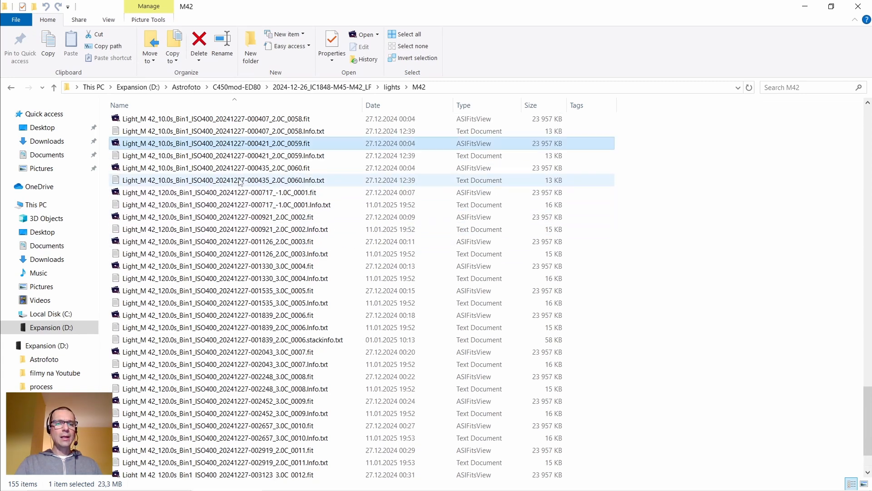
left_click(211, 194)
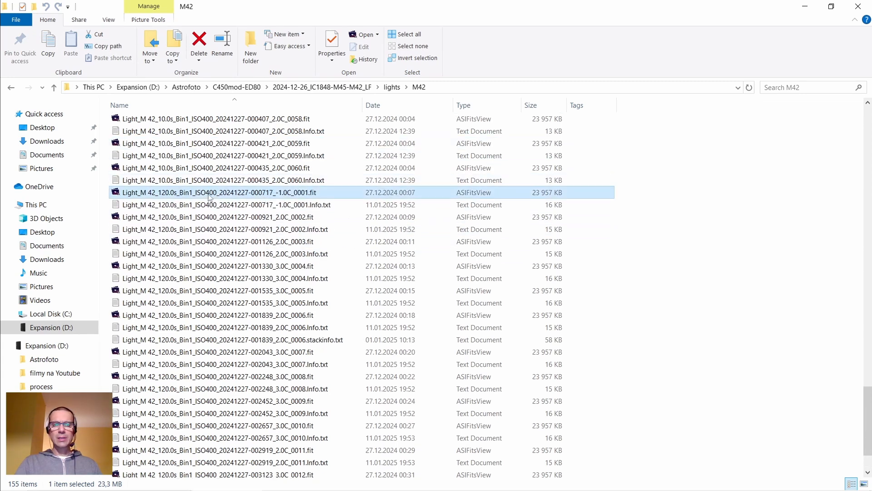
scroll(222, 269, "down", 2)
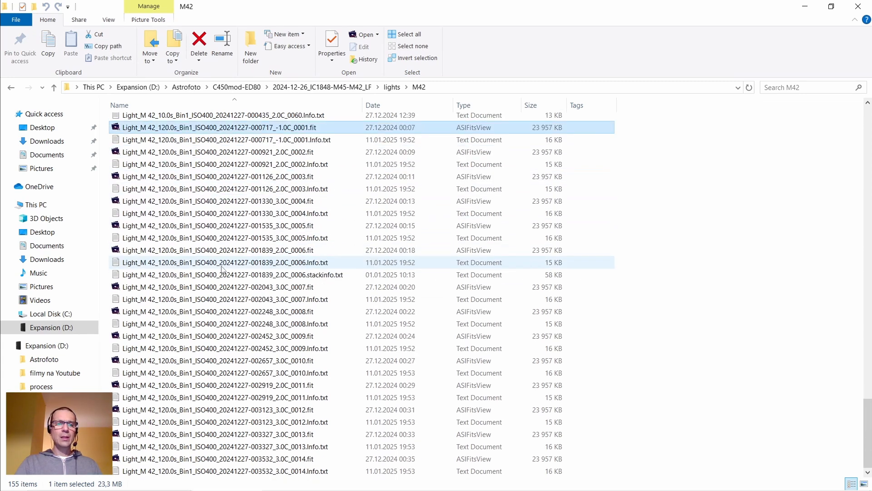
left_click(225, 470, "shift")
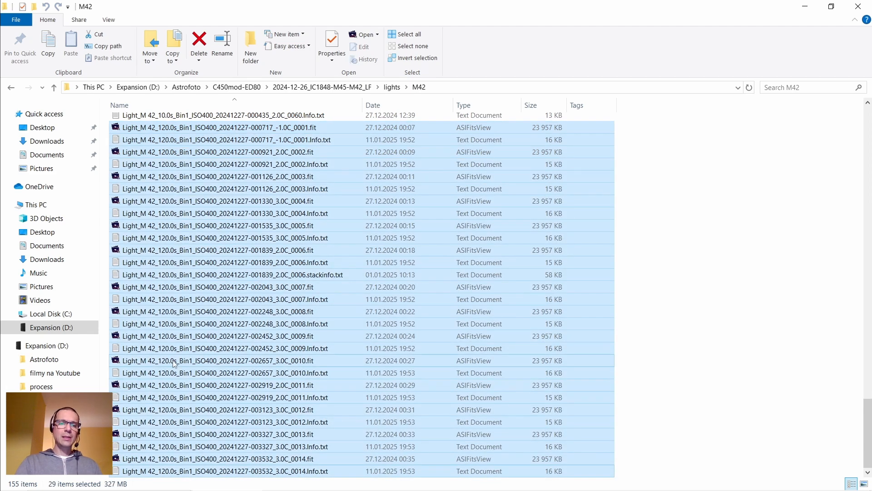
left_click(174, 337)
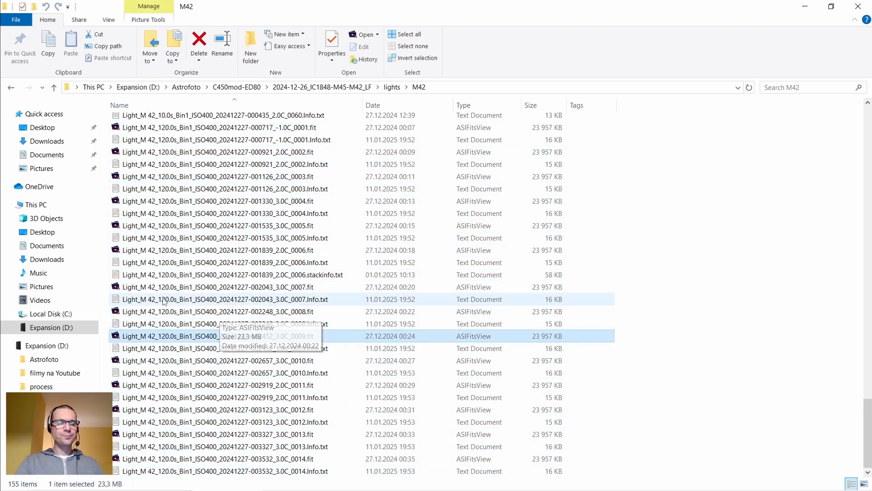
double_click(174, 312)
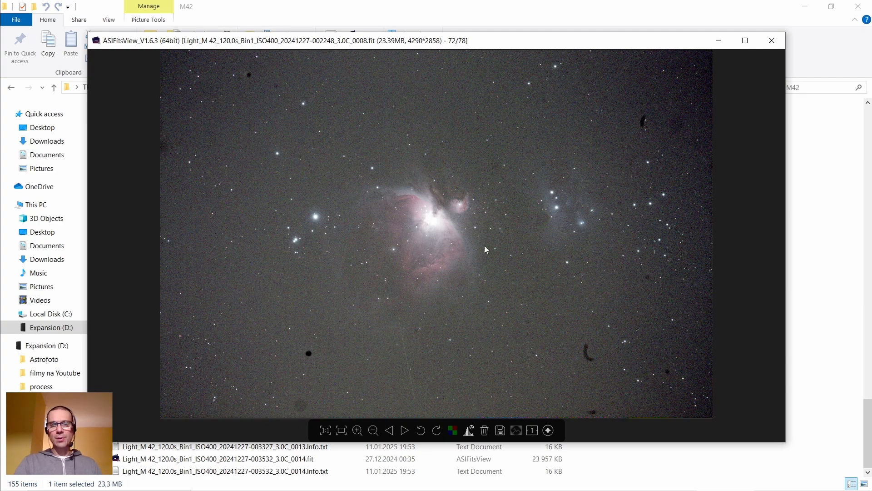
scroll(434, 227, "up", 4)
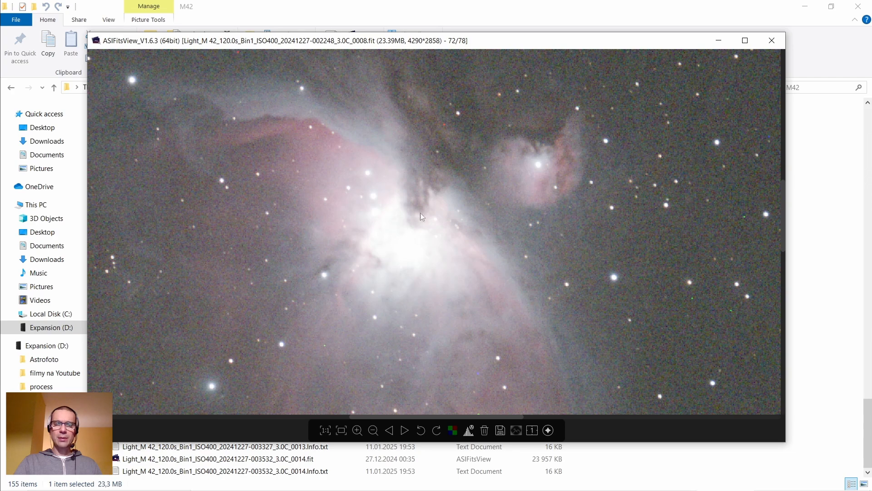
scroll(438, 248, "down", 5)
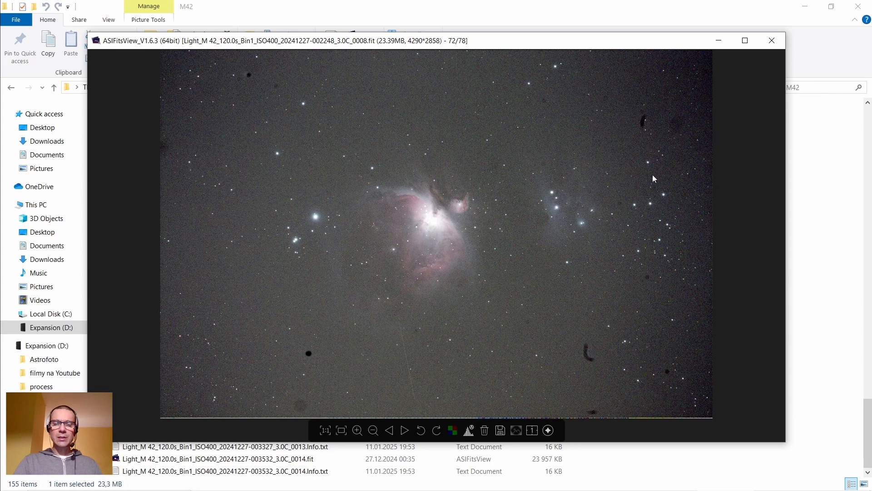
left_click(771, 41)
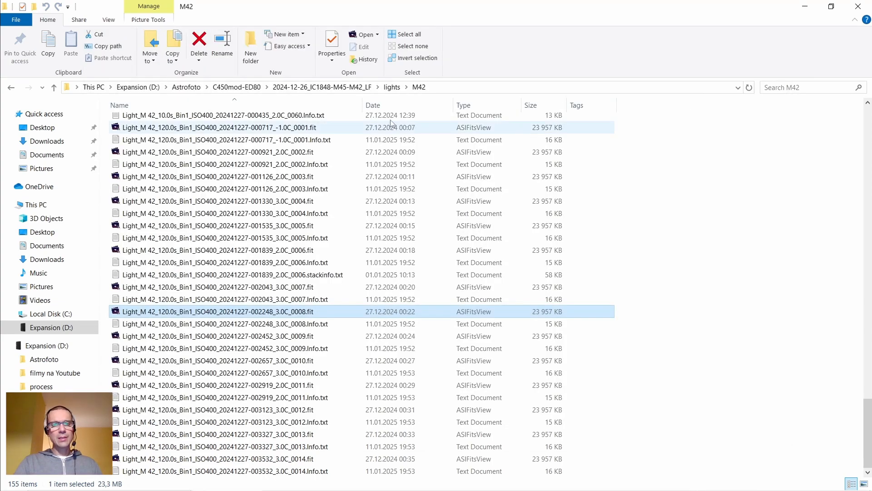
Open the M42 lights folder of the 2024-12-31_M45-M42_L session and select all its 120-second light frames and info files
left_click(251, 88)
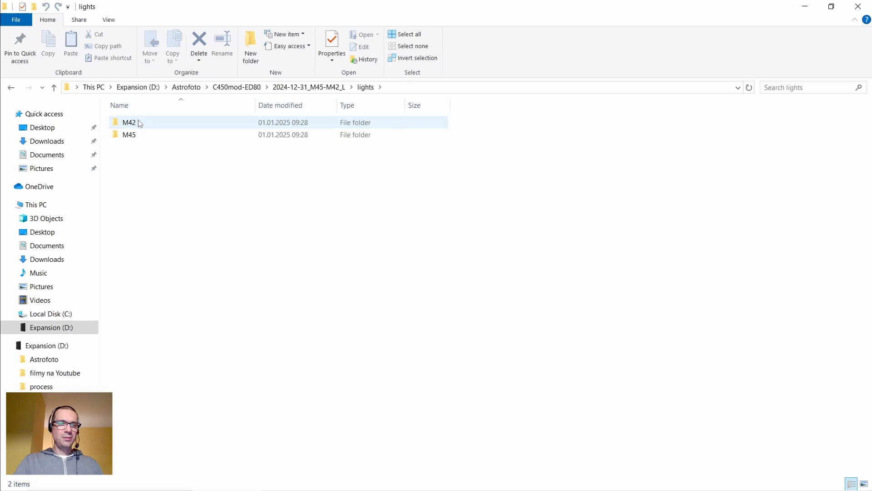
double_click(139, 123)
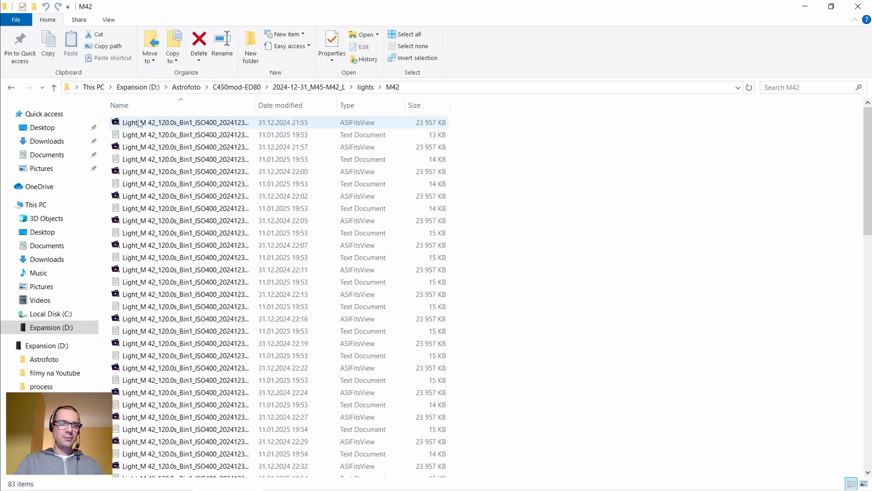
left_click(139, 122)
scroll(211, 298, "down", 9)
scroll(210, 297, "down", 9)
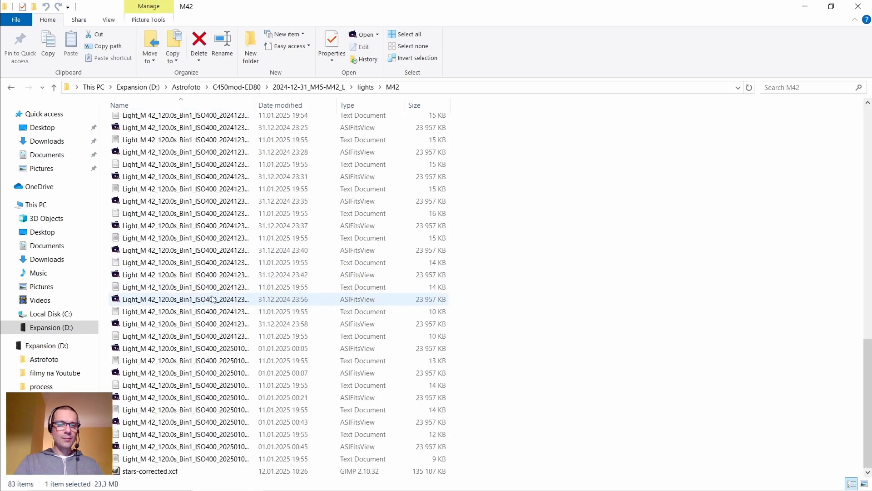
left_click(215, 458, "shift")
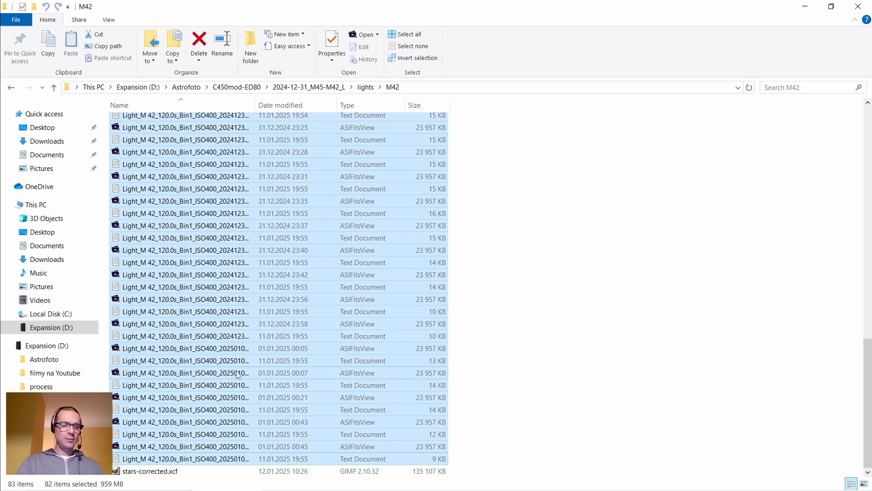
Clear the selection of light frames and return to the C450mod-ED80 folder
scroll(261, 355, "up", 1)
scroll(262, 355, "up", 10)
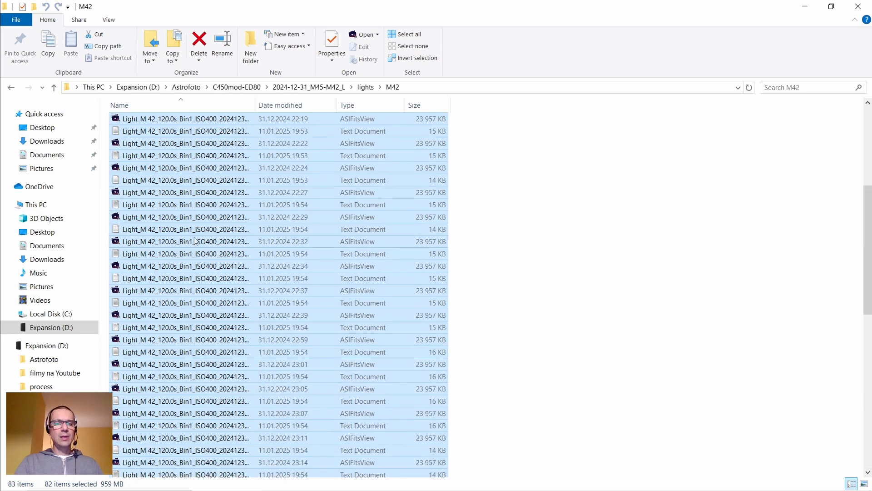
left_click(192, 197)
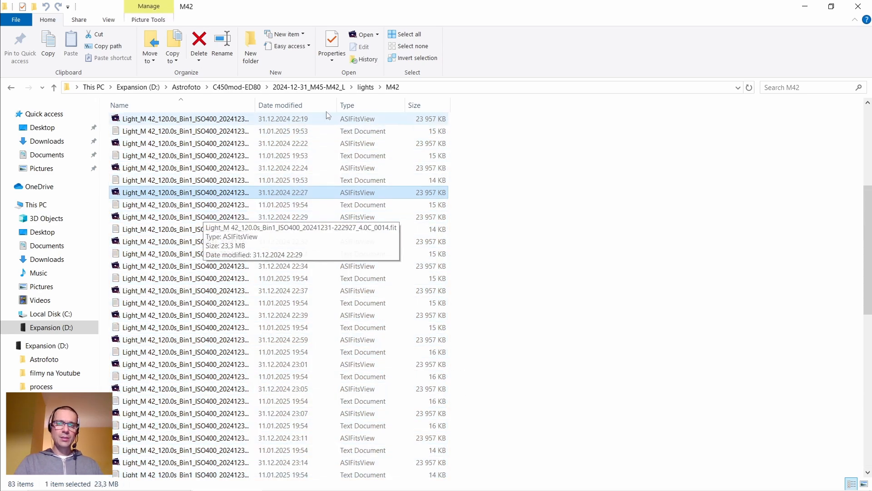
left_click(296, 87)
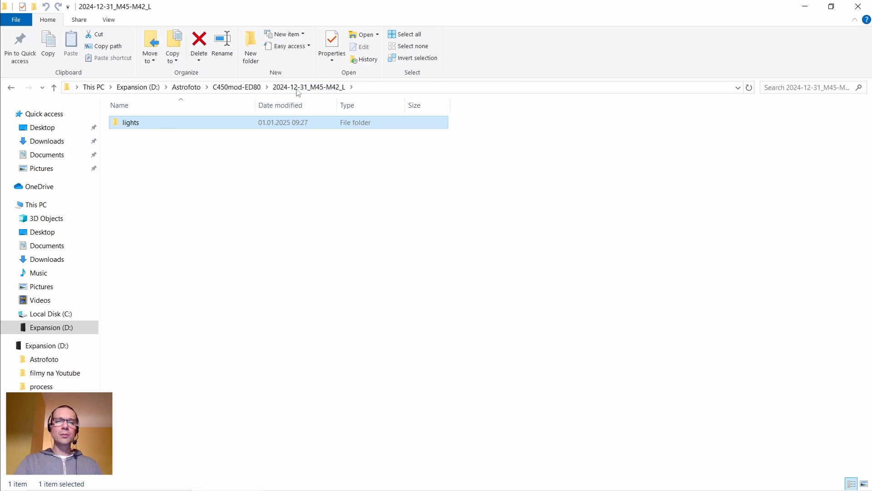
left_click(243, 91)
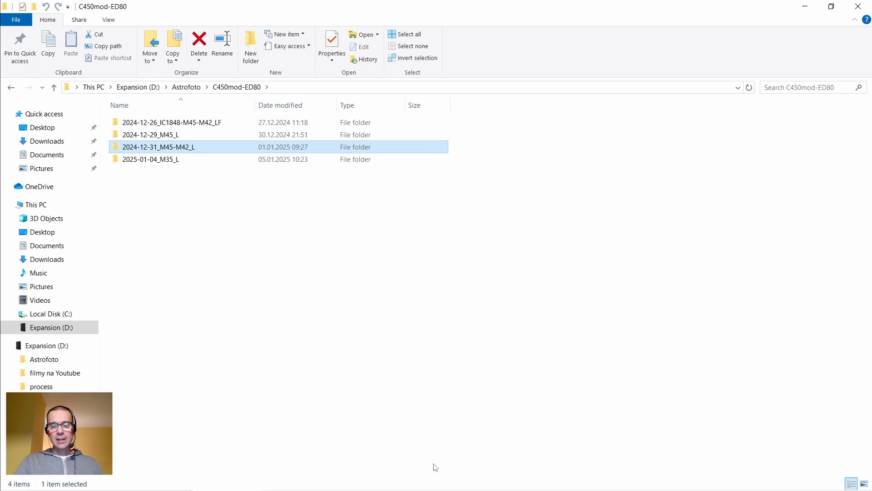
mouse_move(436, 488)
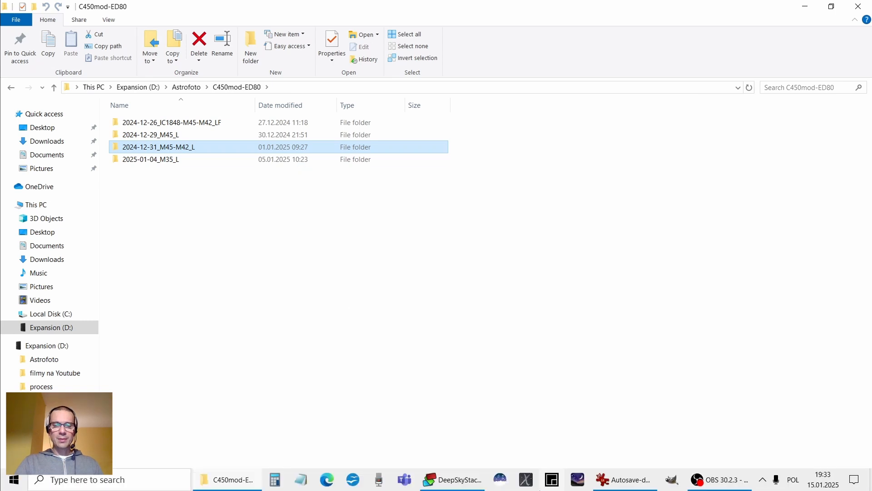
Switch to DeepSkyStacker and load the 10-second M42 light frames 0001 to 0060 from the C450mod-ED80 session 2024-12-26_IC1848-M45-M42_LF
left_click(454, 480)
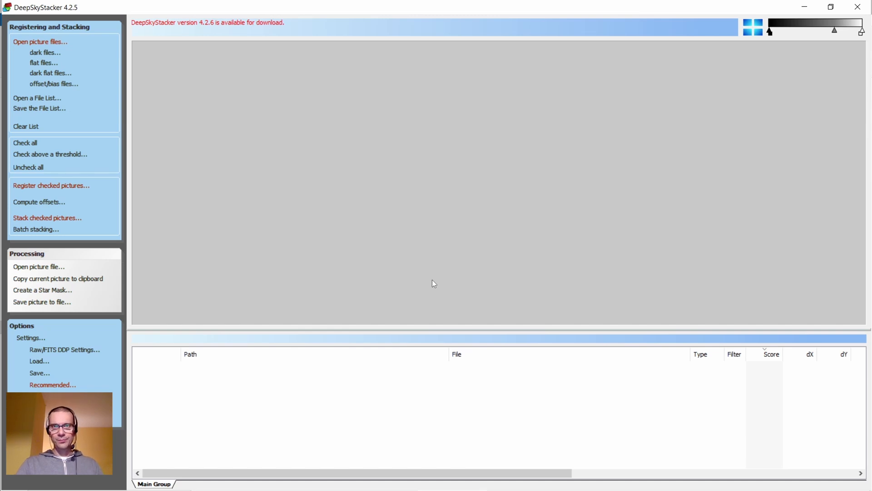
left_click(41, 42)
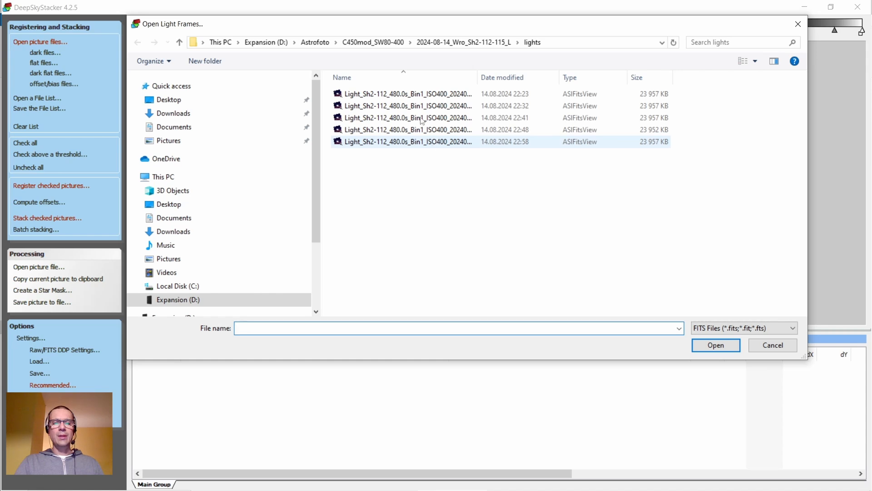
left_click(317, 43)
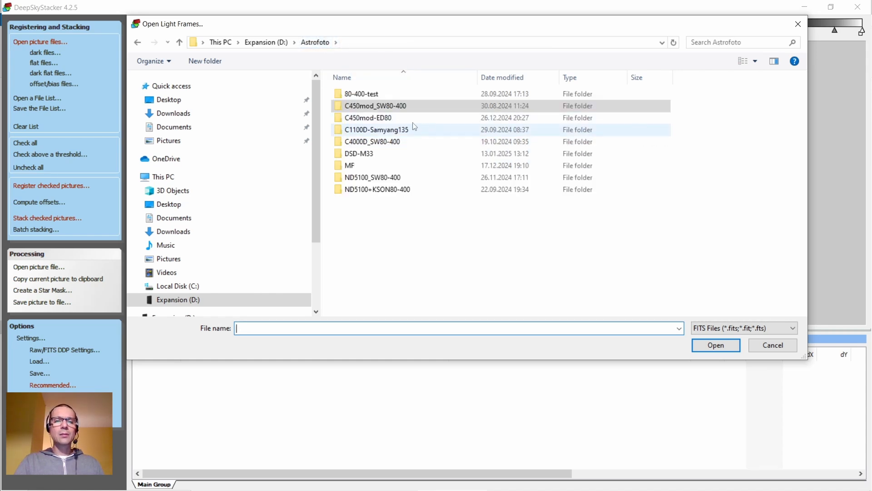
double_click(383, 118)
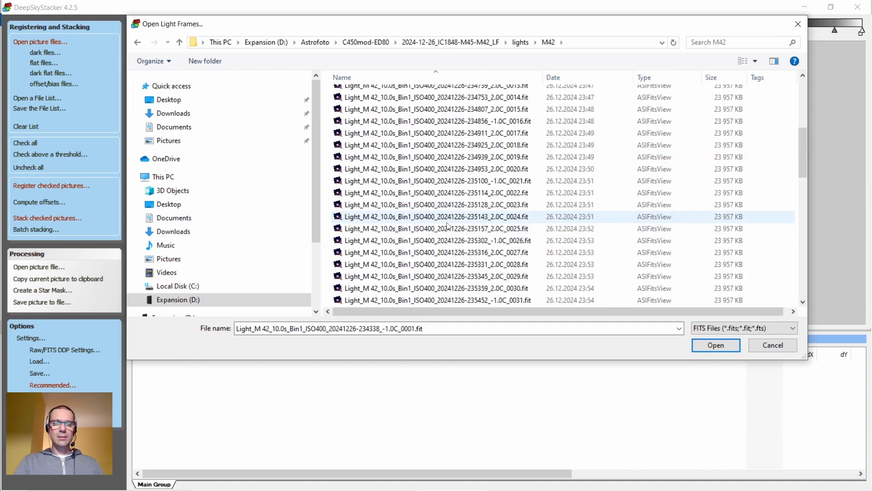
scroll(448, 226, "down", 5)
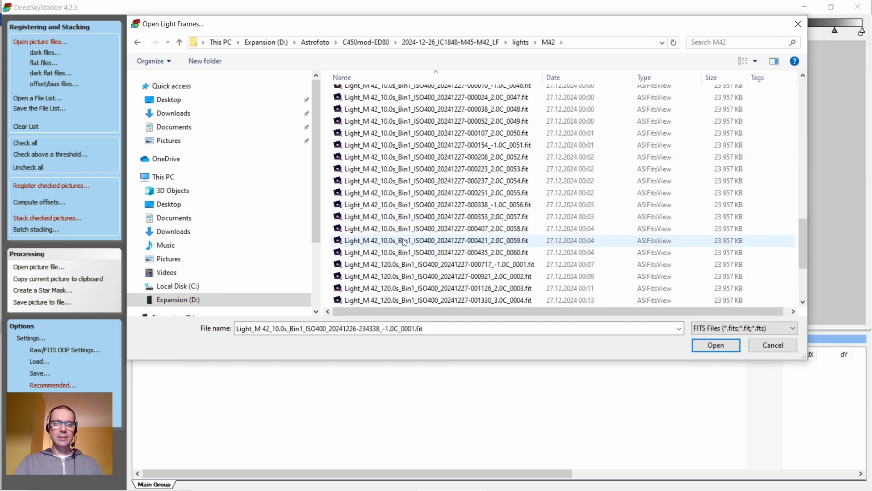
left_click(410, 253, "shift")
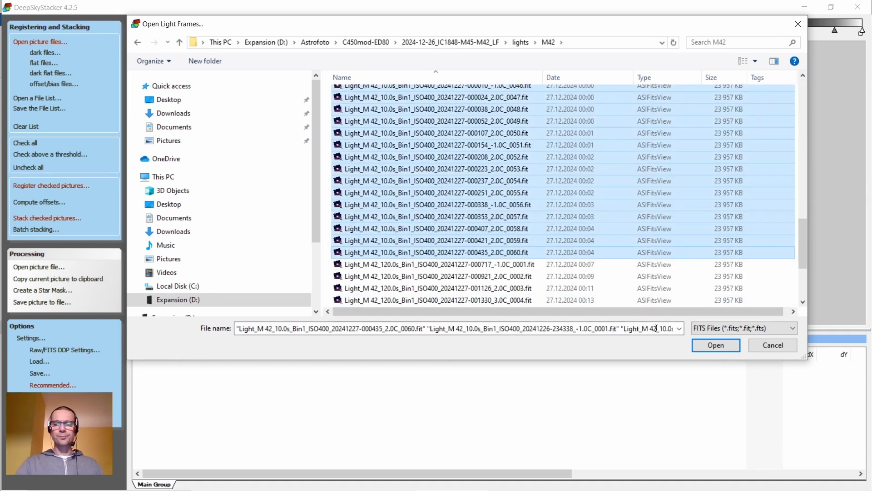
left_click(709, 346)
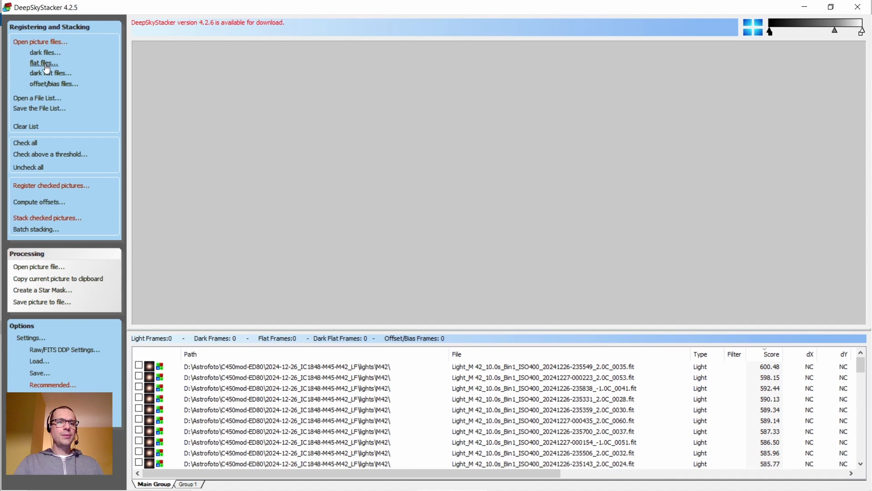
Load the 2-second flat frames 0001 to 0060 from the flats folder of the C450mod-ED80 session 2024-12-26_IC1848-M45-M42_LF
left_click(44, 64)
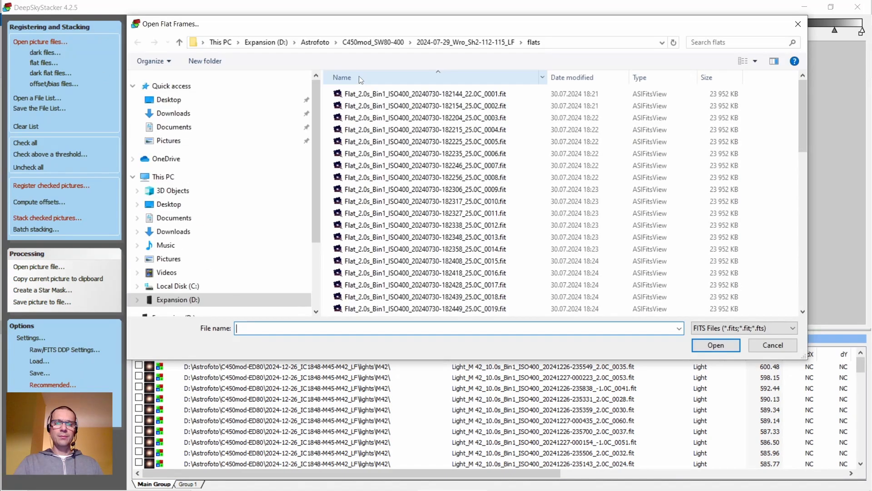
left_click(309, 43)
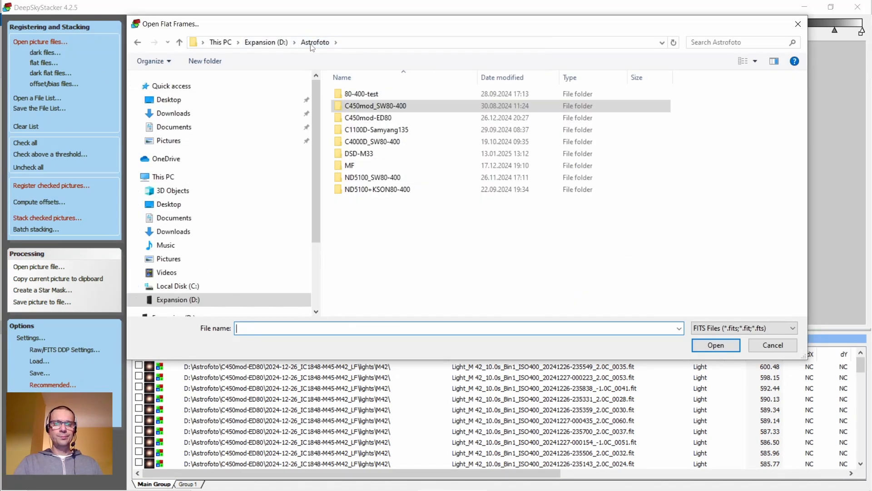
double_click(385, 119)
double_click(390, 95)
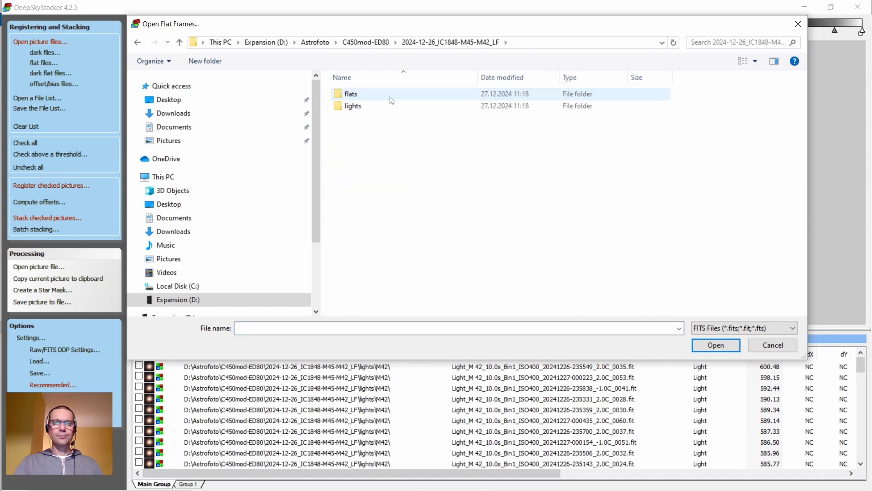
double_click(361, 95)
left_click(371, 95)
scroll(401, 177, "down", 1)
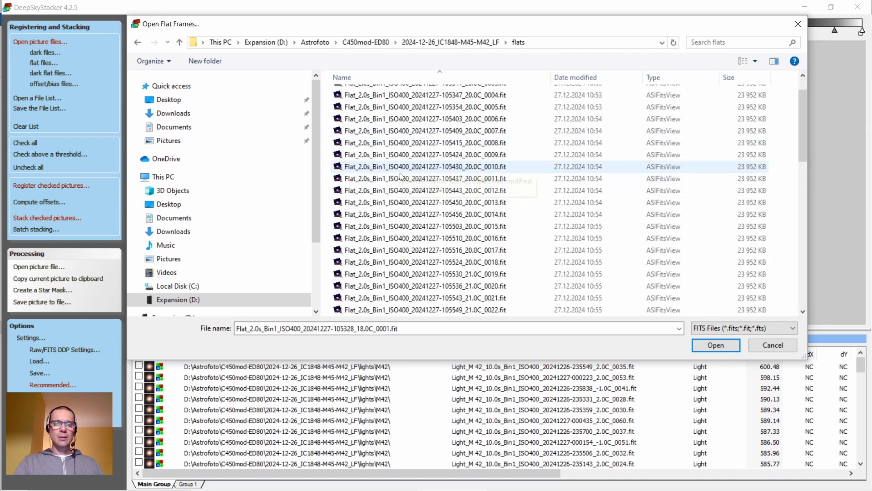
scroll(401, 176, "down", 13)
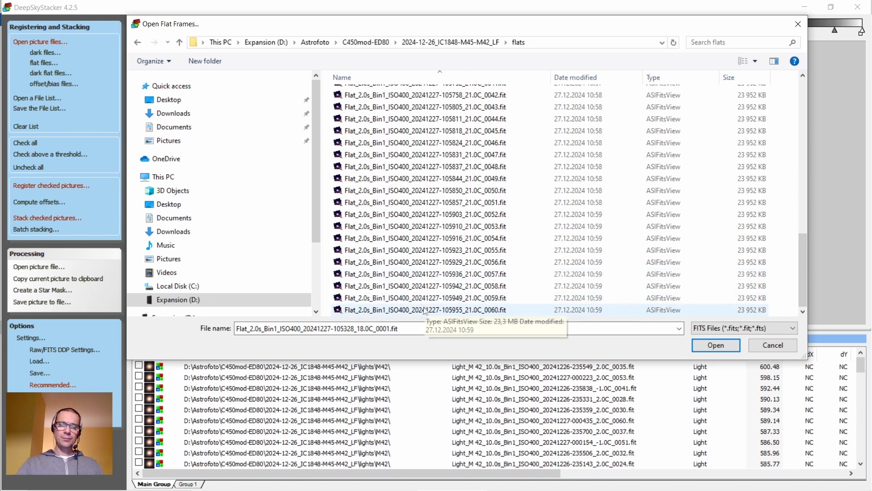
left_click(425, 310, "shift")
left_click(709, 346)
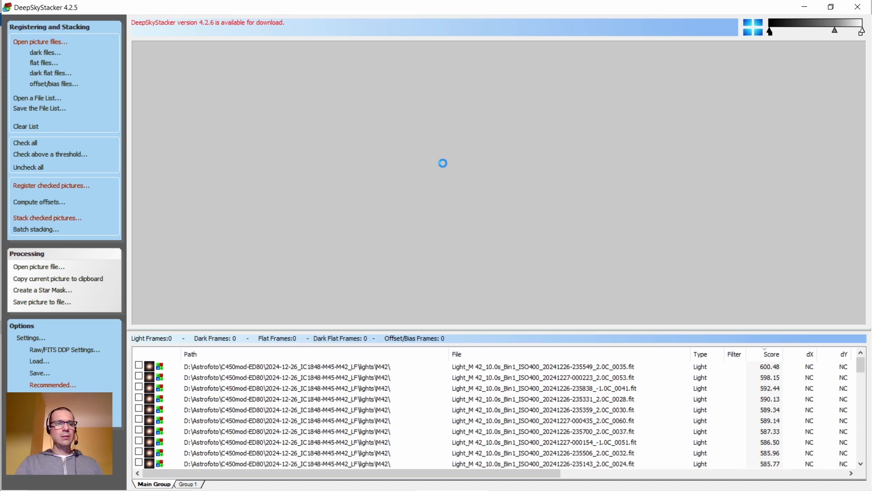
Load the bias frames 0001 to 0060 from the Bias folder of 2024-07-25_Wro_NGC7000_LFDFD and check all loaded frames
left_click(49, 86)
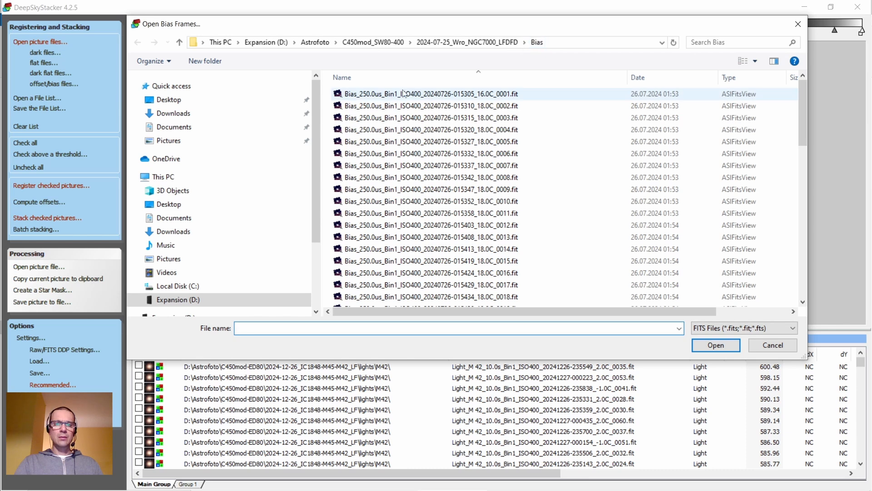
left_click(404, 94)
scroll(400, 204, "down", 14)
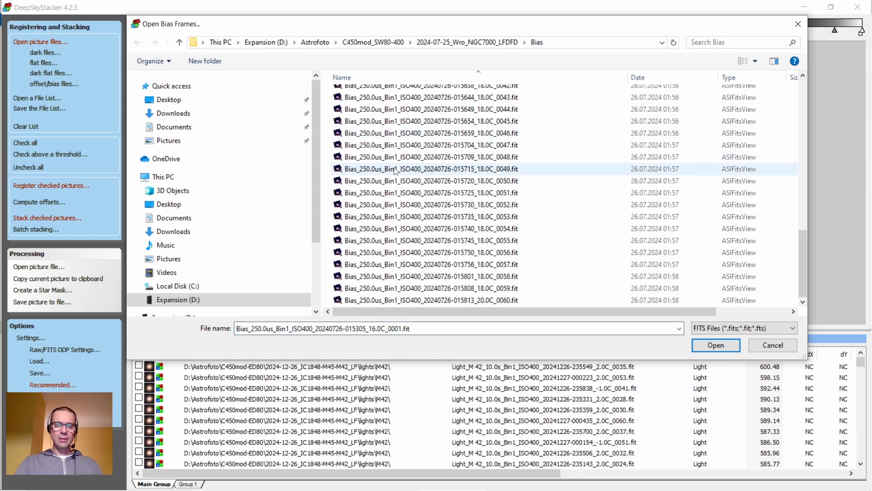
left_click(398, 301, "shift")
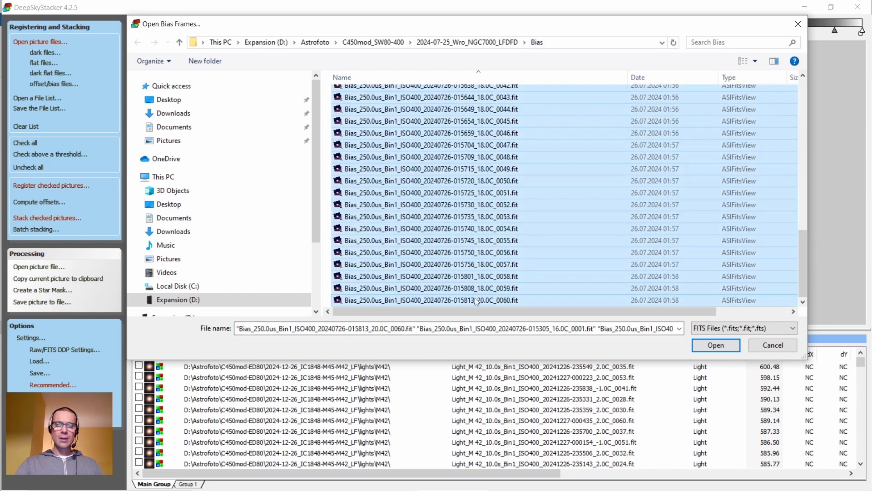
left_click(715, 344)
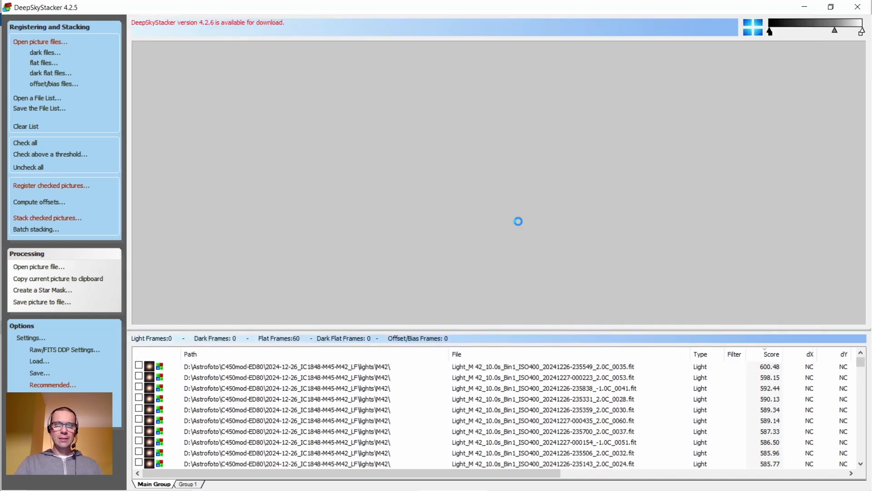
left_click(25, 143)
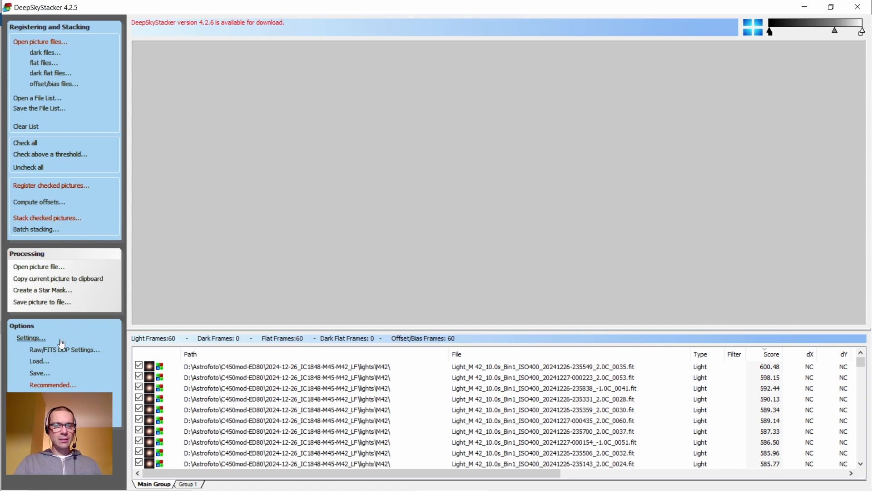
Review the result mode and the light, flat and bias stacking modes in the stacking parameters, and accept them
left_click(34, 339)
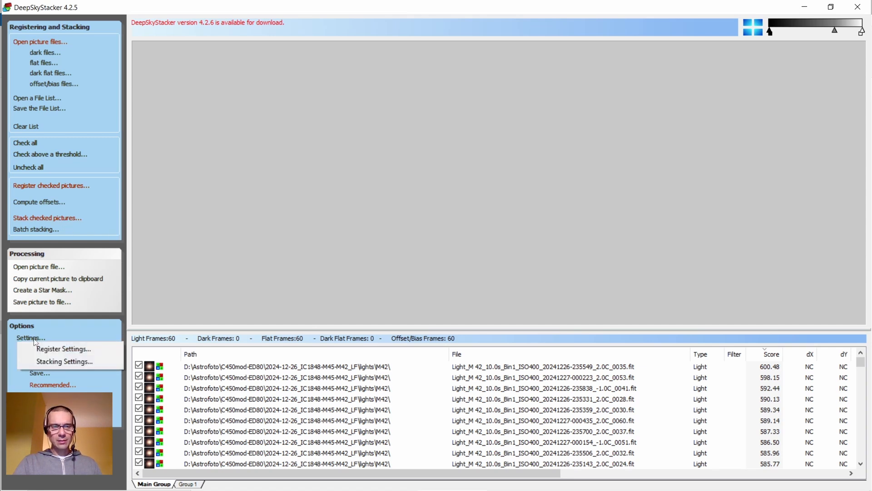
left_click(53, 362)
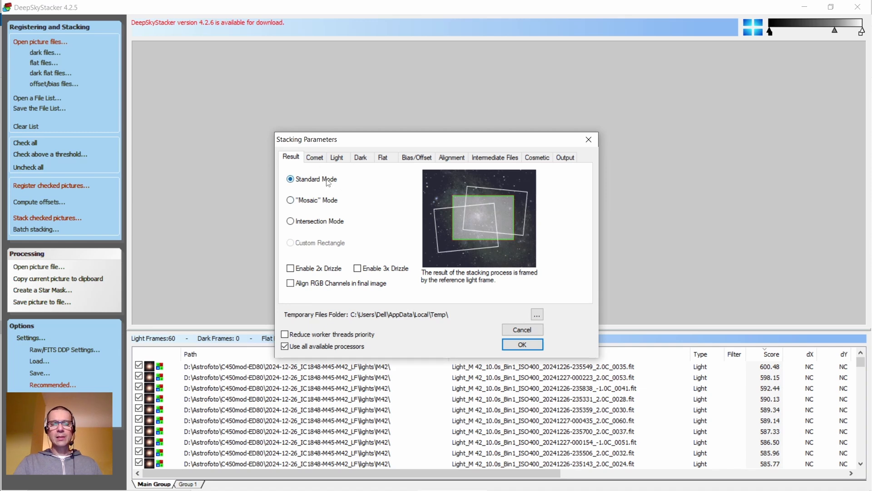
left_click(342, 160)
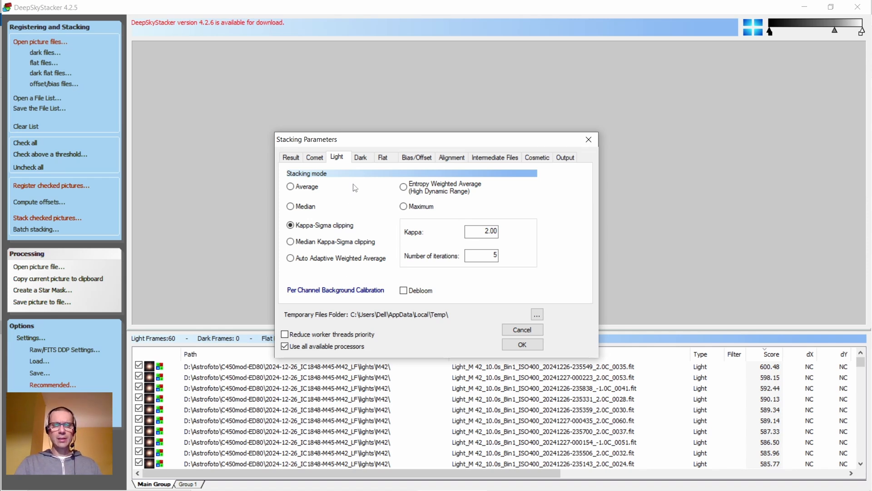
left_click(383, 158)
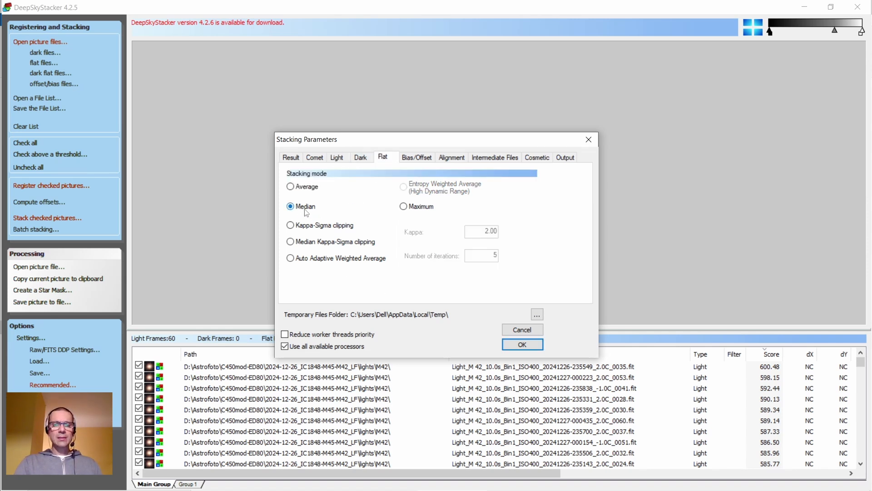
left_click(418, 160)
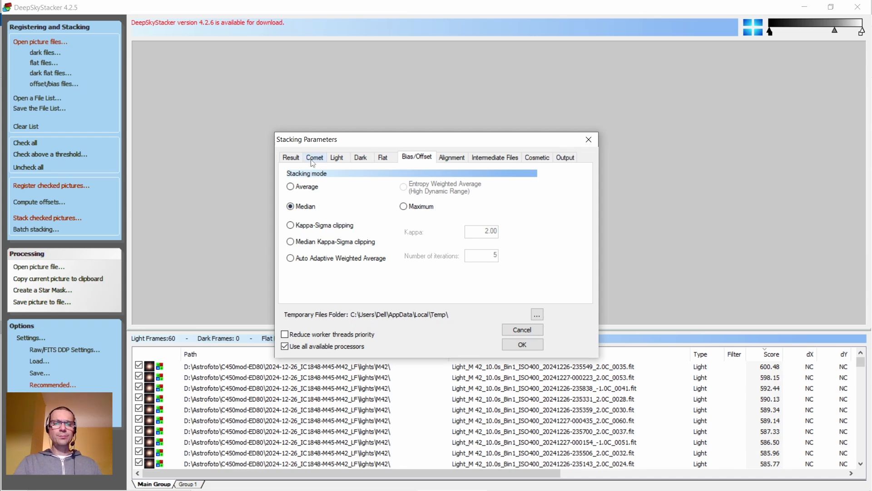
left_click(337, 159)
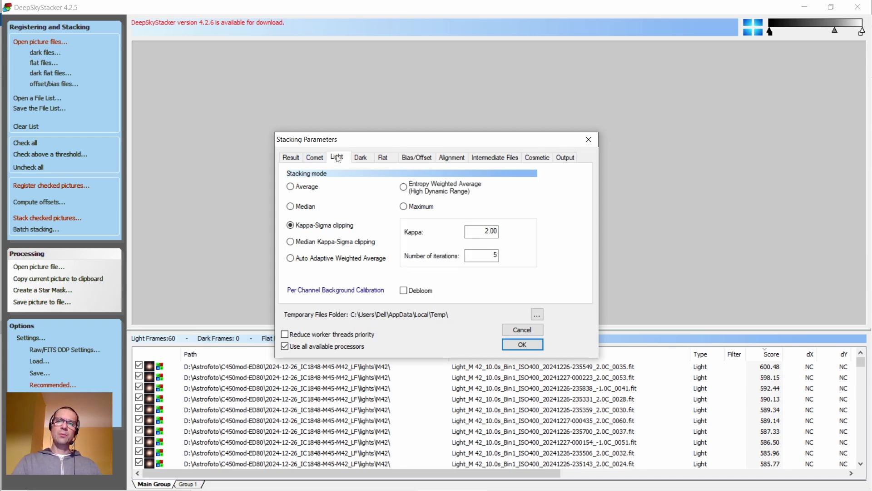
left_click(523, 346)
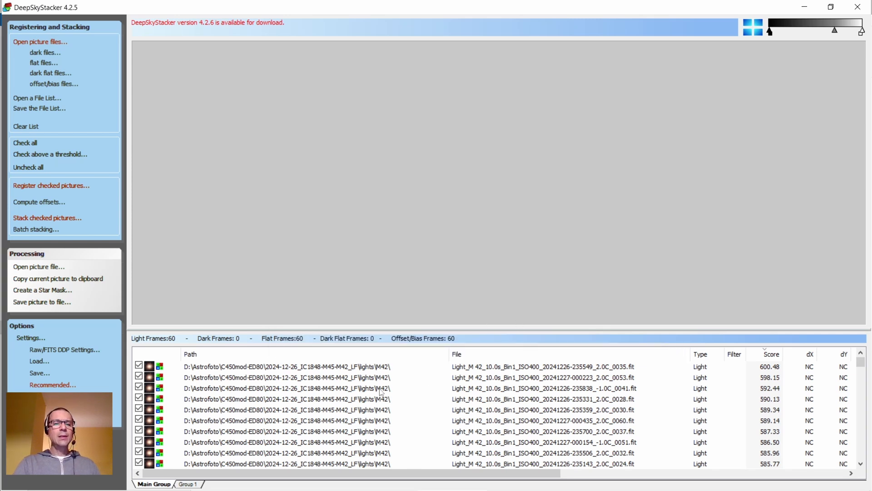
Set the star detection threshold for registering the checked pictures to 9 %, compute the number of detected stars, and close the register settings
left_click(52, 185)
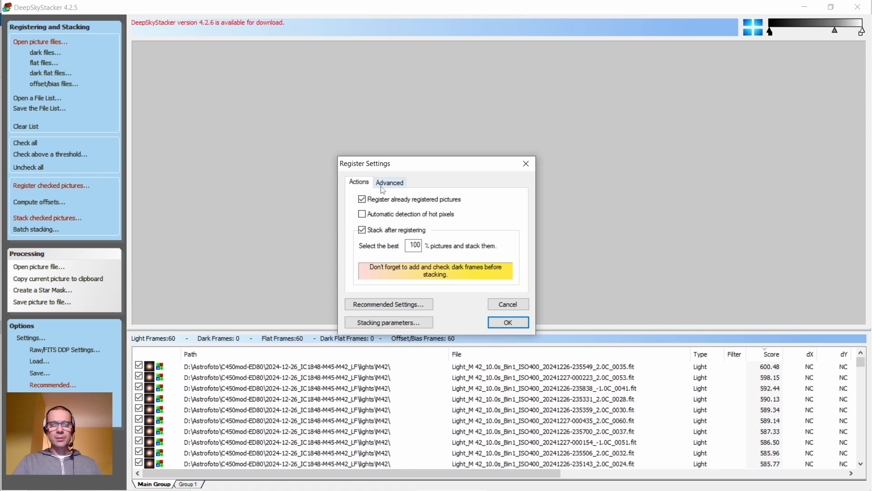
left_click(391, 185)
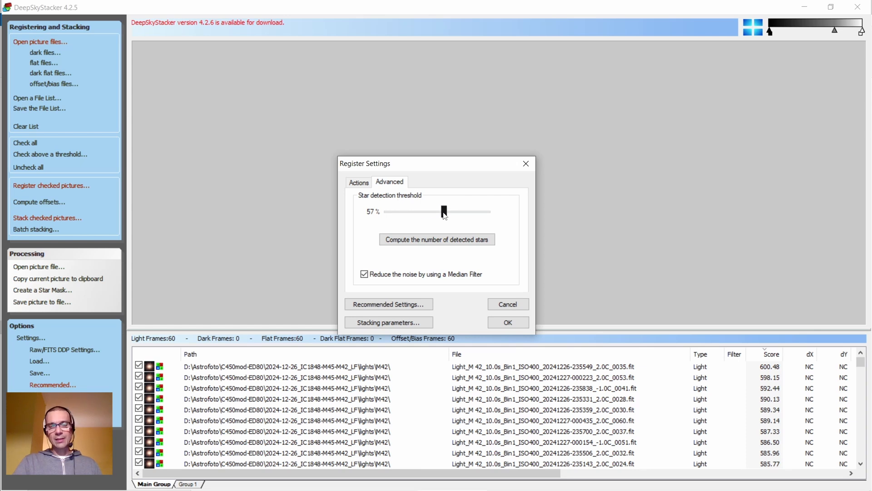
left_click_drag(401, 214, 398, 214)
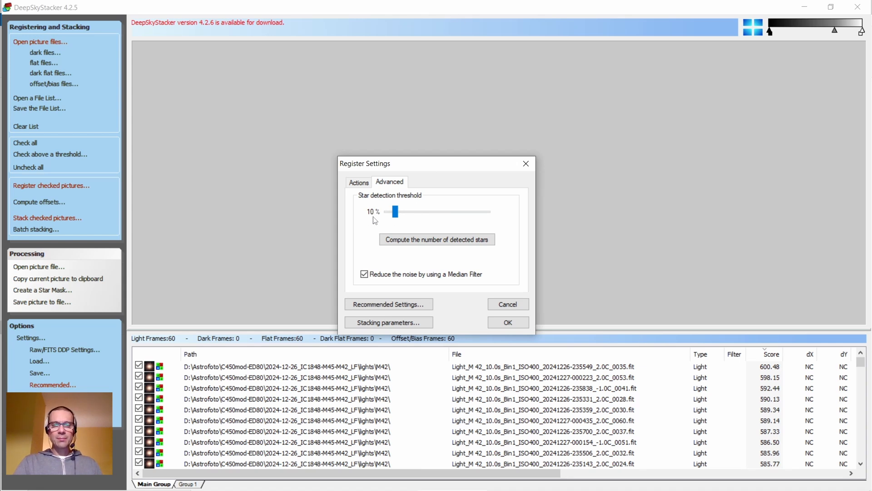
left_click(422, 243)
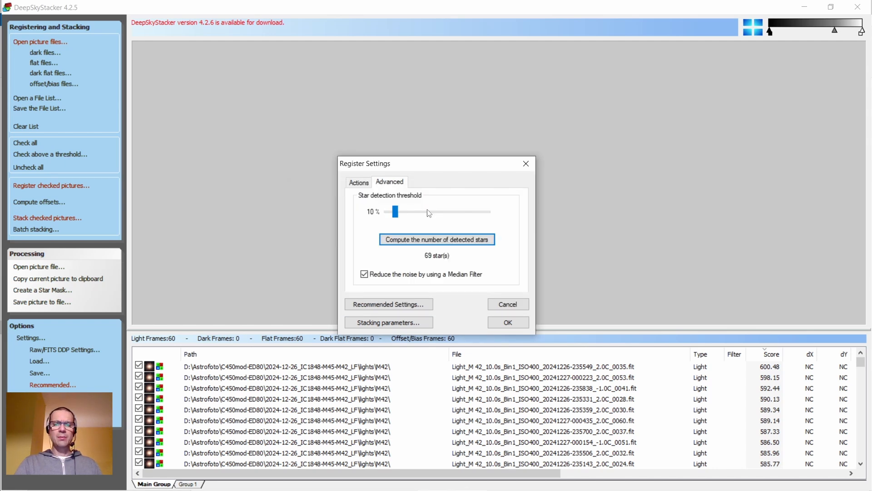
left_click(394, 211)
left_click(443, 239)
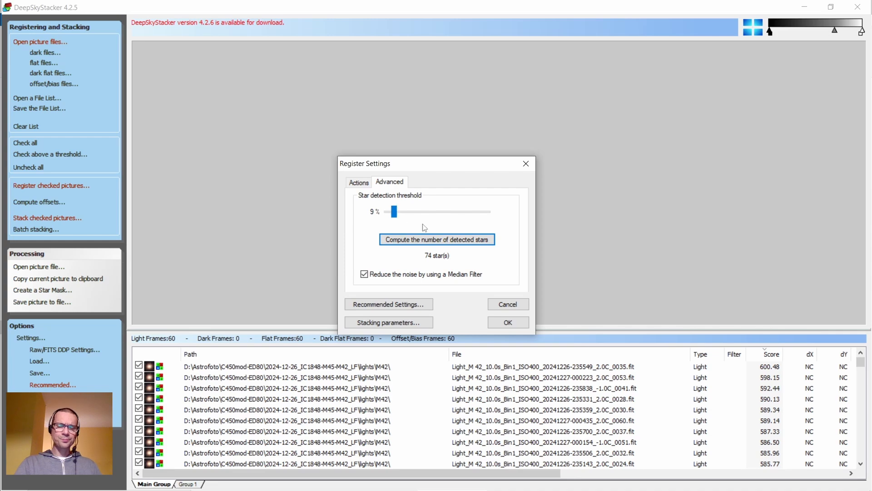
left_click(507, 322)
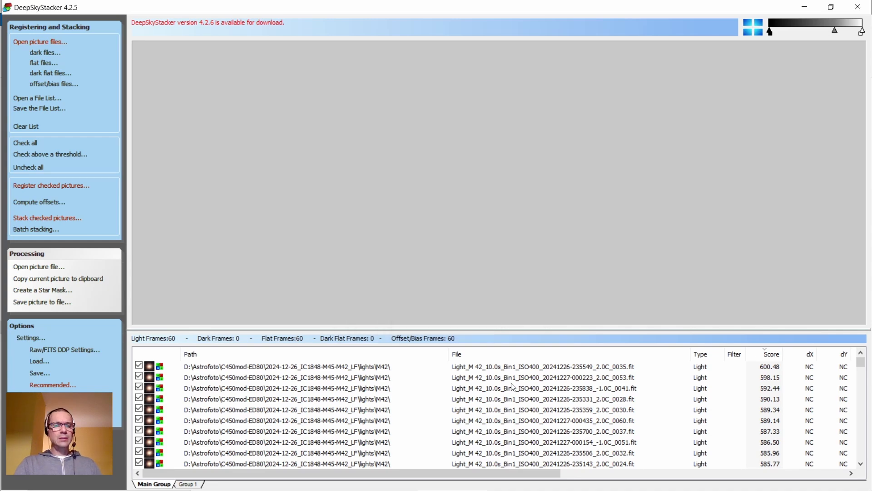
Return to File Explorer and open the stacked image Autosave_60x10s.fit from the M42 lights folder of 2024-12-26_IC1848-M45-M42_LF
left_click(805, 7)
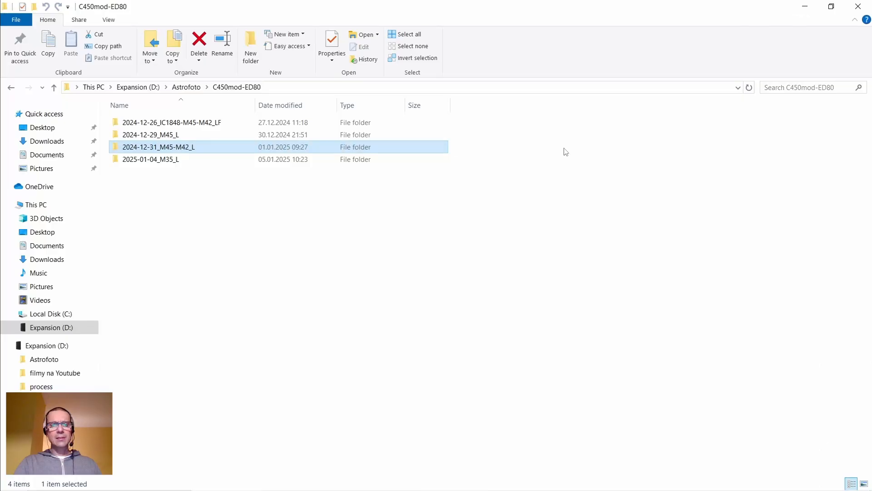
double_click(193, 125)
double_click(131, 135)
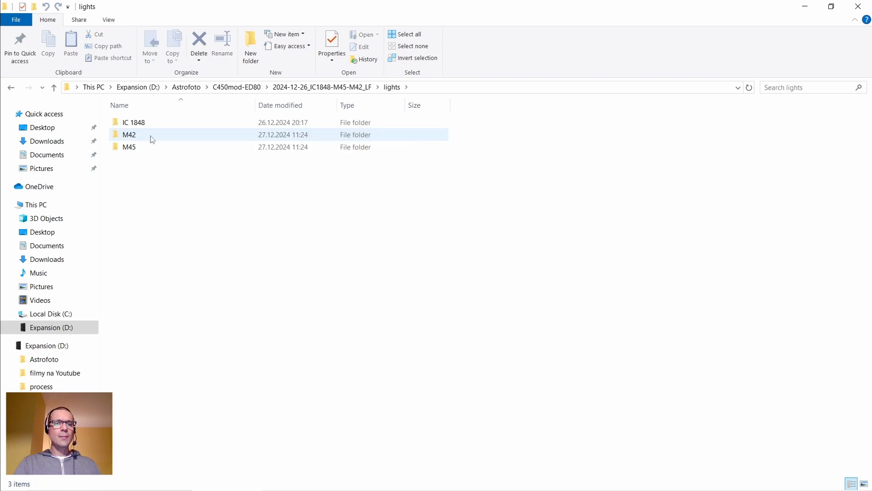
left_click(147, 136)
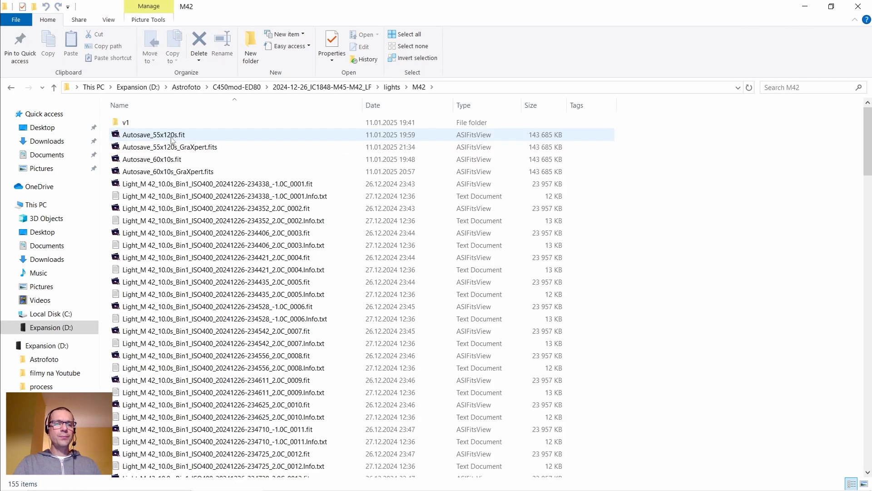
double_click(167, 163)
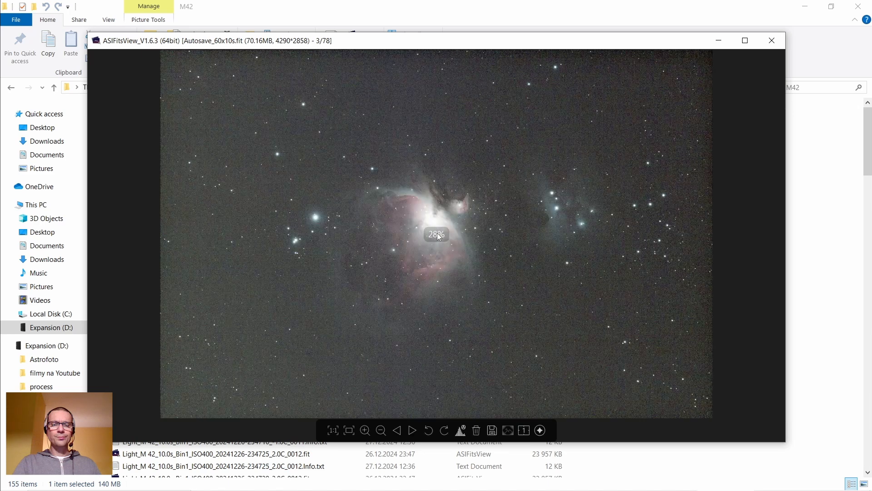
Inspect the nebula core in the stacked image, stretching its histogram to a black point of about 222 and a white point of about 820
scroll(441, 224, "up", 5)
scroll(443, 224, "down", 3)
scroll(442, 225, "down", 1)
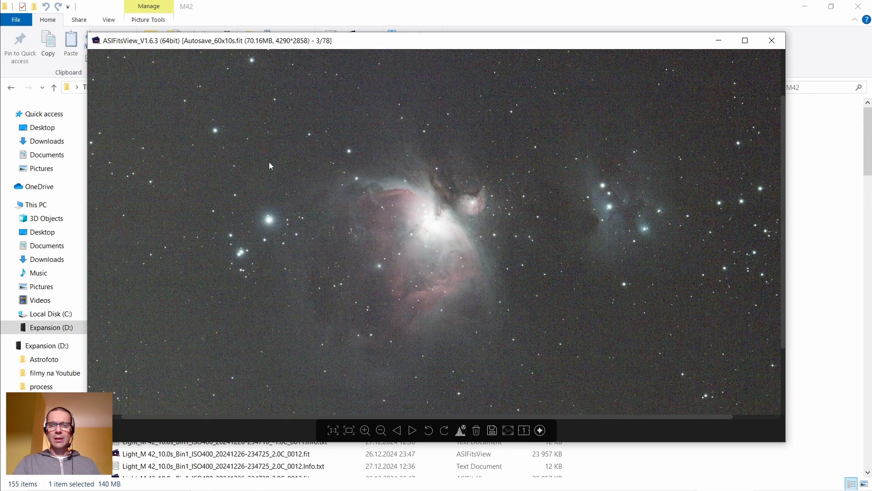
scroll(451, 146, "down", 2)
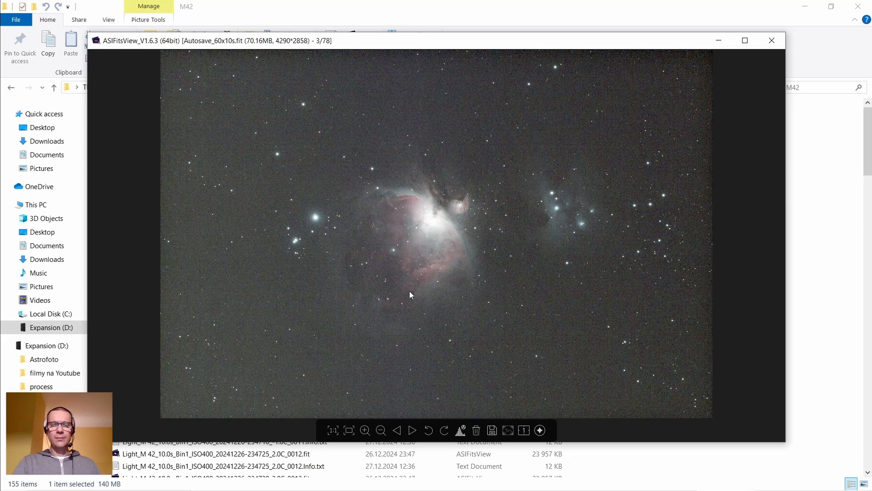
scroll(436, 217, "up", 8)
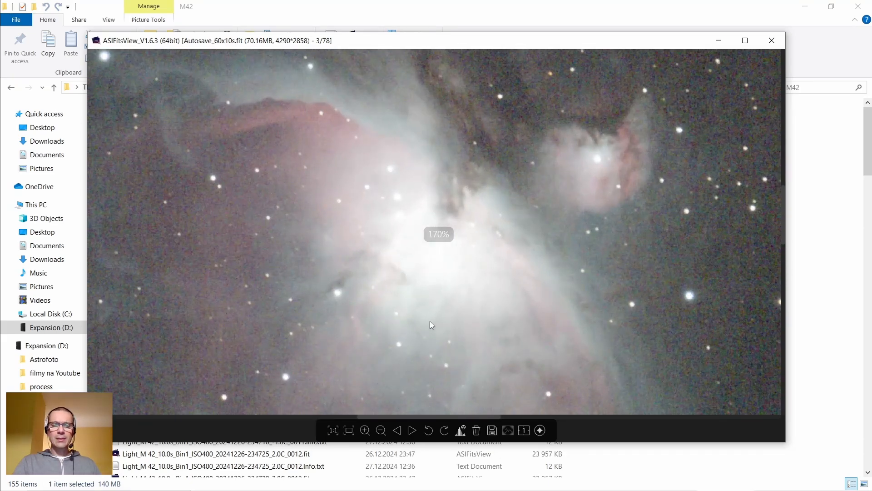
left_click(460, 430)
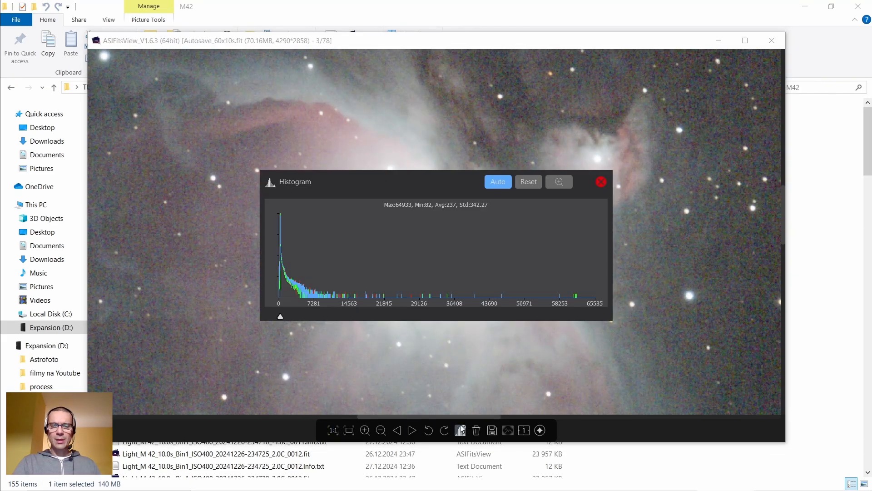
left_click_drag(432, 184, 700, 161)
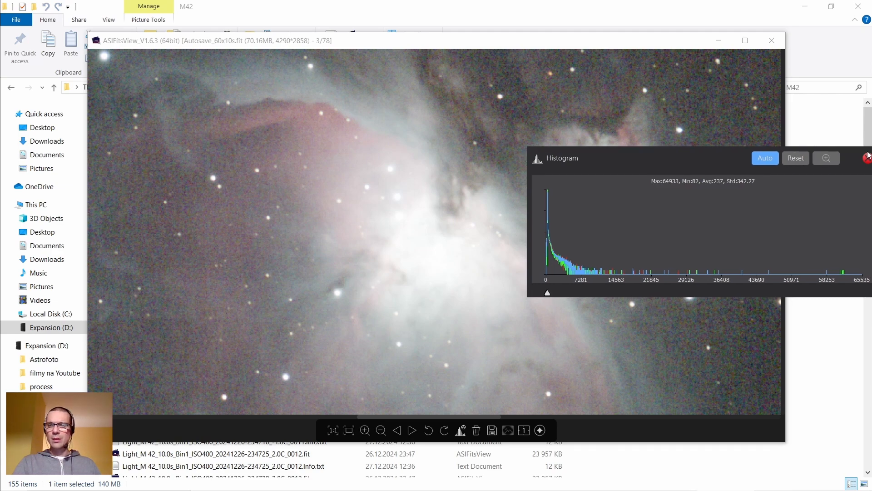
left_click(826, 159)
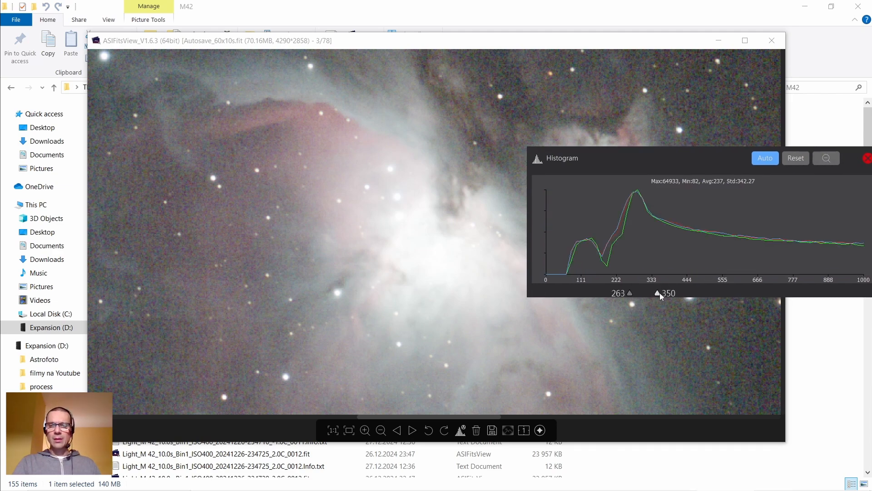
left_click_drag(659, 294, 702, 293)
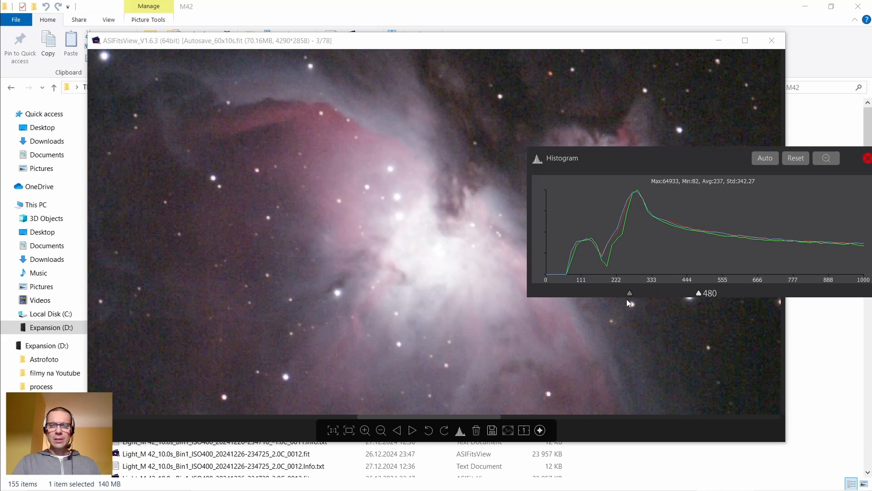
left_click_drag(630, 294, 618, 296)
left_click_drag(698, 293, 805, 293)
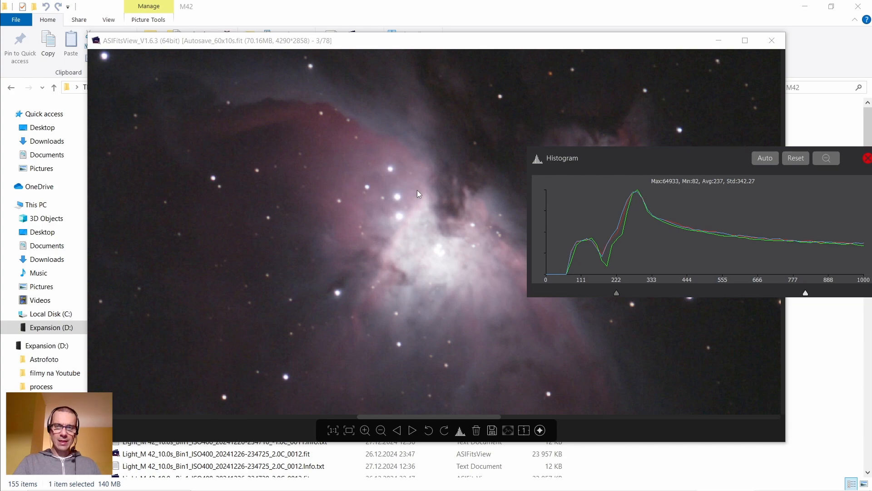
Close the histogram and the stacked image viewer, and switch back to DeepSkyStacker
left_click_drag(693, 162, 457, 197)
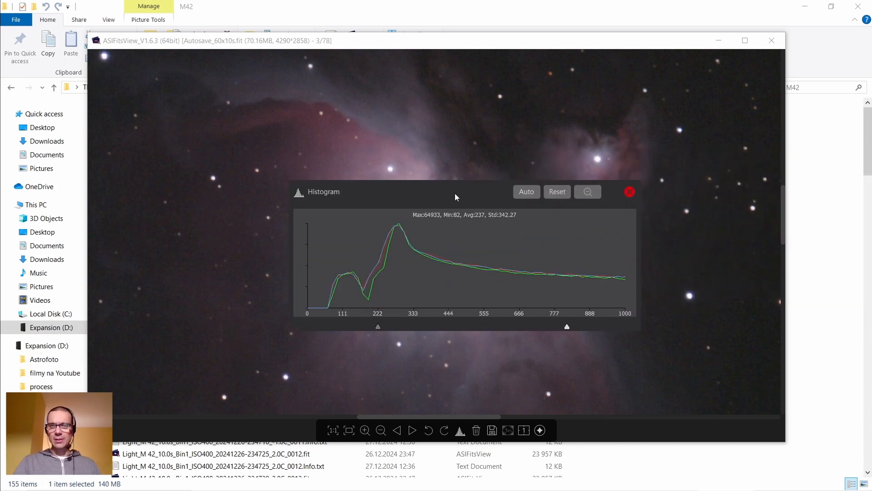
left_click(630, 191)
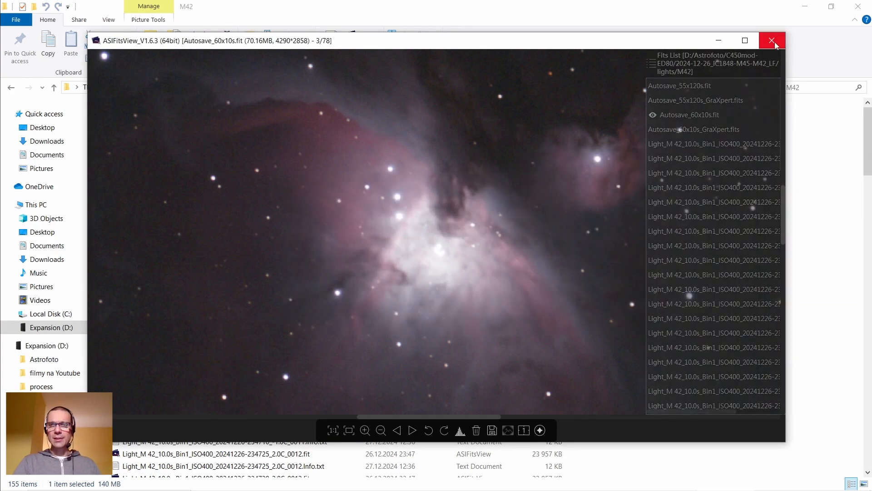
left_click(772, 41)
mouse_move(576, 489)
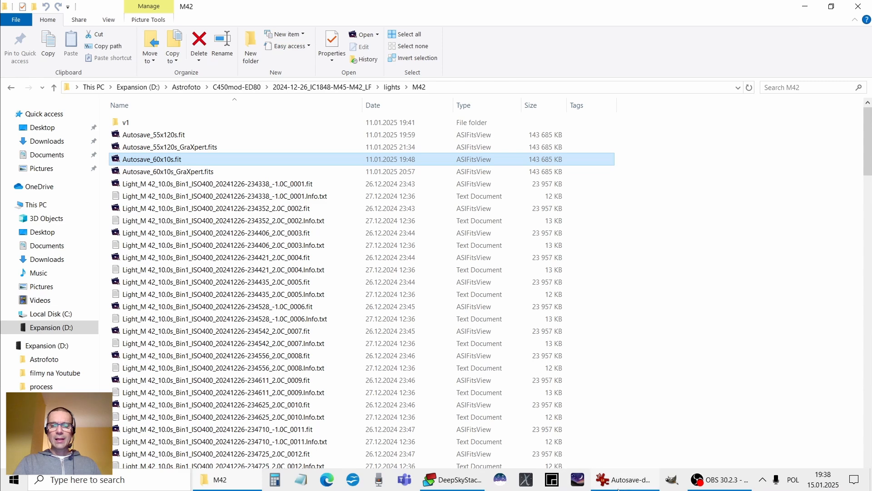
left_click(470, 487)
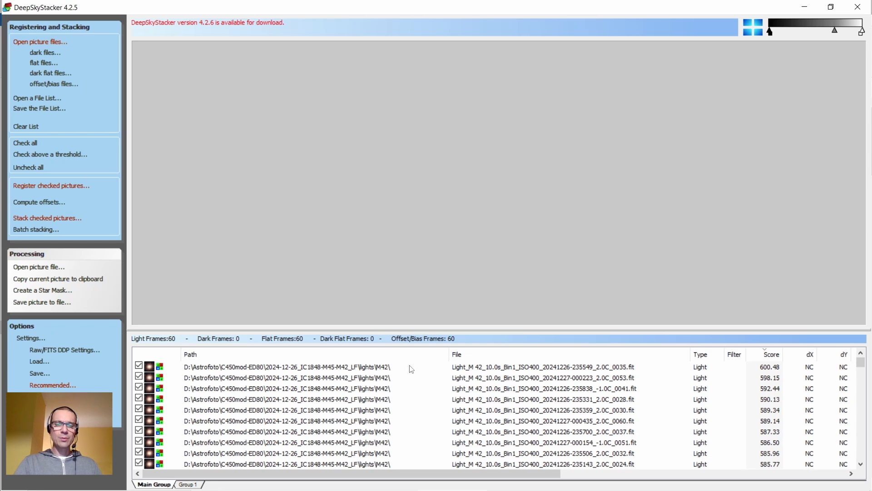
Remove all 10-second M42 light frames from the list except the highest-scoring frame 0035
left_click(524, 367)
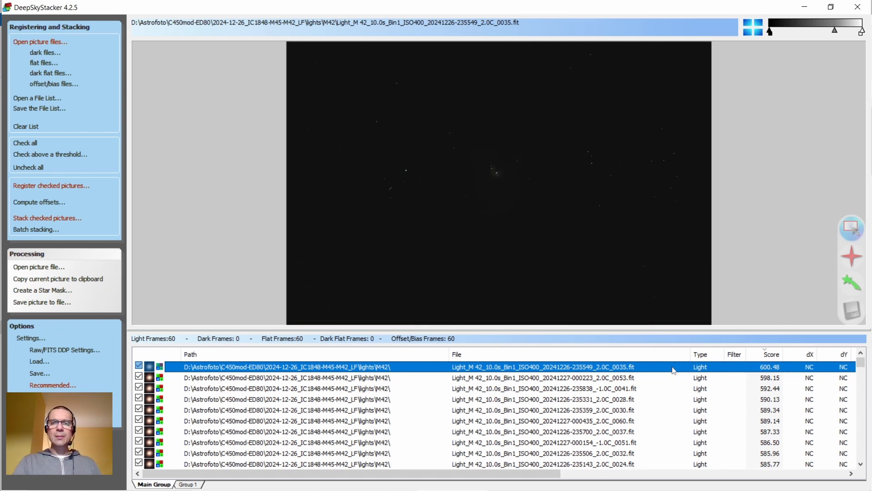
left_click(698, 381)
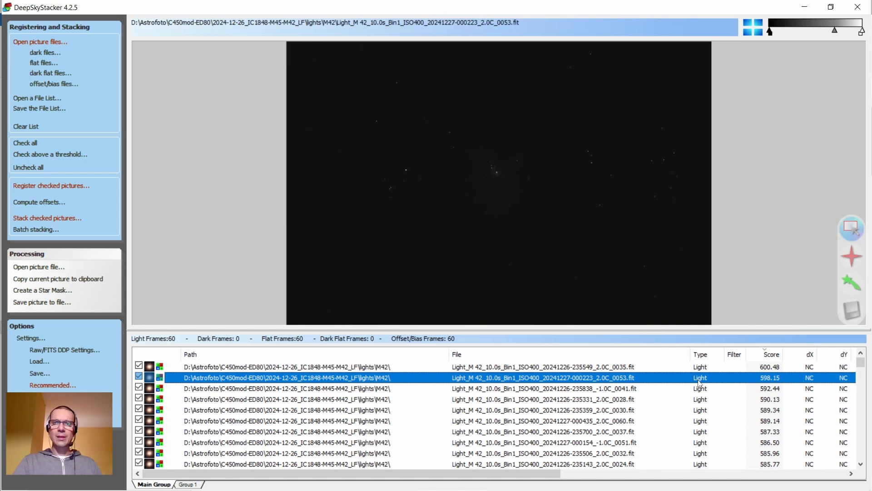
scroll(700, 385, "down", 8)
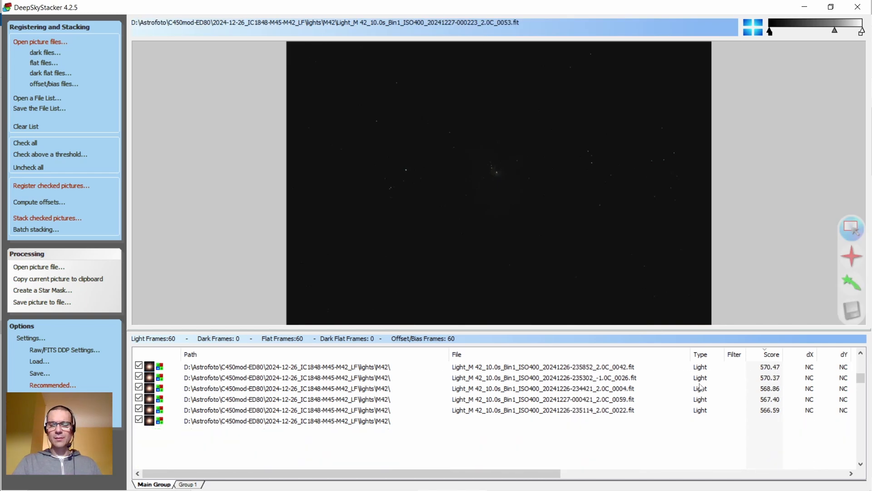
scroll(700, 386, "down", 5)
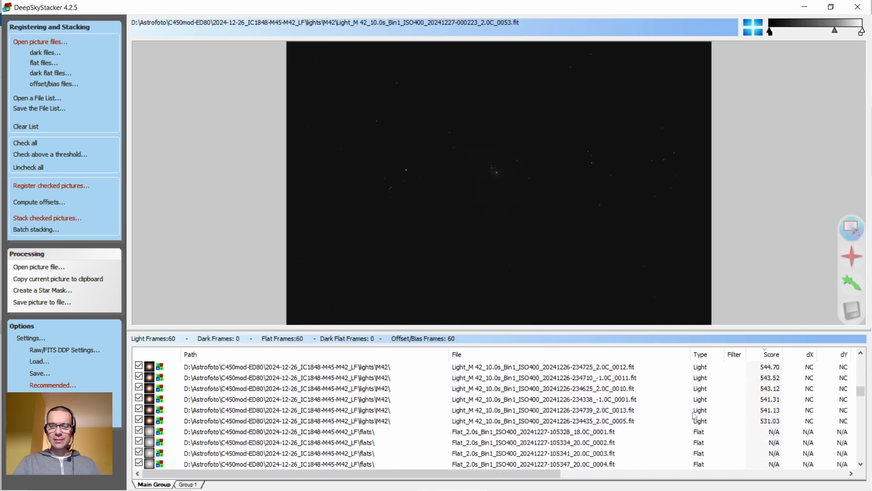
key("ctrl+a")
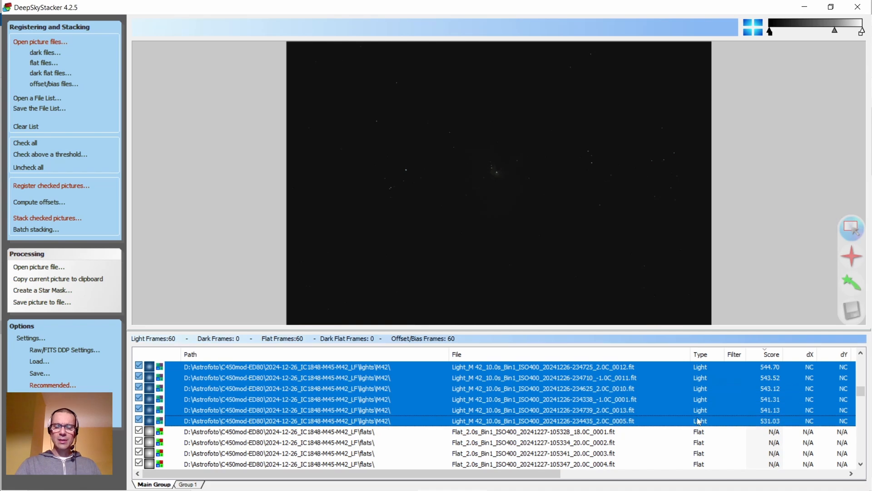
scroll(696, 417, "up", 3)
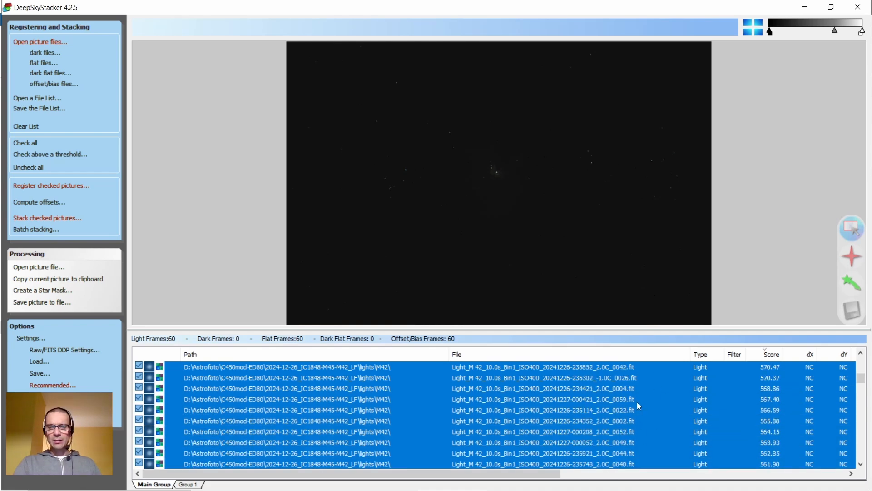
right_click(614, 389)
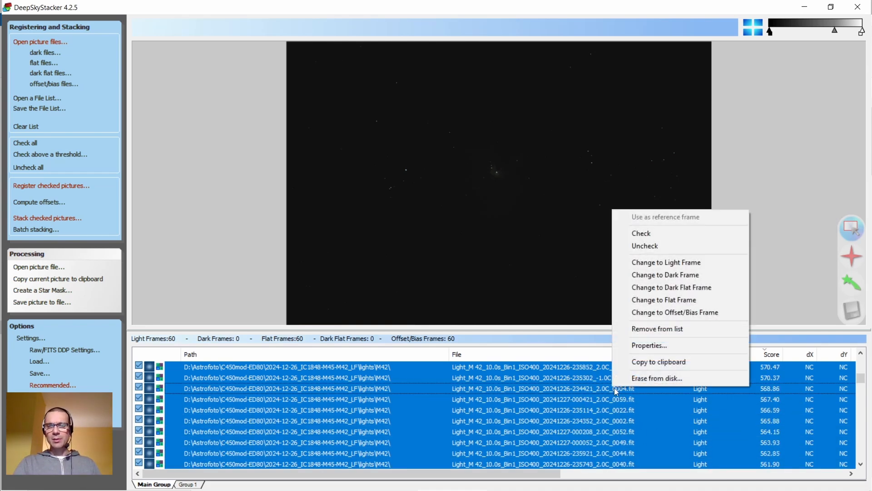
left_click(648, 329)
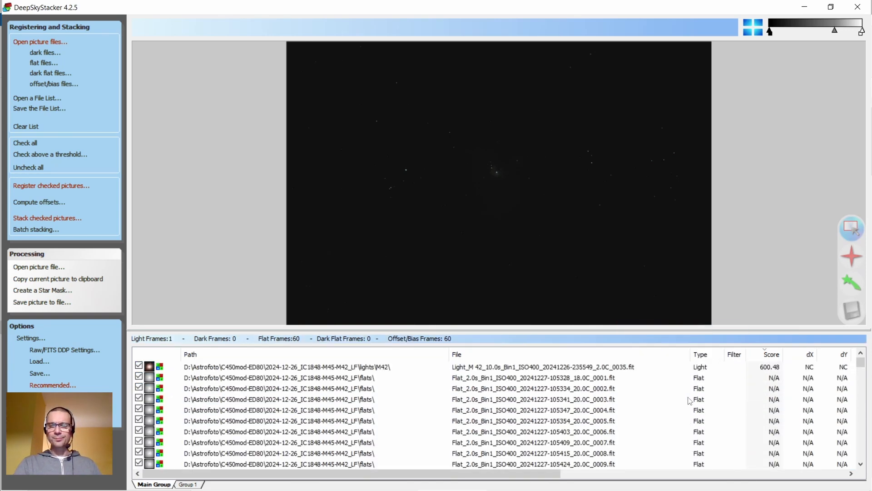
Check the flat and bias frames left in the list and preview the remaining 10-second light frame 0035
scroll(676, 456, "down", 20)
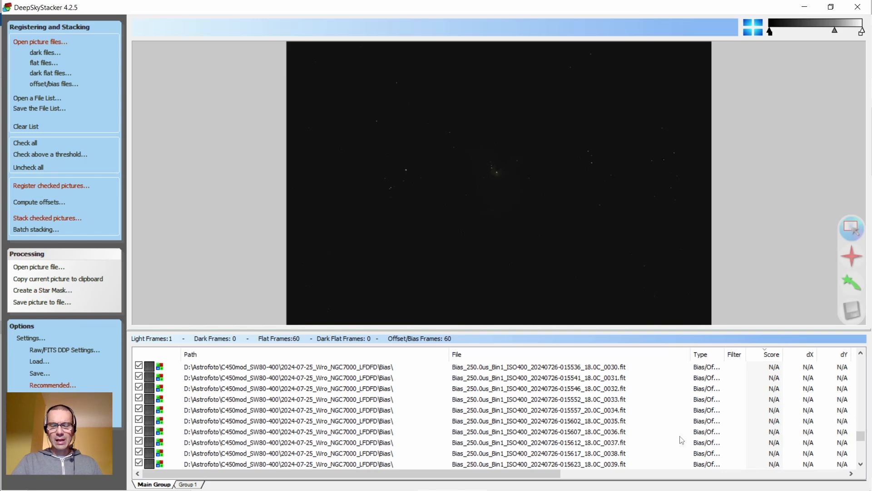
scroll(682, 439, "up", 20)
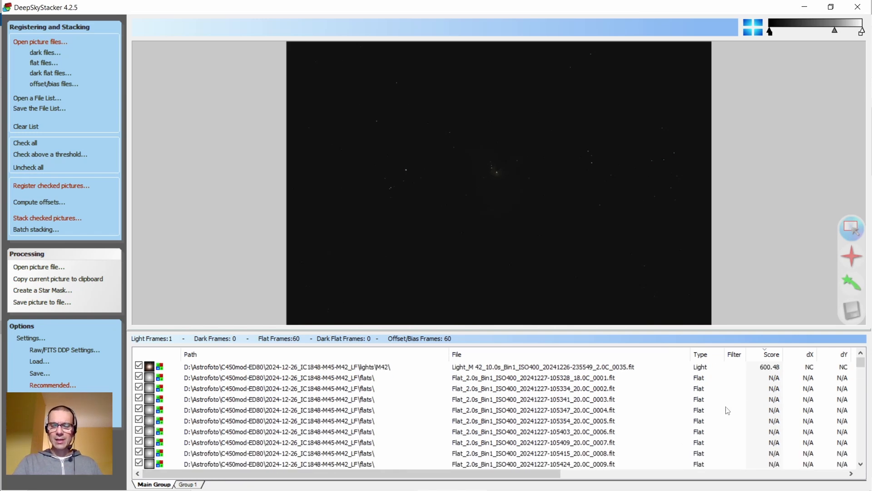
left_click(583, 368)
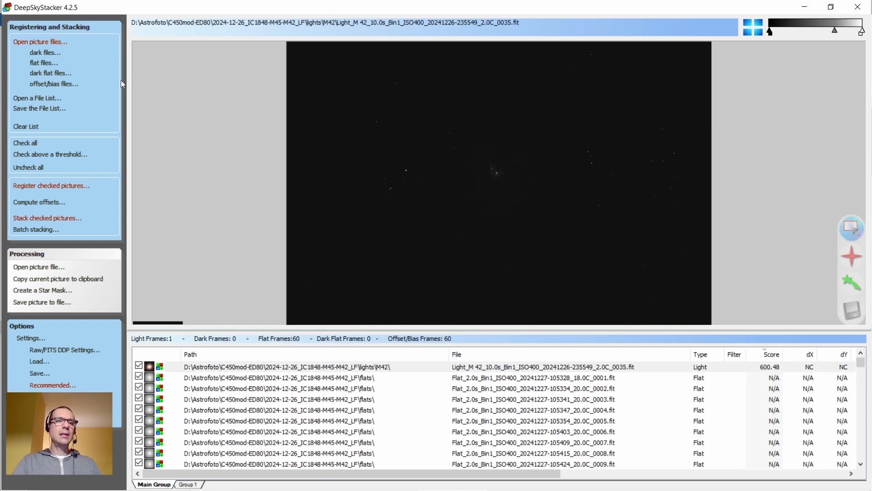
Load the 120-second light frames 0001 to 0014 from the M42 lights folder of 2024-12-26_IC1848-M45-M42_LF
left_click(42, 41)
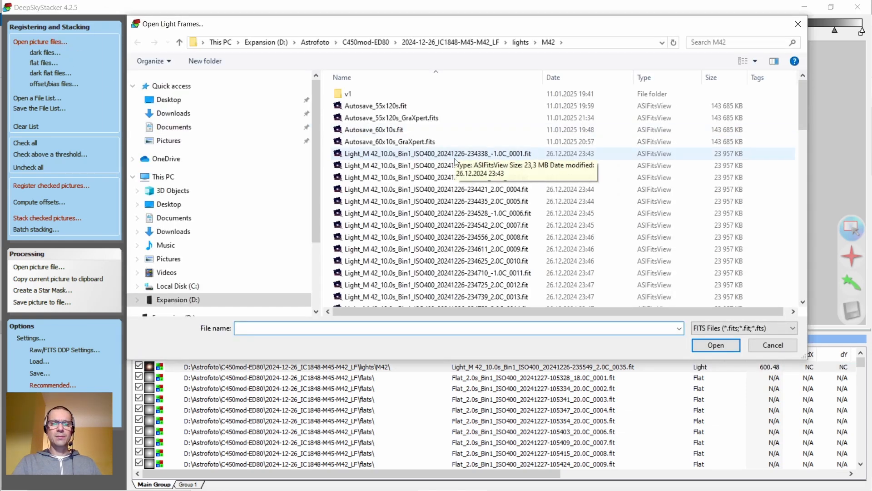
scroll(452, 166, "down", 10)
scroll(453, 166, "down", 8)
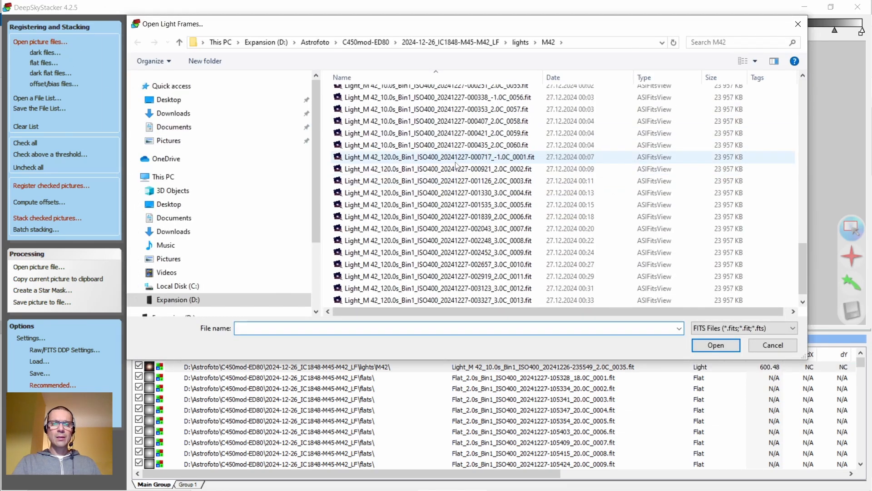
left_click(438, 157)
scroll(438, 191, "down", 1)
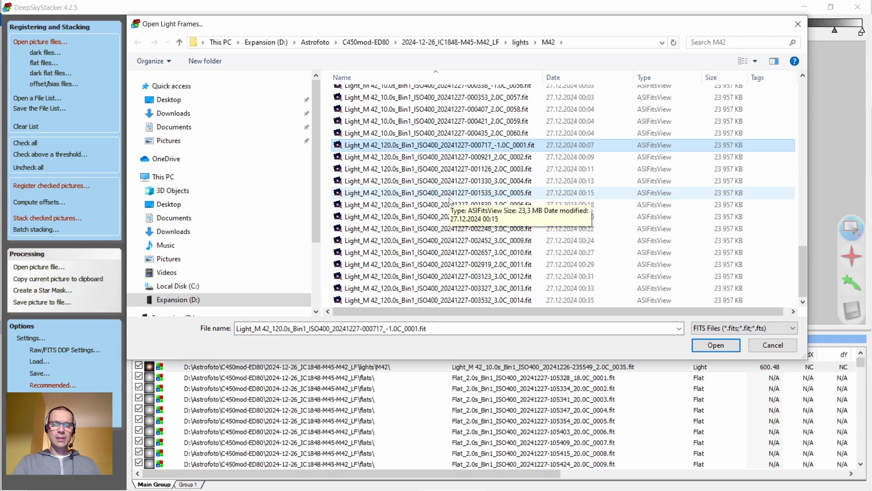
left_click(454, 300, "shift")
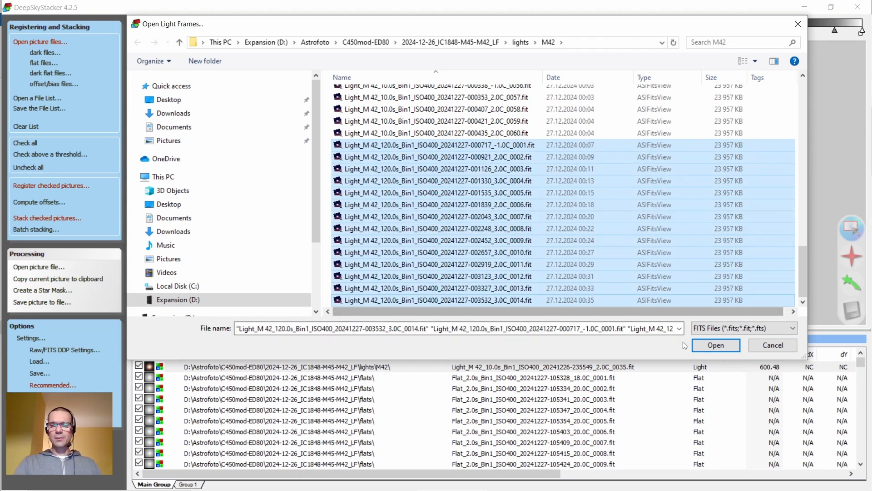
left_click(719, 343)
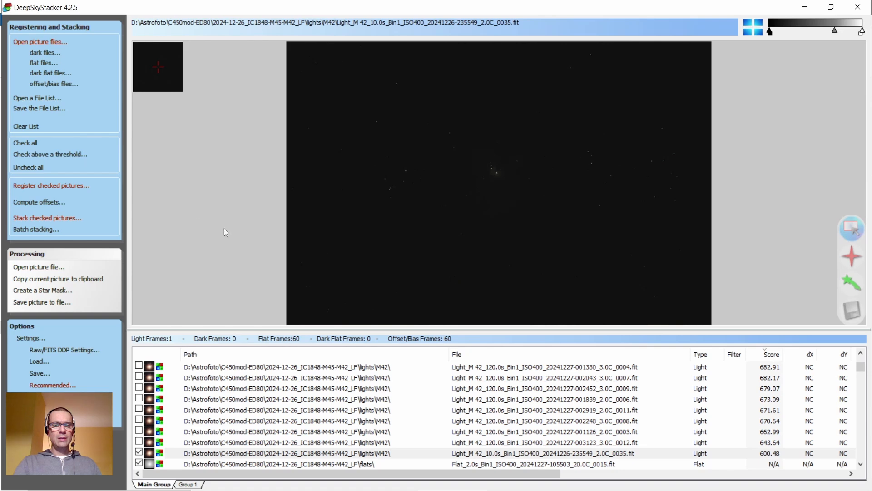
Load the 120-second light frames 0001 to 0054 from the M42 lights folder of 2024-12-31_M45-M42_L
left_click(36, 43)
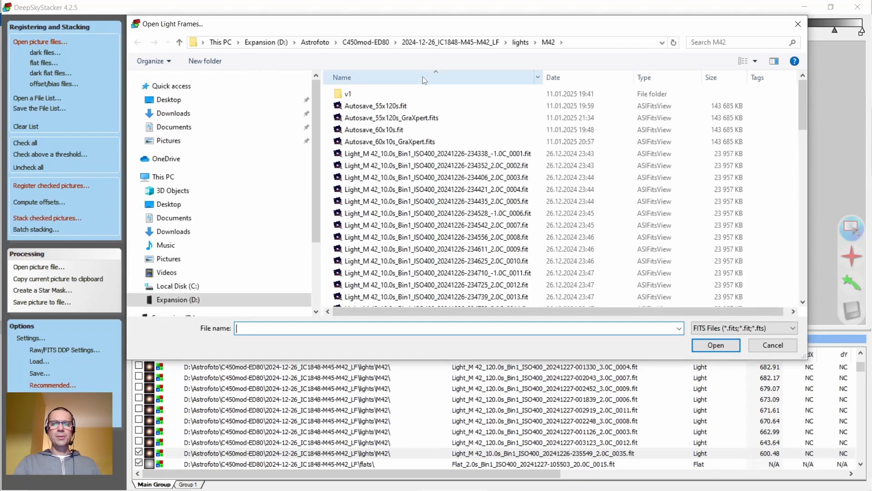
left_click(366, 42)
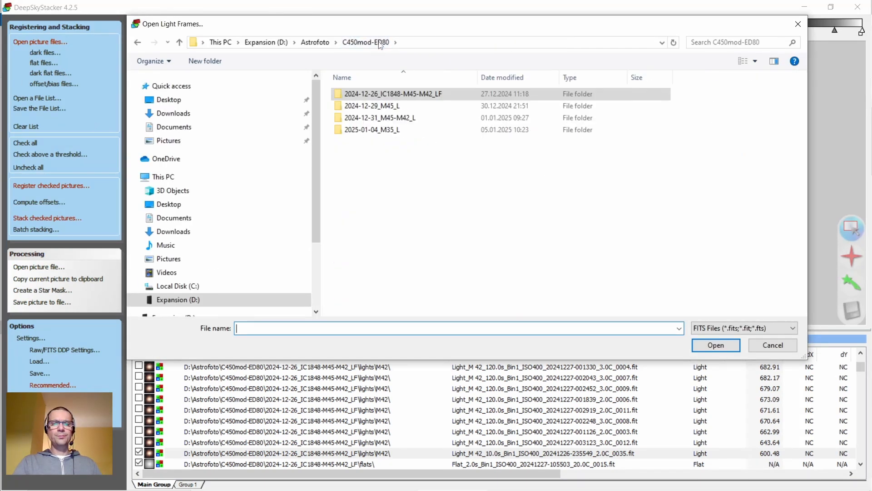
double_click(393, 119)
double_click(361, 91)
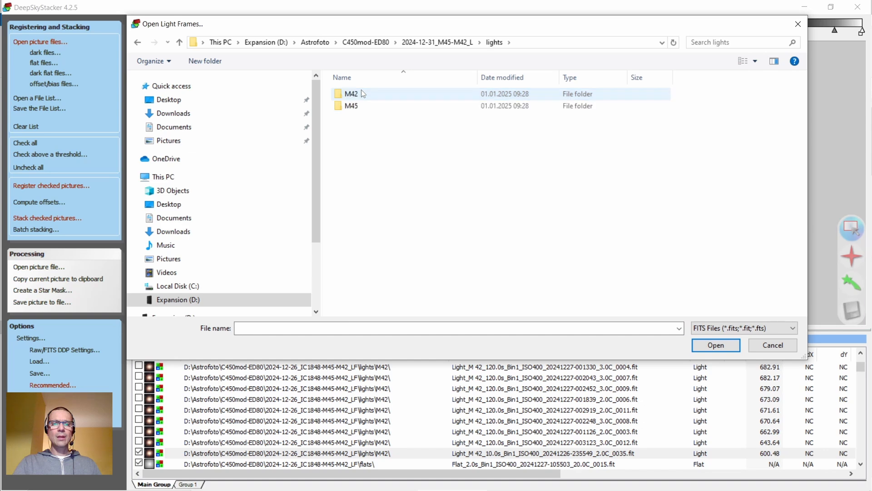
double_click(357, 95)
left_click(357, 94)
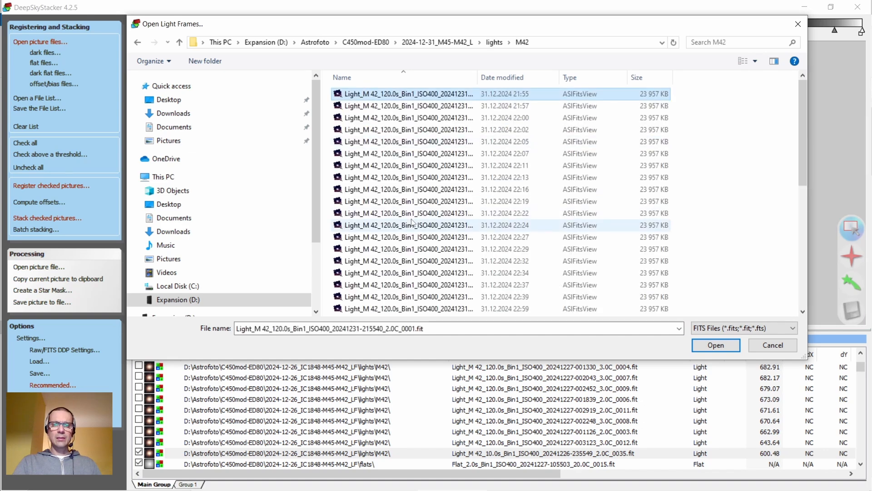
scroll(411, 221, "down", 8)
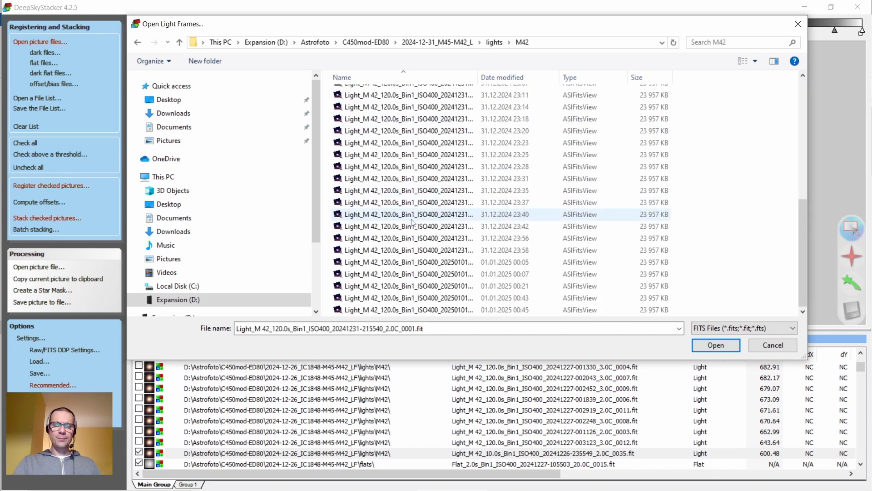
left_click(422, 310, "shift")
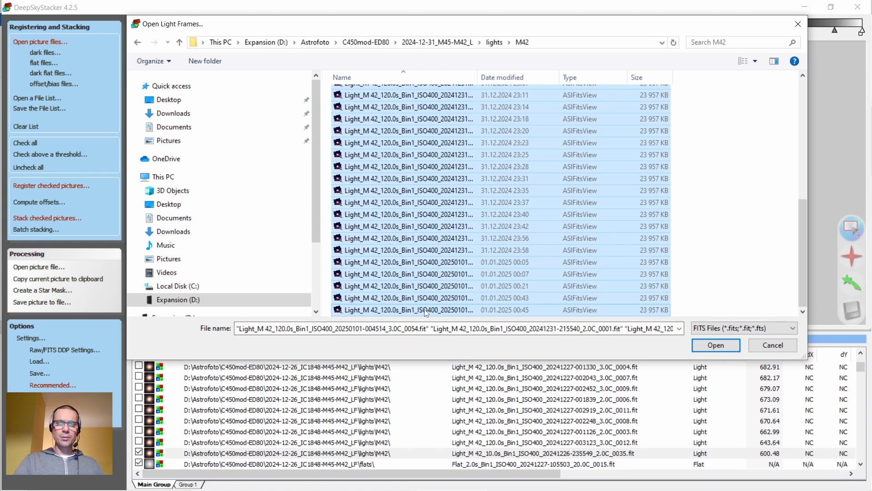
left_click(723, 343)
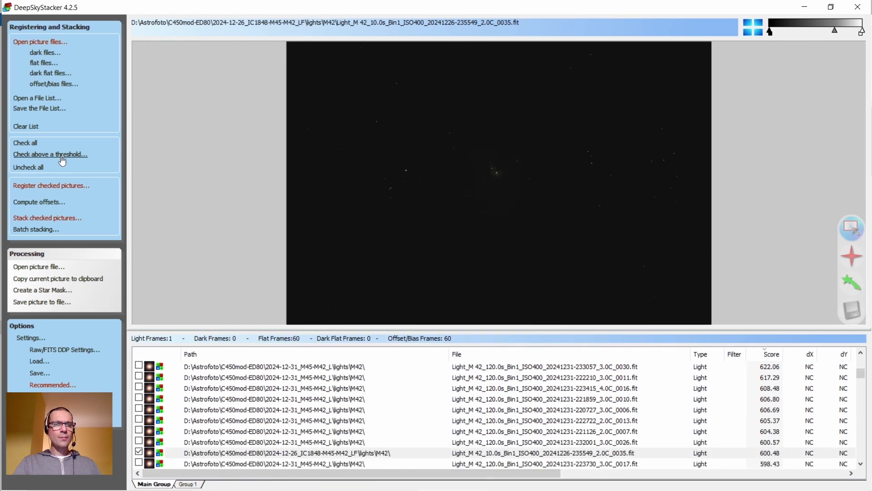
Check all light frames except the 10-second frame 0035 and set that unchecked frame as the reference frame
left_click(31, 145)
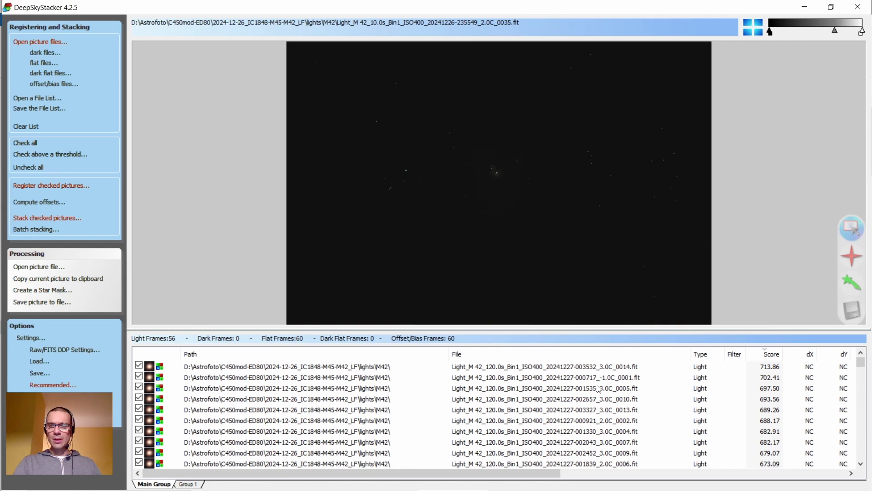
scroll(606, 414, "down", 2)
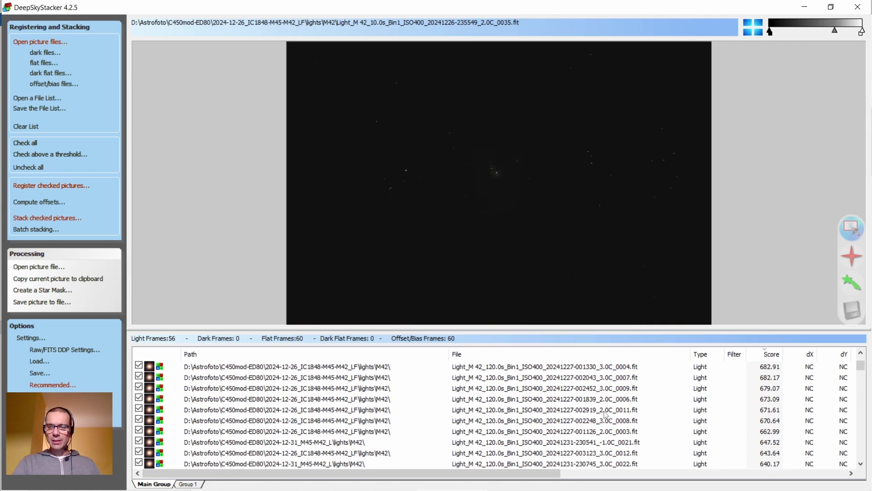
scroll(605, 414, "down", 5)
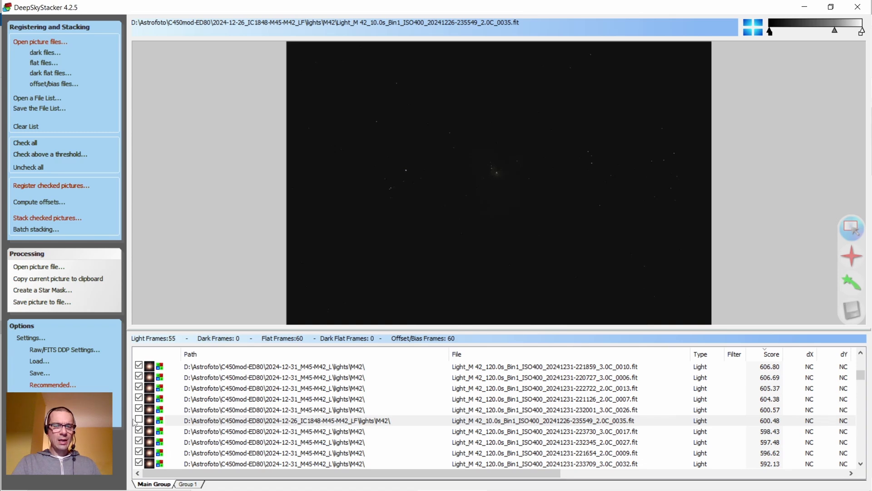
right_click(586, 422)
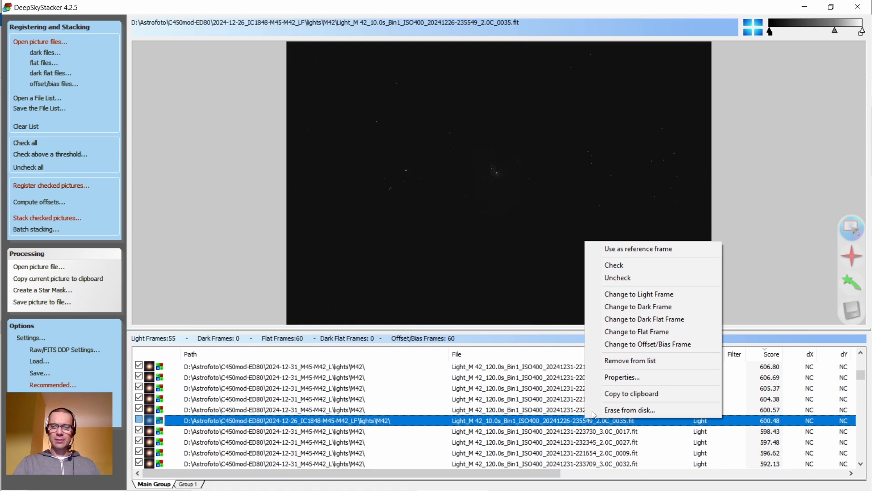
left_click(652, 248)
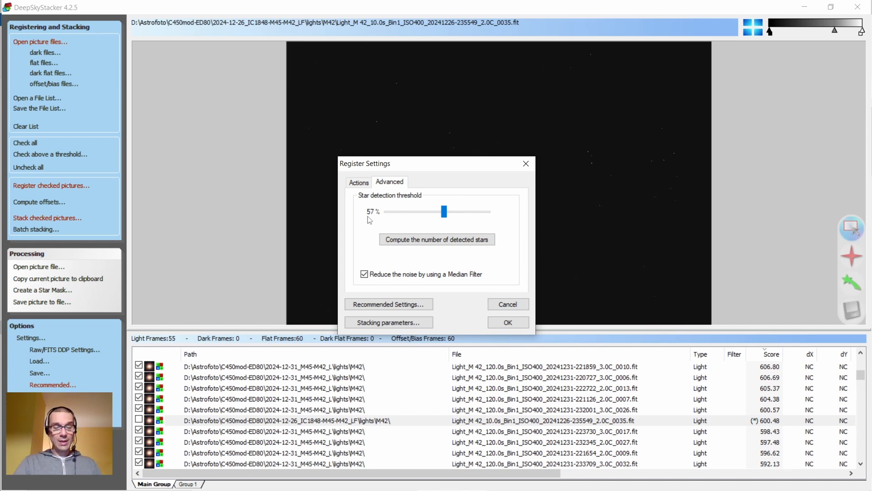
Set the star detection threshold to 60 %, compute the number of detected stars, and review the stacking steps without starting the stack
left_click_drag(444, 217, 432, 219)
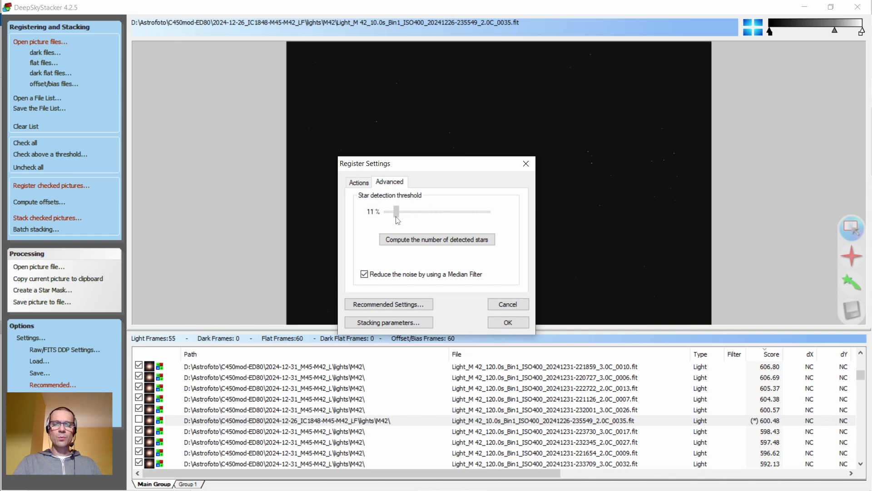
left_click_drag(398, 220, 449, 223)
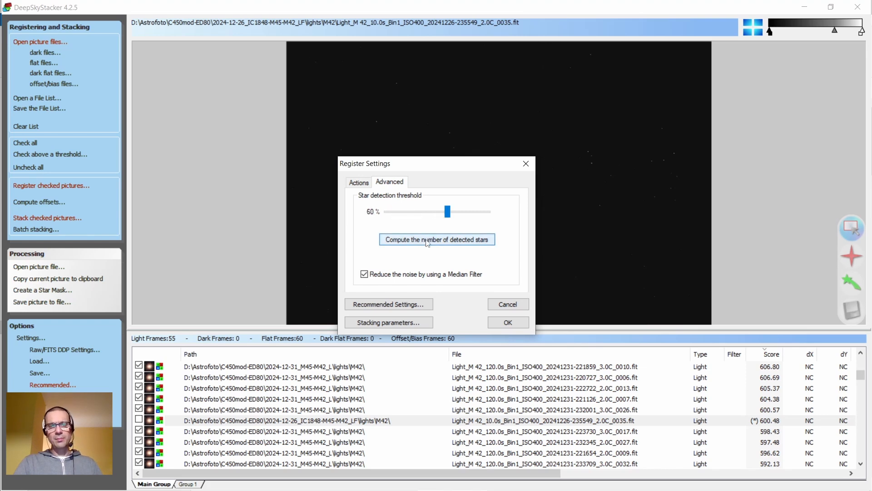
left_click(427, 240)
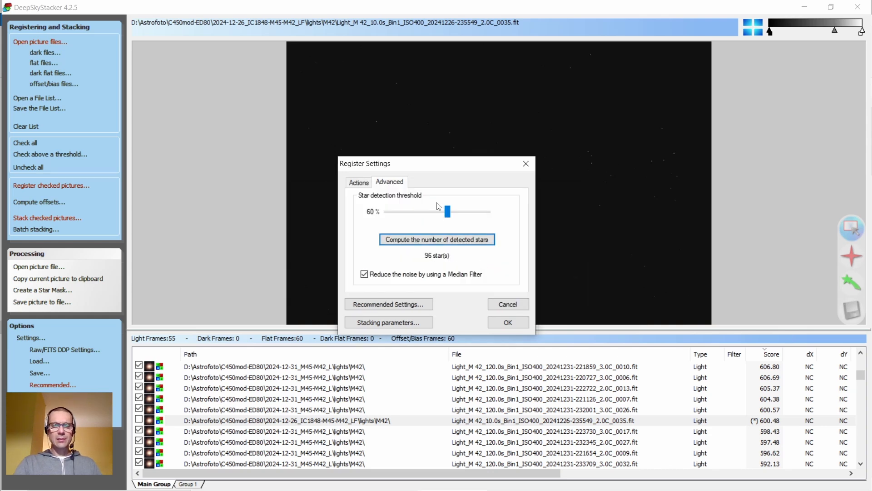
left_click(506, 325)
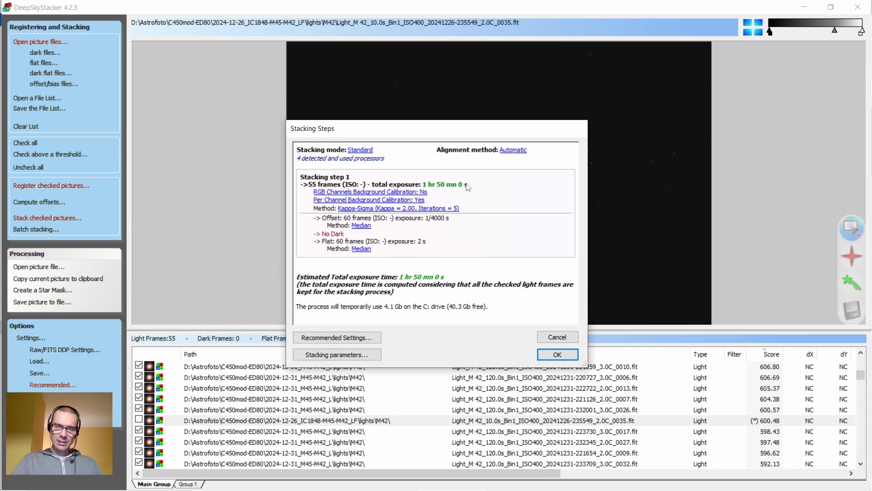
left_click(554, 336)
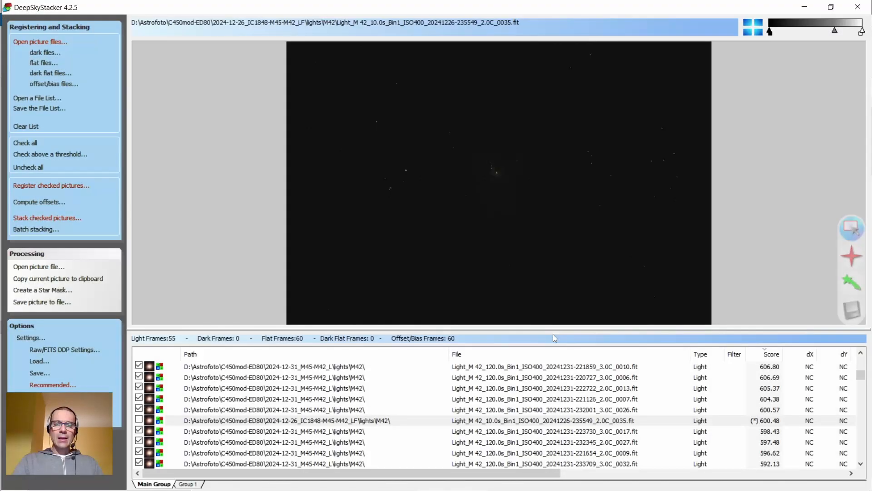
Switch to the M42 lights folder in File Explorer and open Autosave_55x120s.fit in ASIFitsView to examine the stars and nebula core up close
left_click(804, 7)
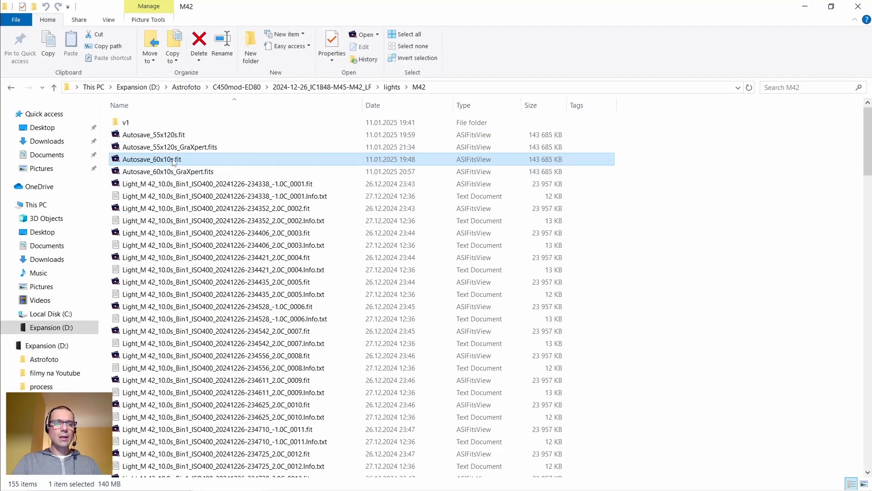
double_click(177, 135)
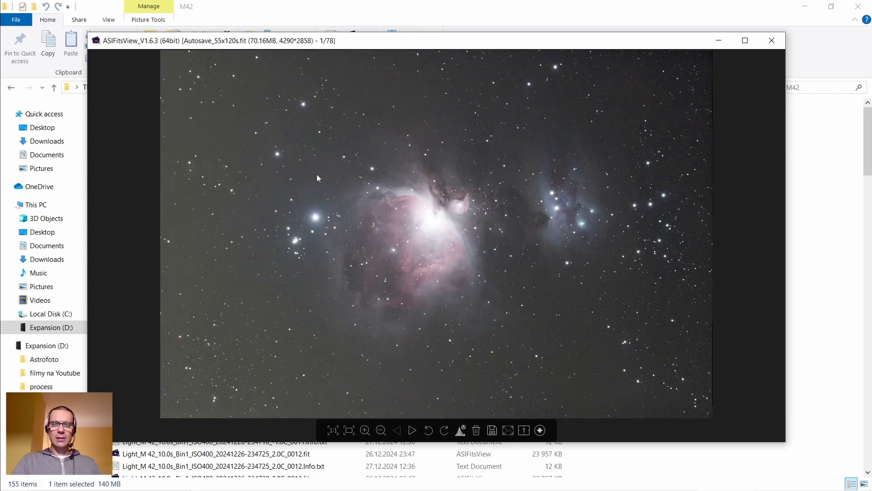
scroll(445, 191, "up", 5)
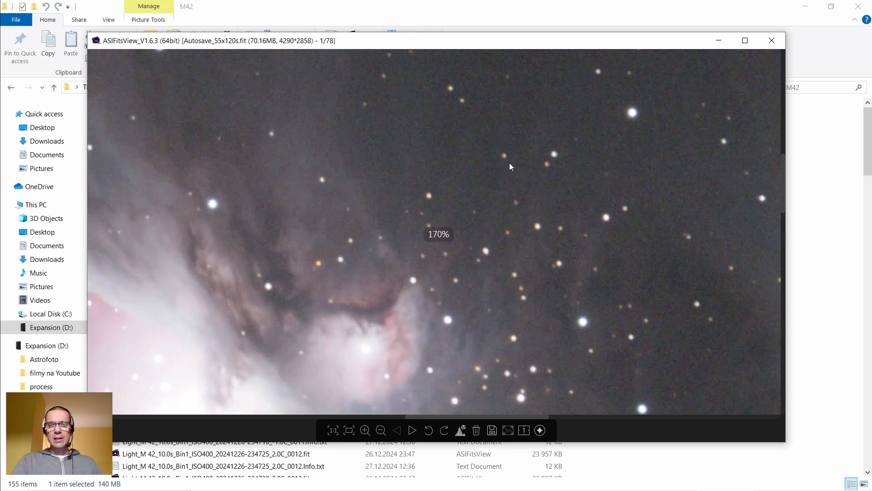
scroll(481, 139, "down", 5)
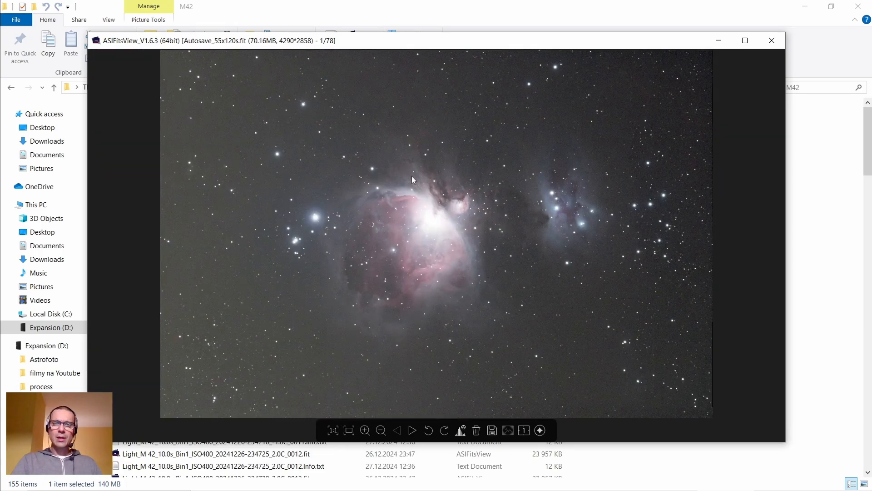
scroll(438, 222, "up", 5)
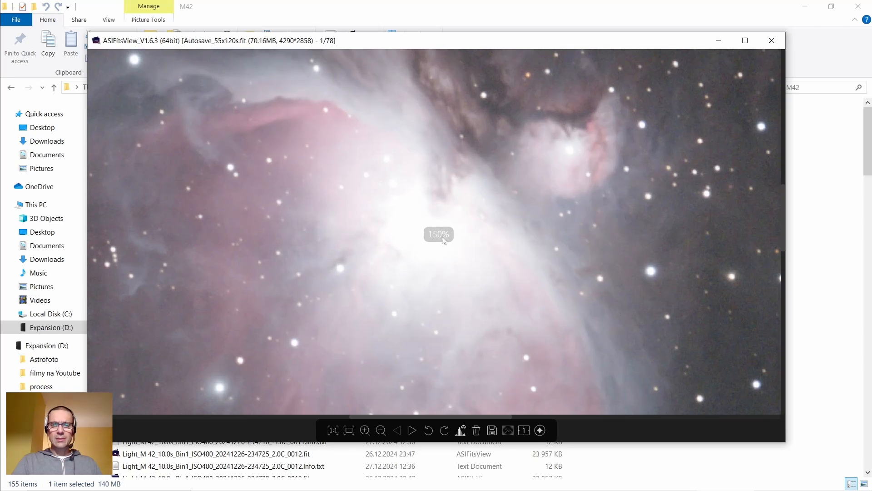
Show the histogram of the 120-second stack and raise its white point to 17419 across the full range to inspect the bright core
left_click(460, 429)
left_click(559, 182)
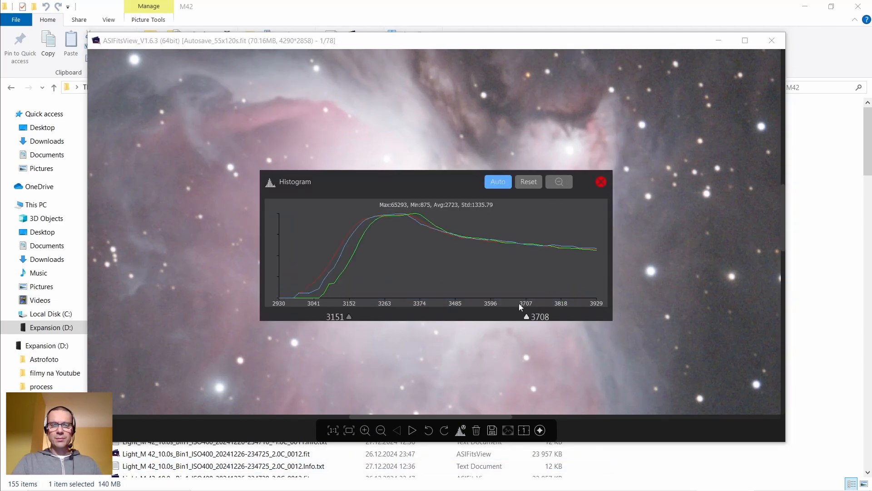
left_click_drag(522, 320, 574, 322)
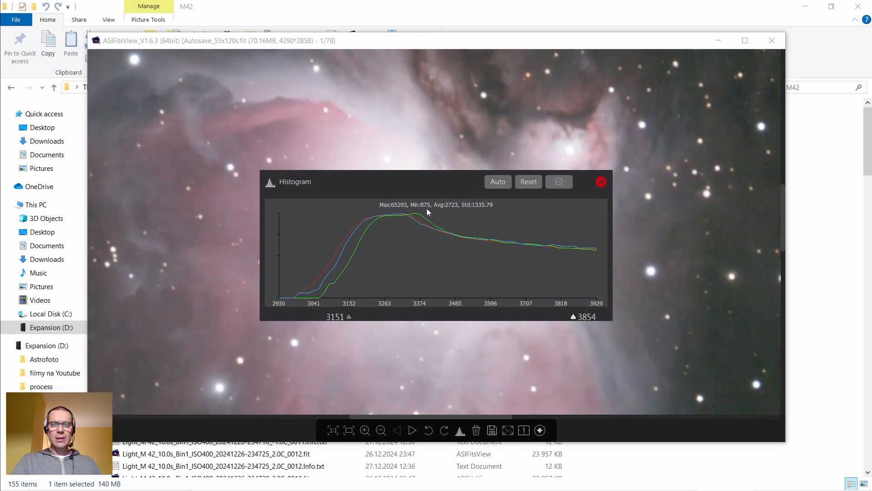
left_click(559, 182)
left_click(560, 183)
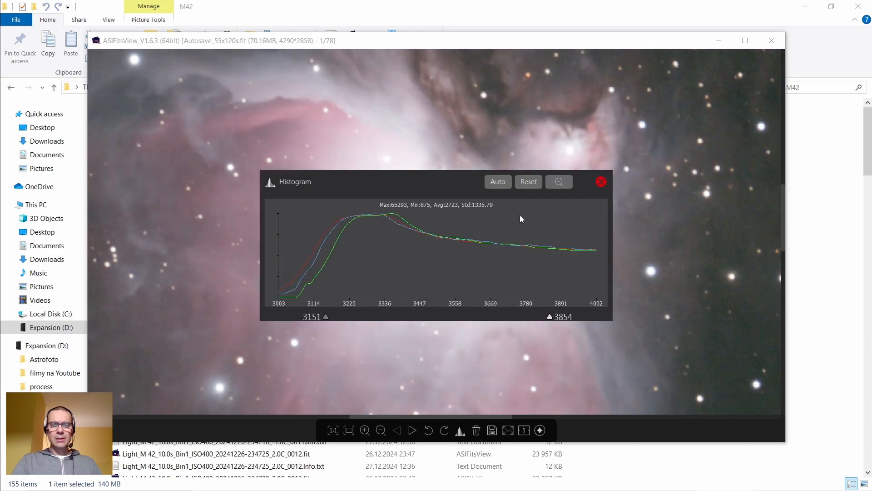
left_click(560, 182)
left_click_drag(301, 319, 362, 319)
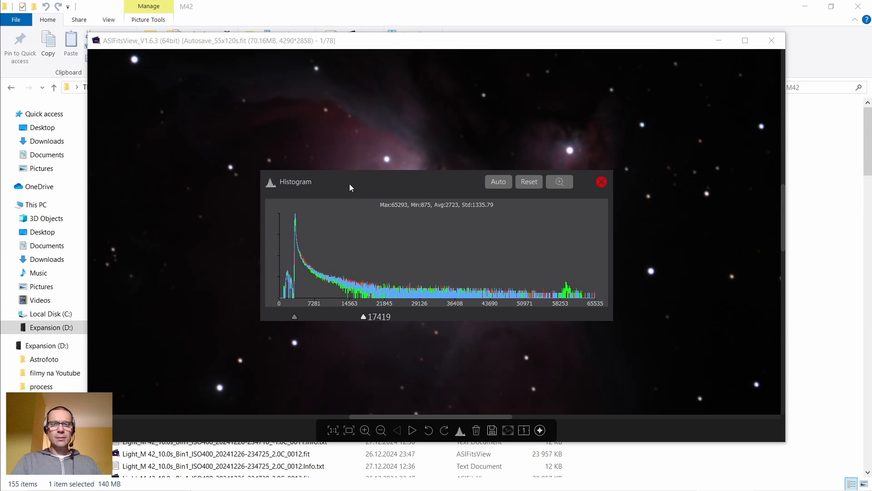
Move the histogram off the nebula, compare the core at several white point levels, and close the image preview
left_click_drag(349, 183, 562, 140)
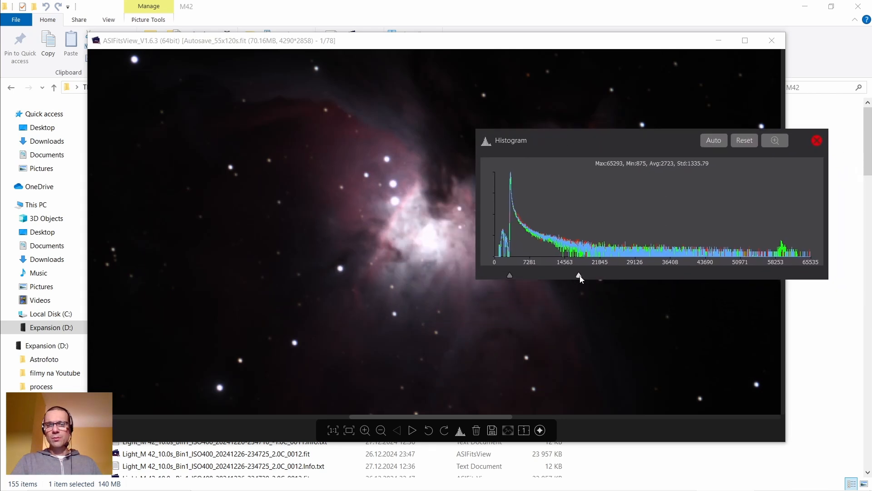
left_click_drag(581, 278, 592, 278)
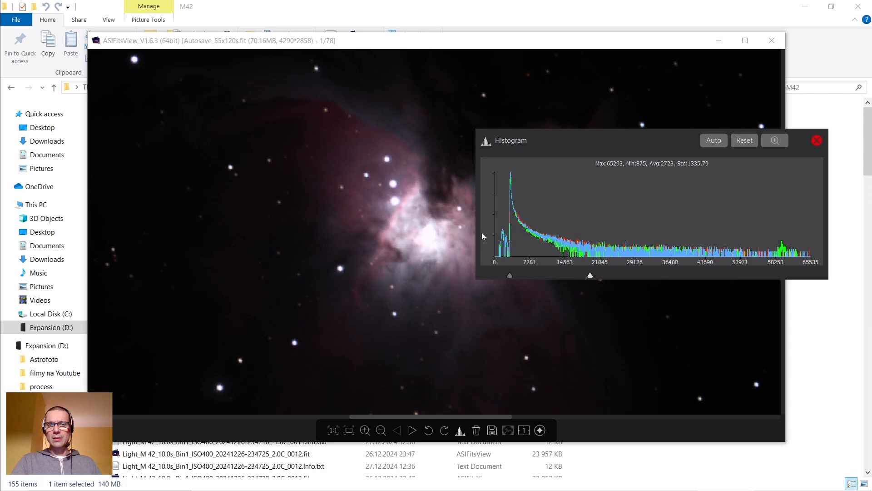
left_click_drag(591, 277, 542, 280)
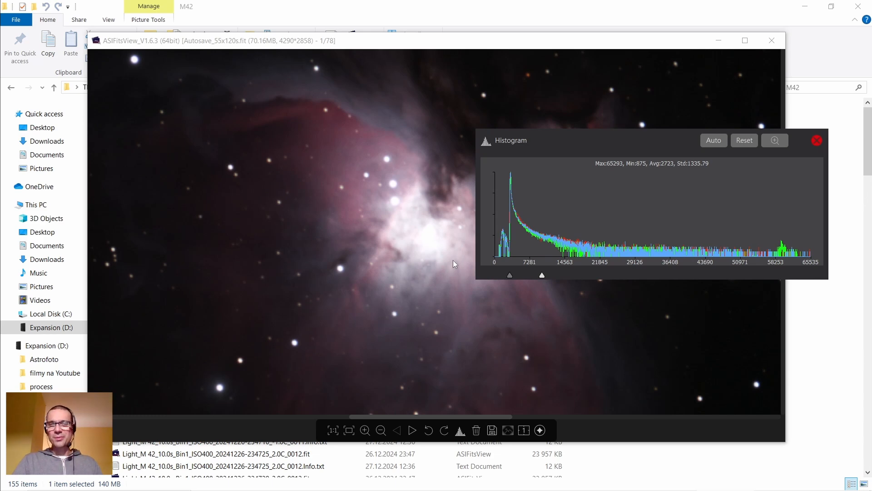
left_click(815, 141)
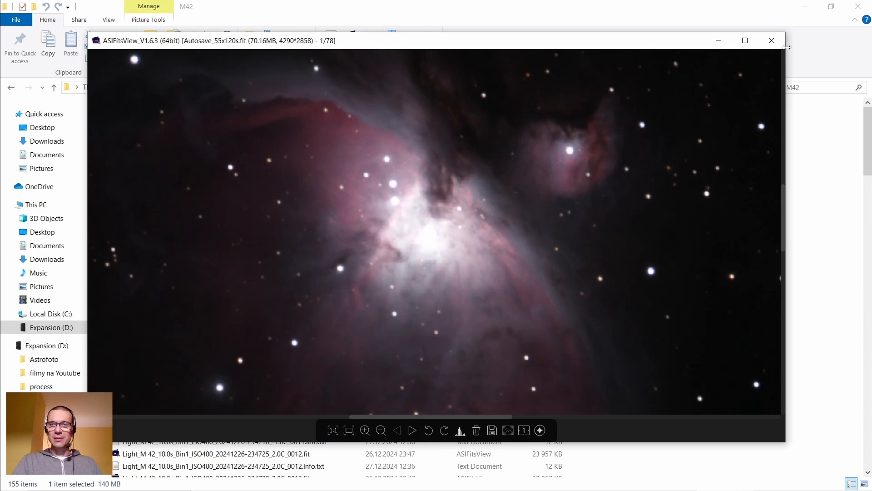
left_click(772, 40)
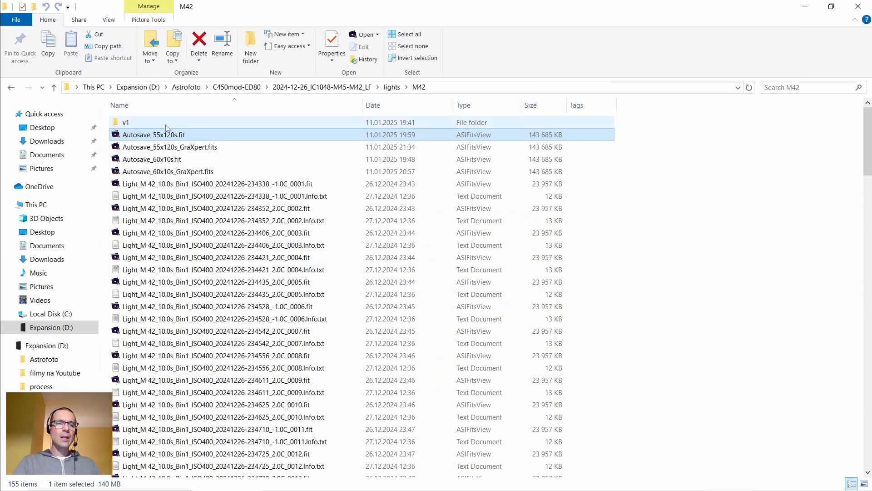
Switch to GraXpert and load Autosave_55x120s.fit from the M42 lights folder
left_click(165, 162)
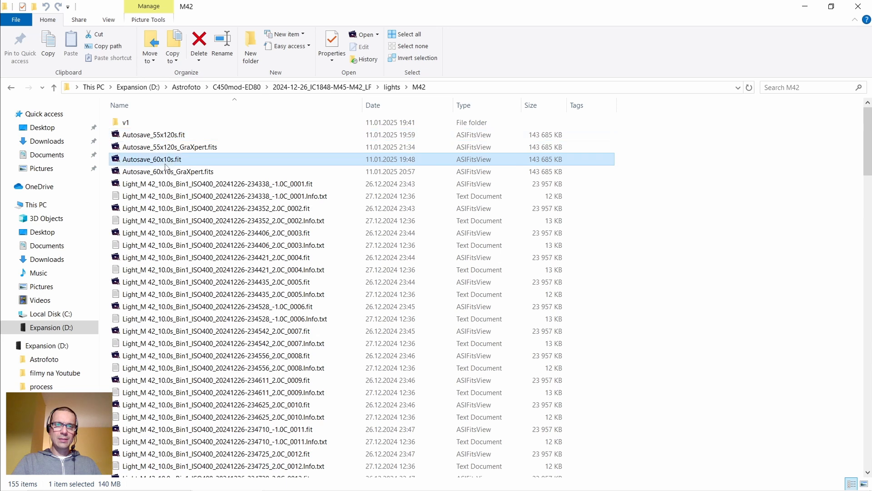
left_click(168, 138)
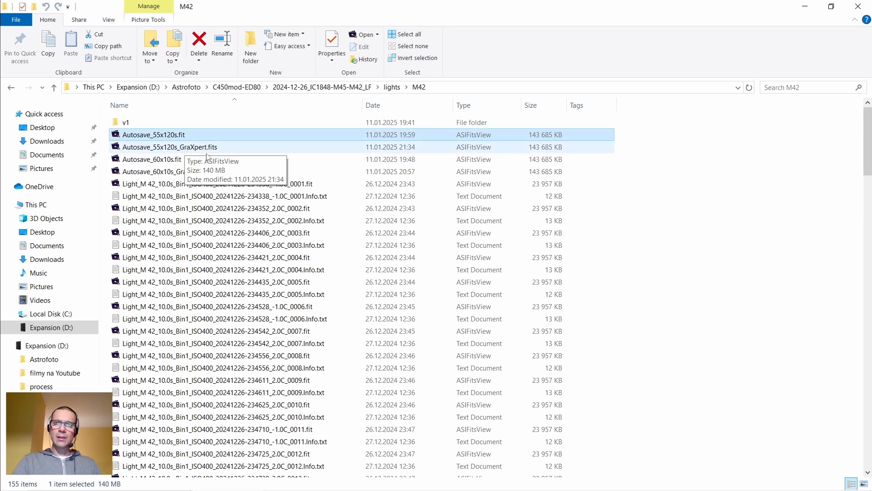
mouse_move(454, 489)
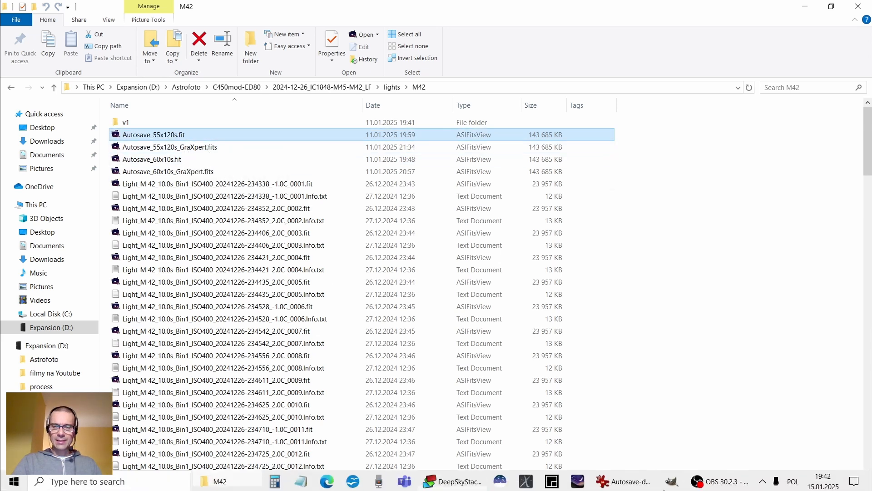
left_click(527, 481)
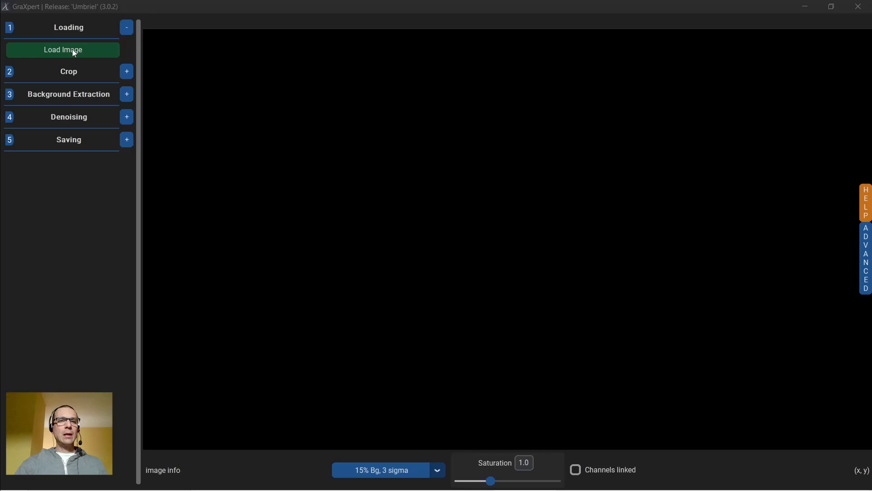
left_click(75, 53)
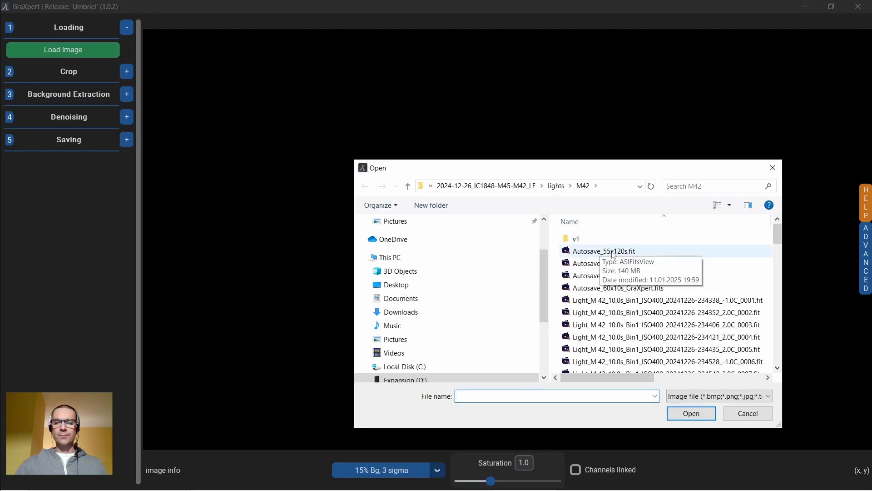
left_click(613, 253)
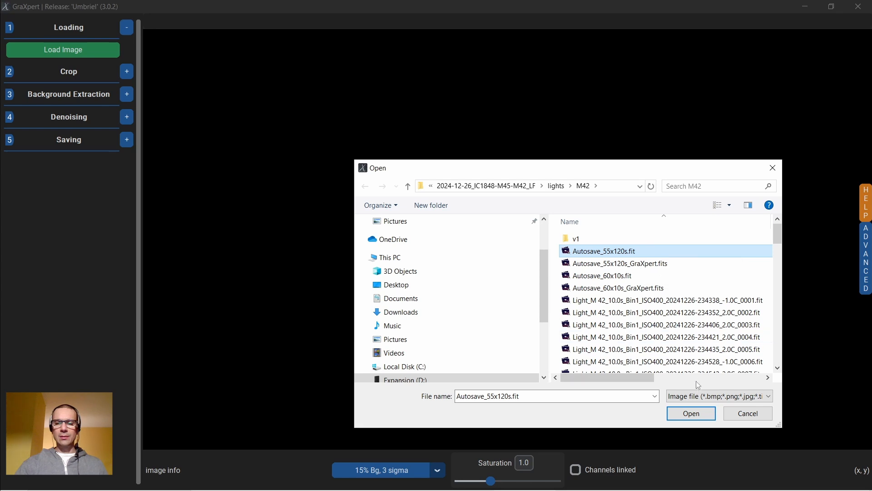
left_click(691, 414)
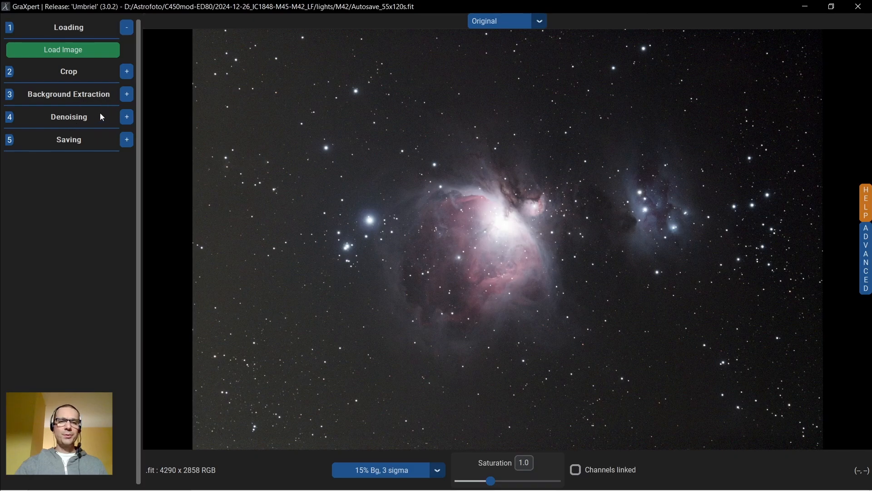
Review the denoising and saving options for the 120-second stack
left_click(128, 117)
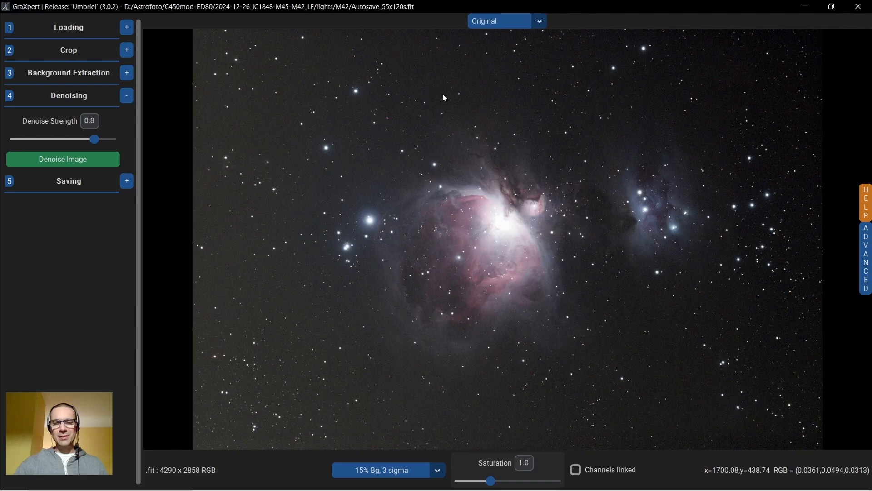
left_click(127, 181)
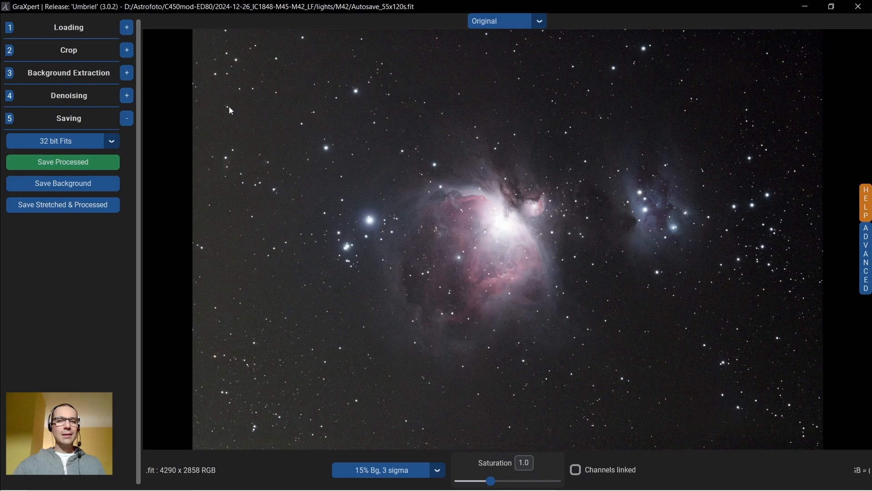
Load Autosave_60x10s.fit from the M42 lights folder and review the denoising and saving options for the 10-second stack
left_click(128, 28)
left_click(63, 50)
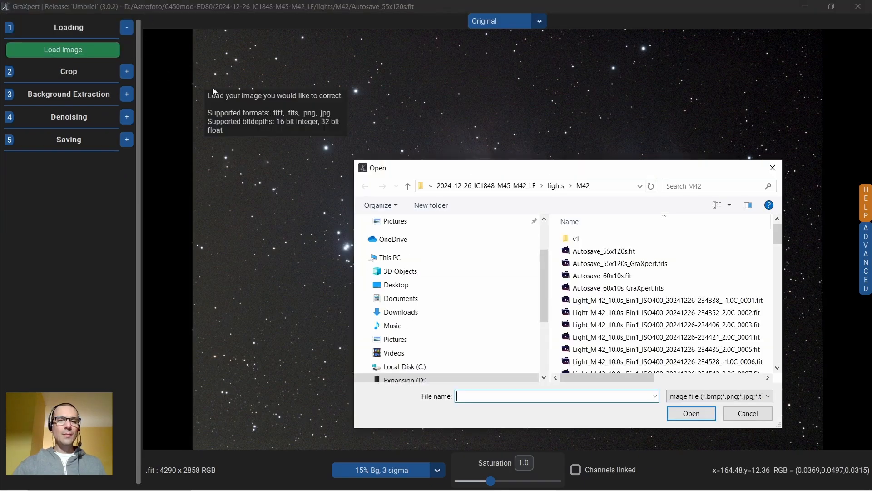
left_click(630, 278)
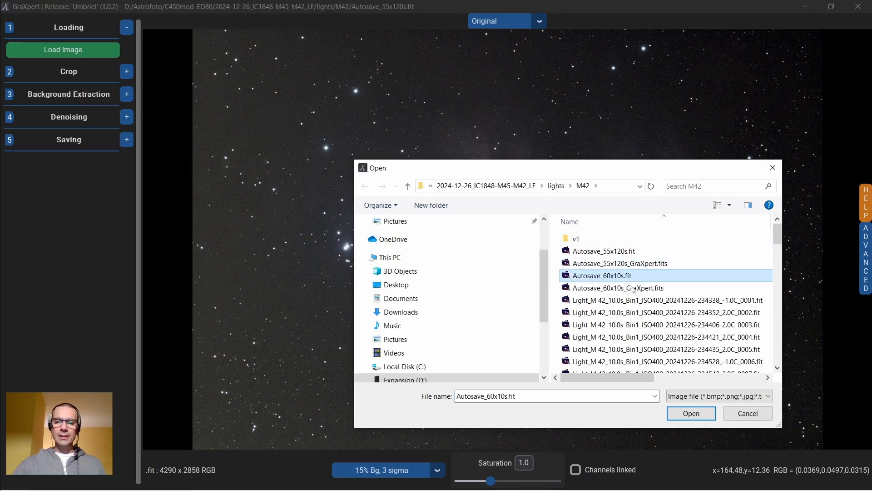
left_click(691, 413)
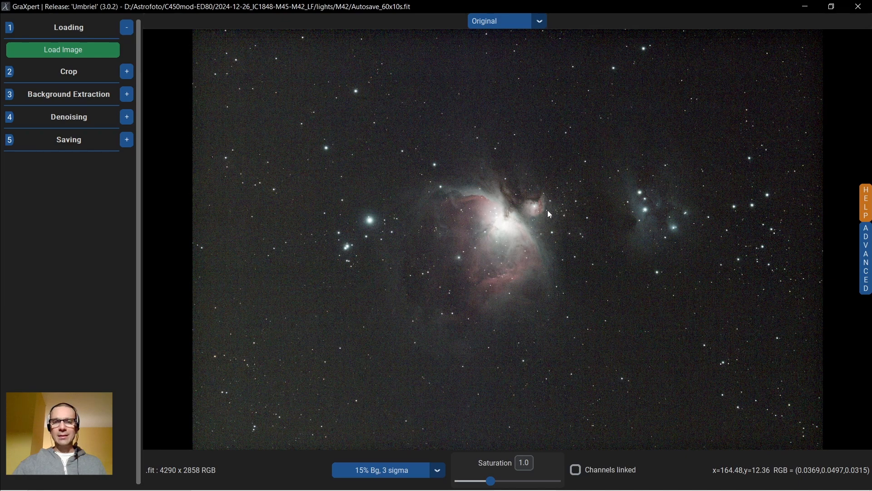
left_click(127, 118)
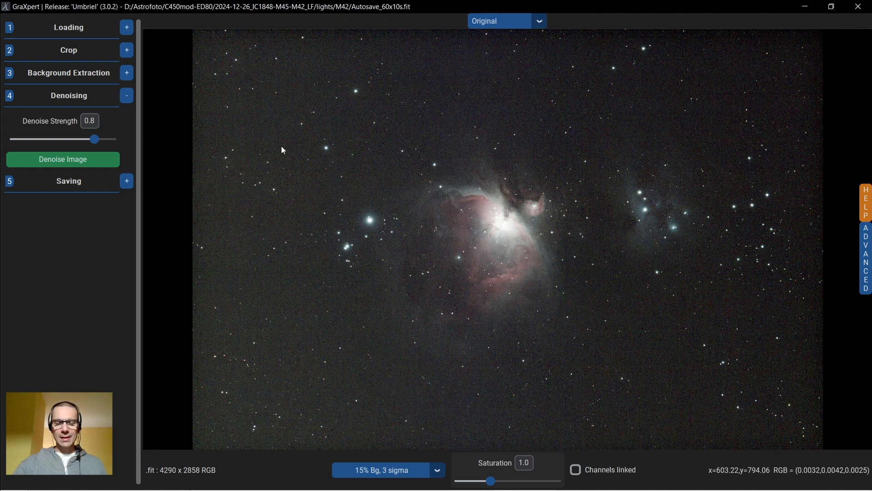
left_click(128, 180)
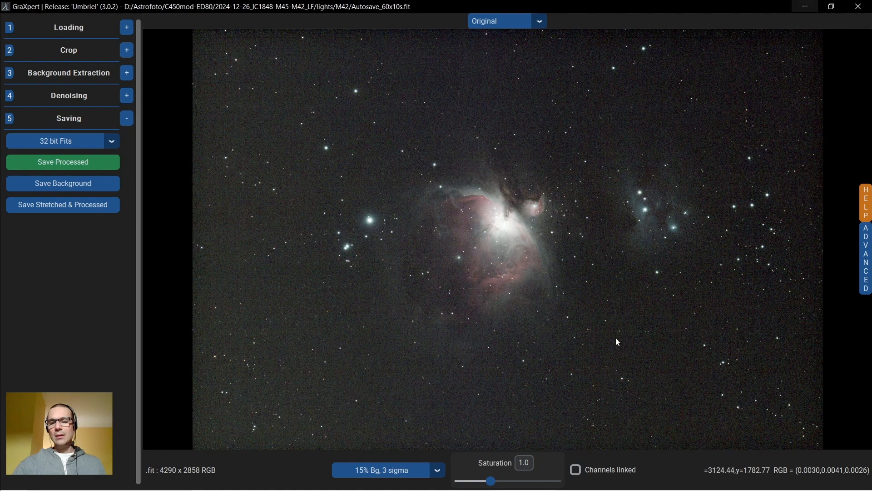
Switch to the M42 folder in File Explorer, locate both GraXpert-processed stacks, and open Autosave_55x120s_GraXpert.fits in the FITS viewer
mouse_move(483, 489)
left_click(219, 479)
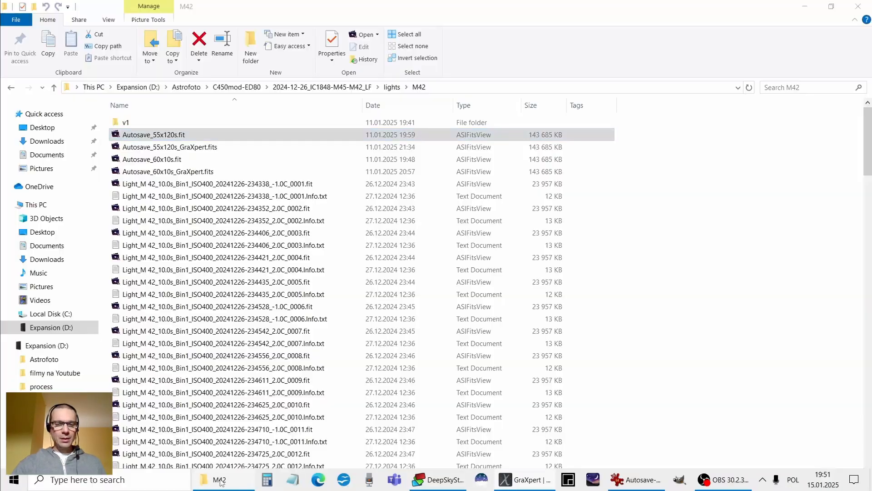
left_click(211, 150)
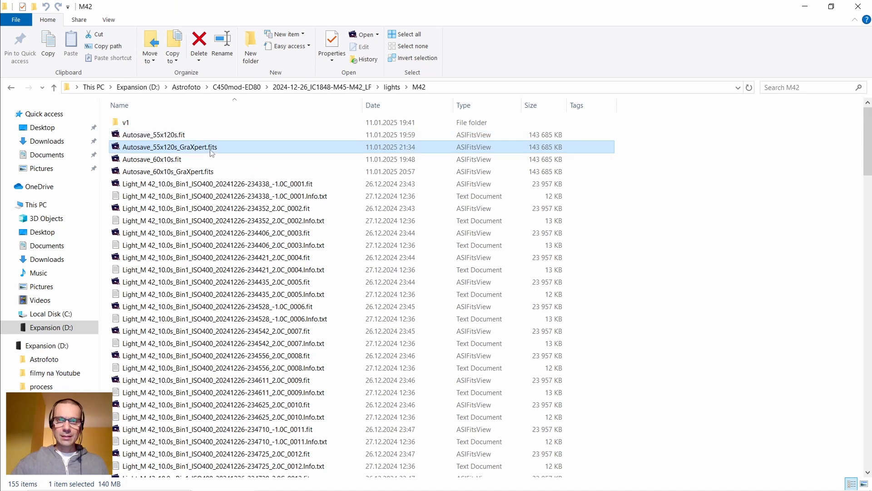
left_click(206, 173)
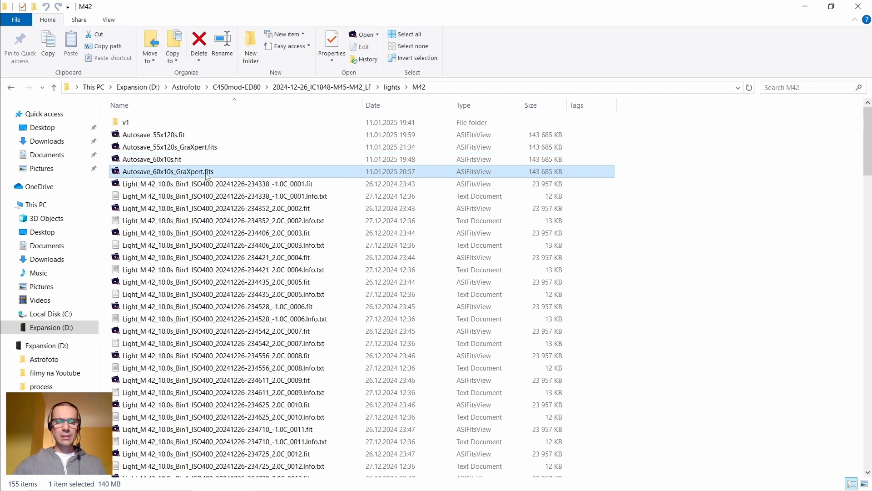
double_click(205, 148)
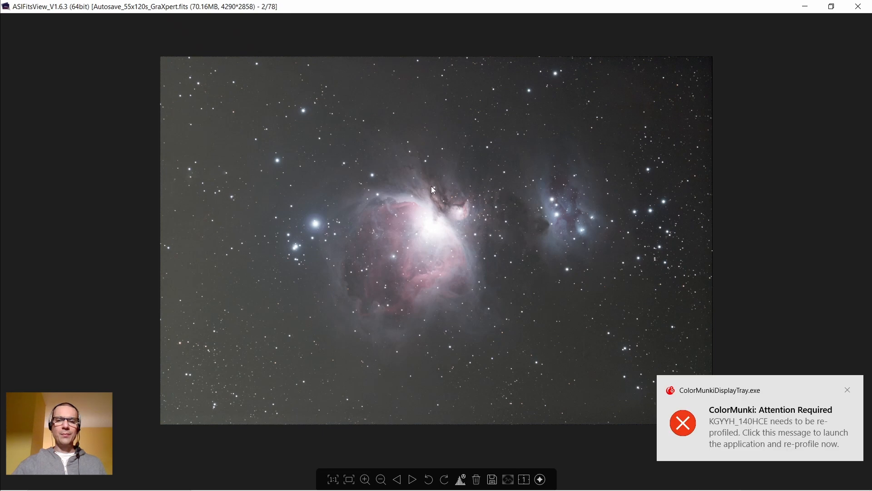
Compare the processed 120-second stack with the 10-second stack in the viewer, and return to the two GraXpert files in the folder
mouse_move(825, 357)
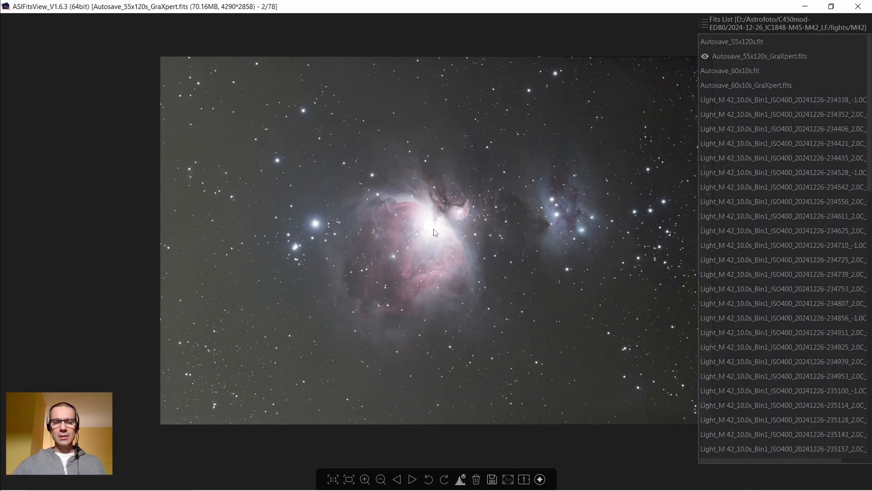
left_click(413, 479)
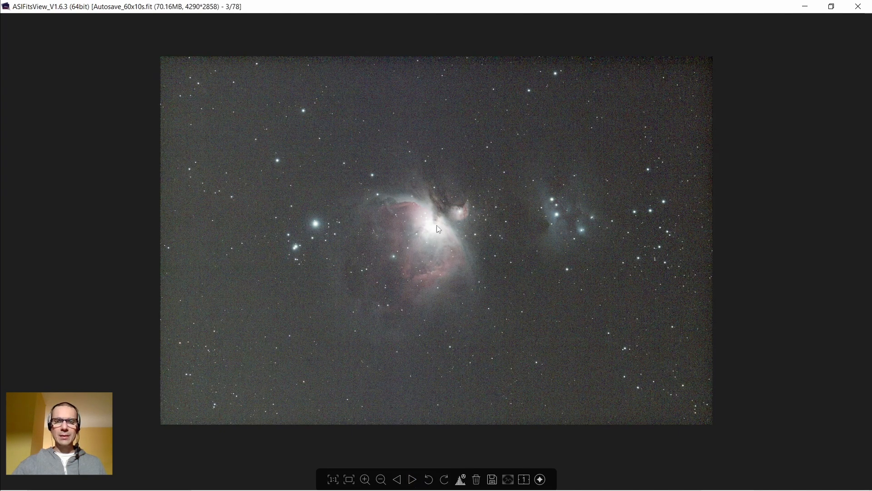
left_click(398, 479)
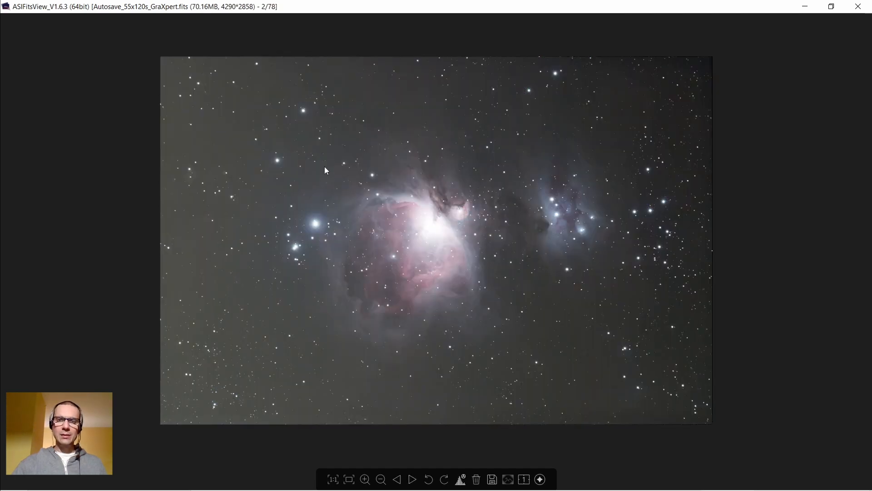
key("Right")
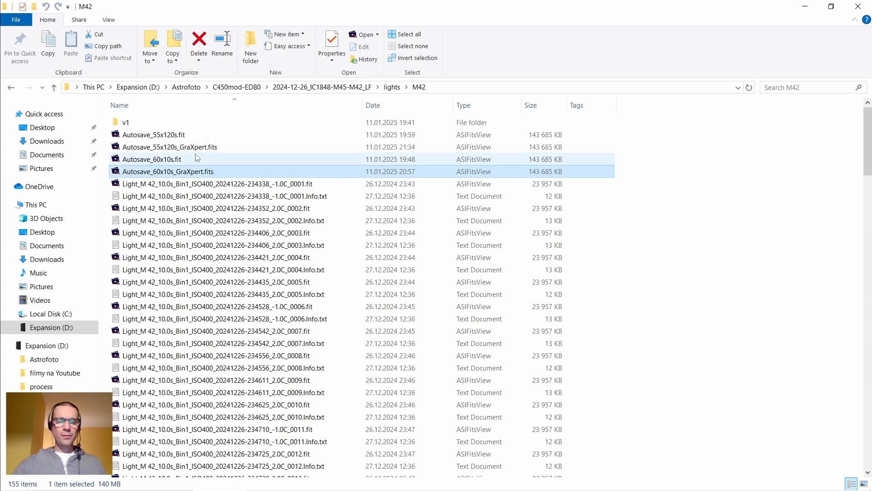
left_click(194, 172)
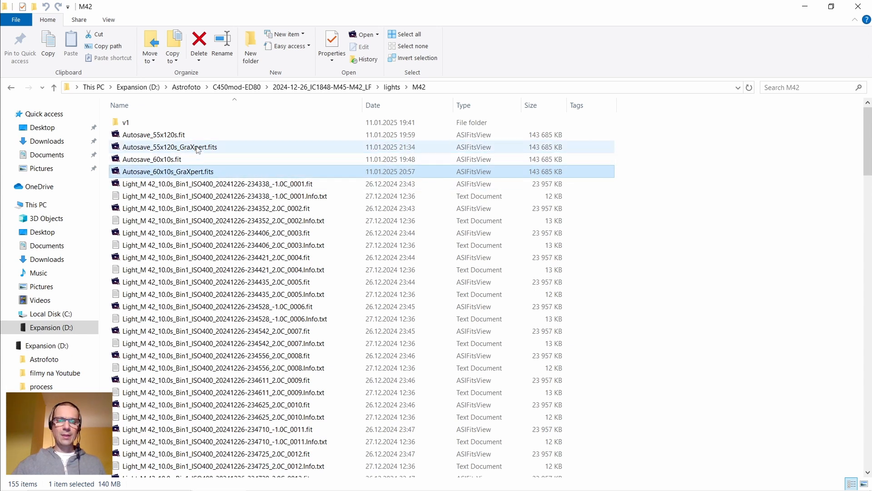
left_click(196, 147)
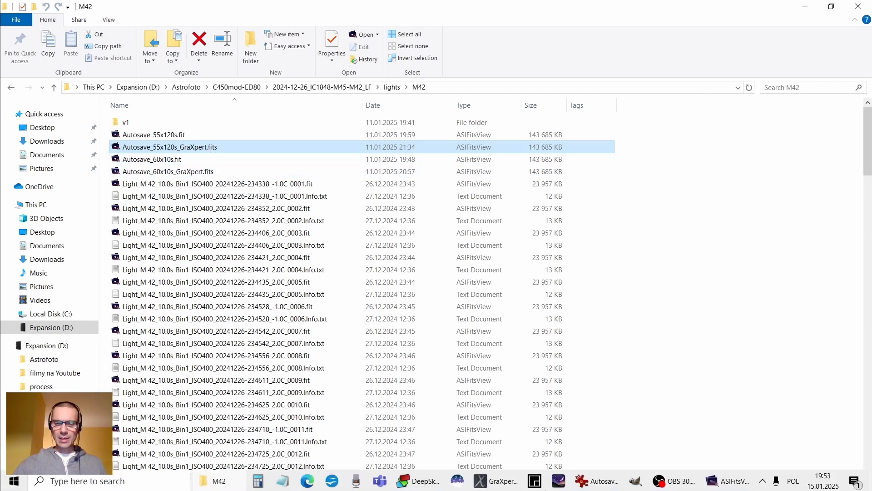
Switch to Siril, open Autosave_55x120s_GraXpert.fits, and set the display mode to AutoStretch
left_click(502, 483)
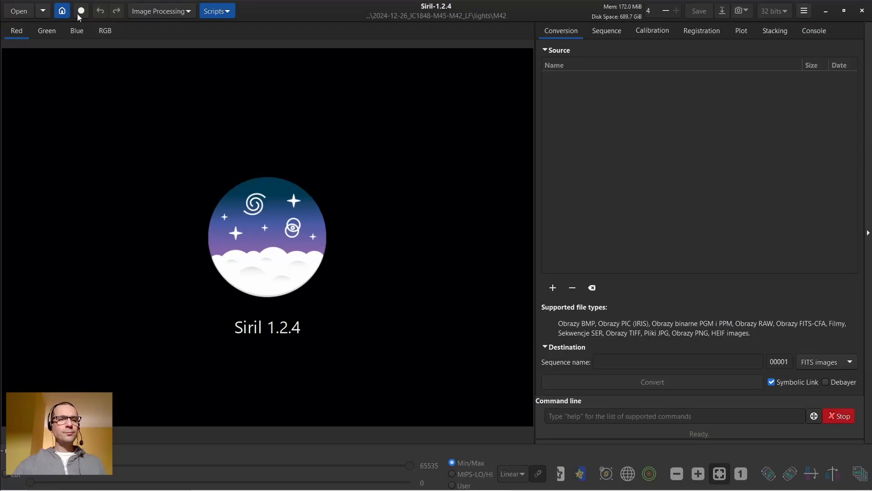
left_click(22, 10)
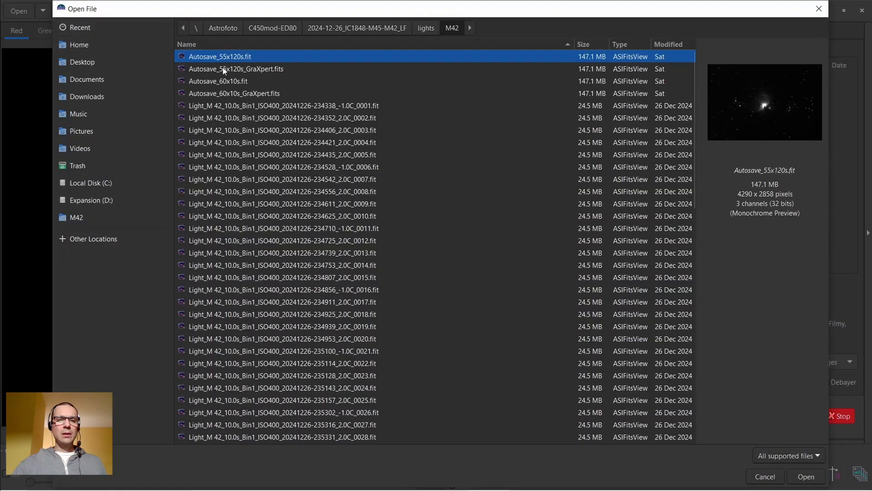
left_click(255, 68)
left_click(806, 476)
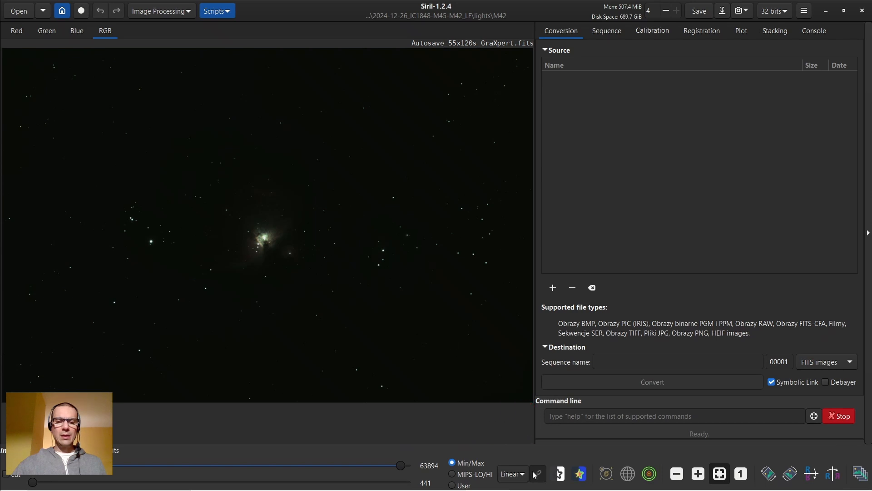
left_click(513, 473)
left_click(527, 430)
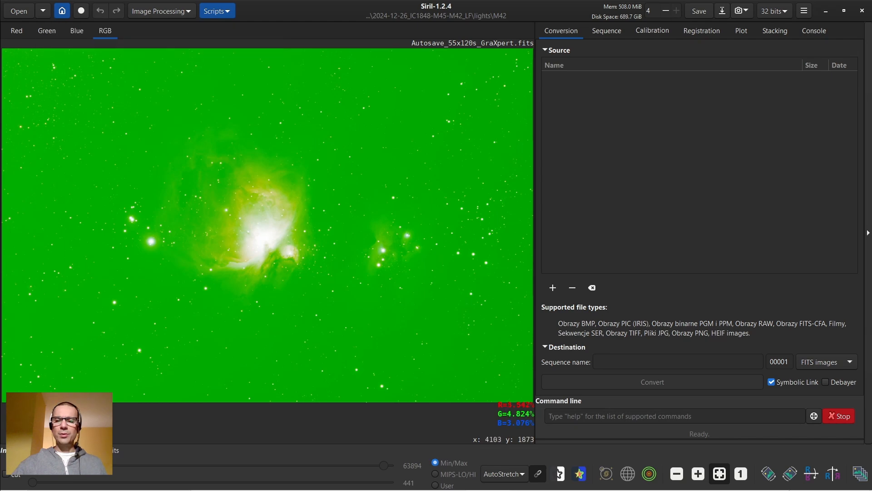
mouse_move(801, 489)
left_click(763, 480)
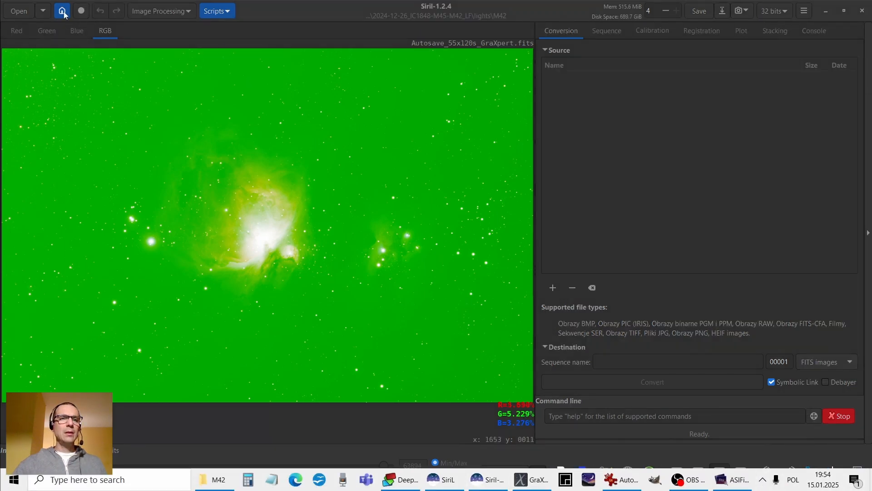
Start Photometric Color Calibration and look up the target coordinates of m42 in SIMBAD
left_click(170, 10)
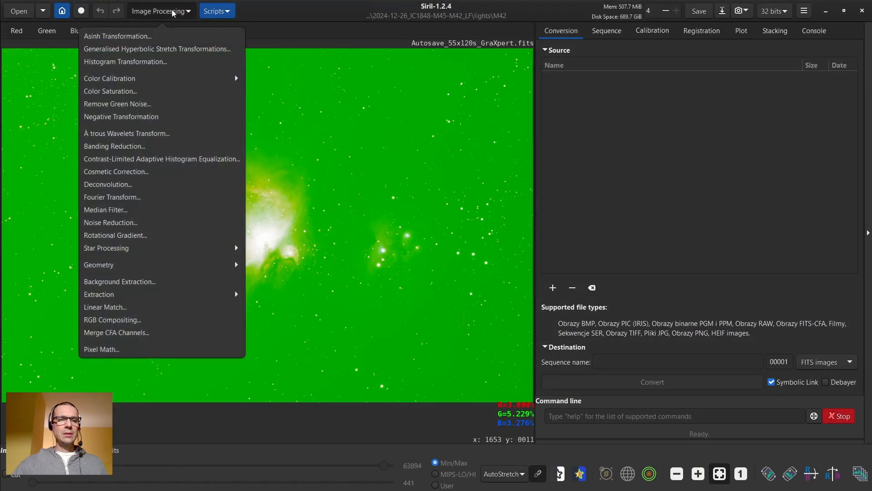
left_click(157, 78)
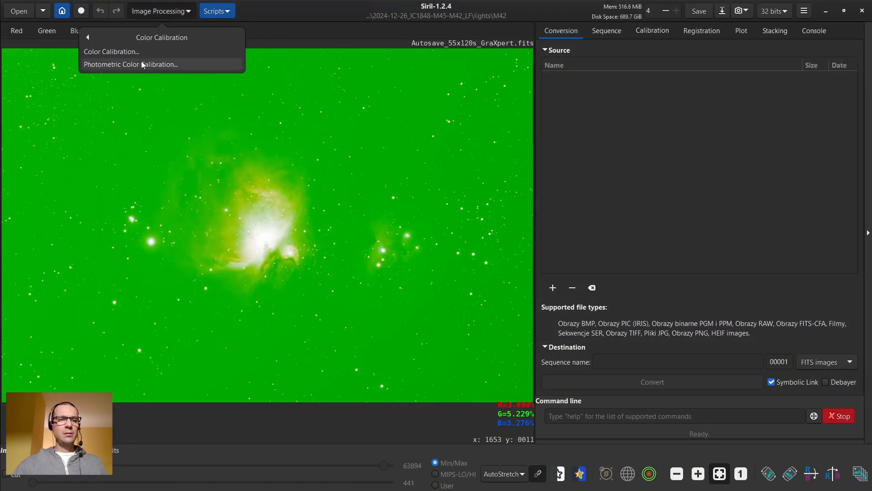
left_click(150, 64)
left_click(351, 122)
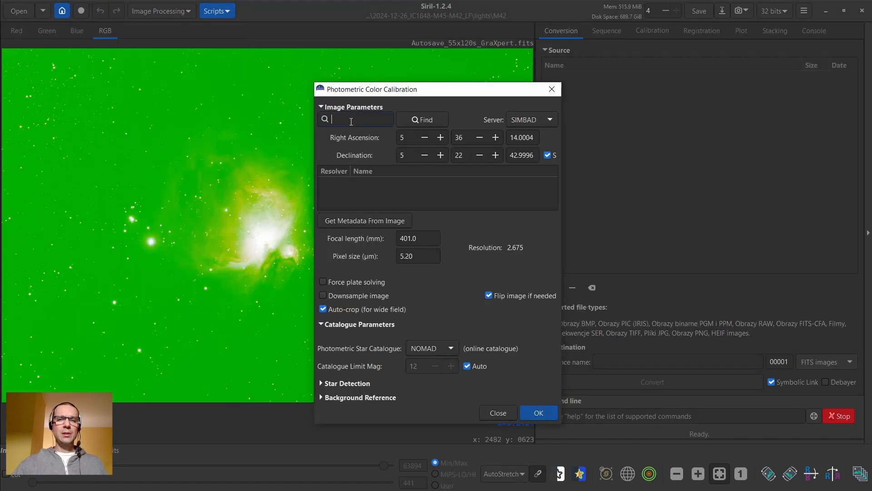
type("m42")
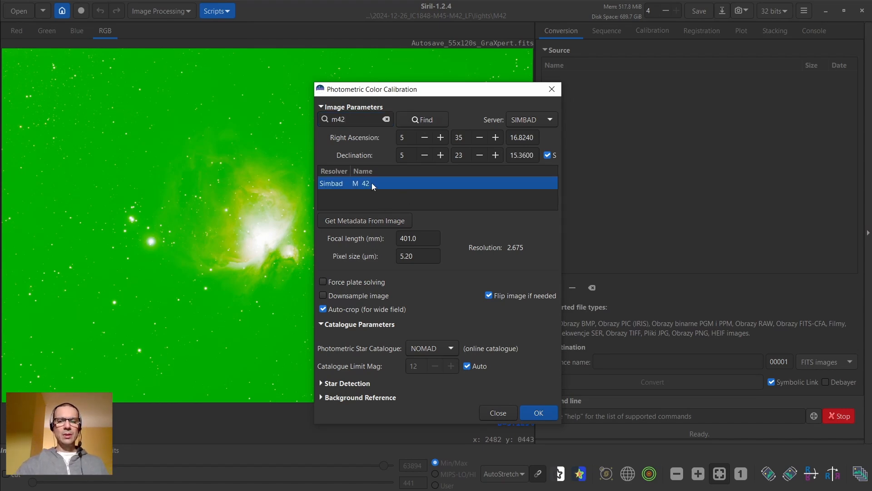
Set the focal length to 520 mm, keep the 5.20 µm pixel size, run the photometric color calibration, and close its dialog
double_click(423, 239)
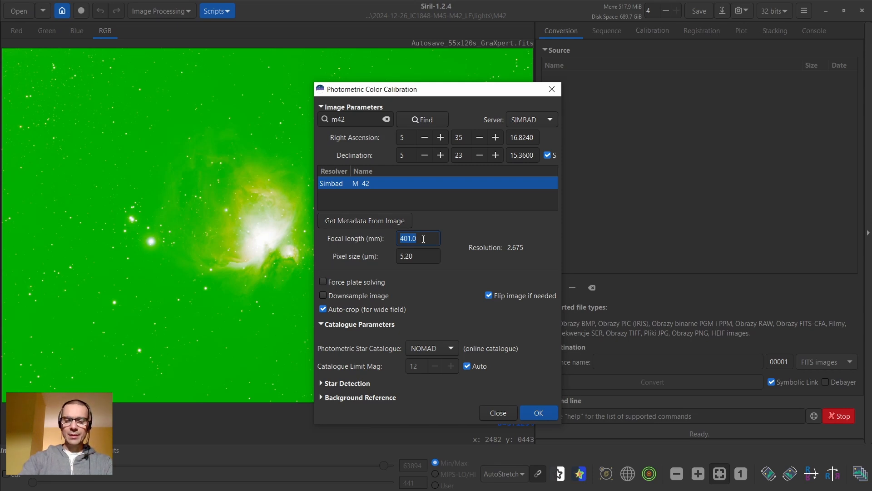
type("5")
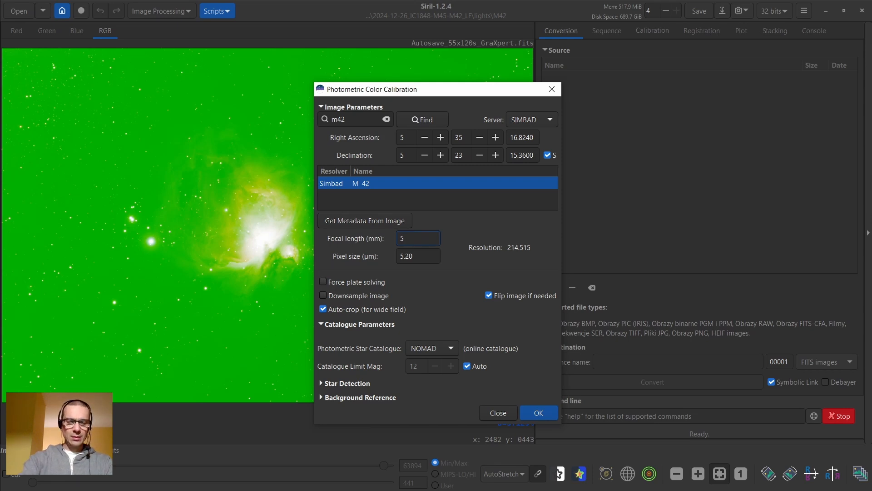
type("10")
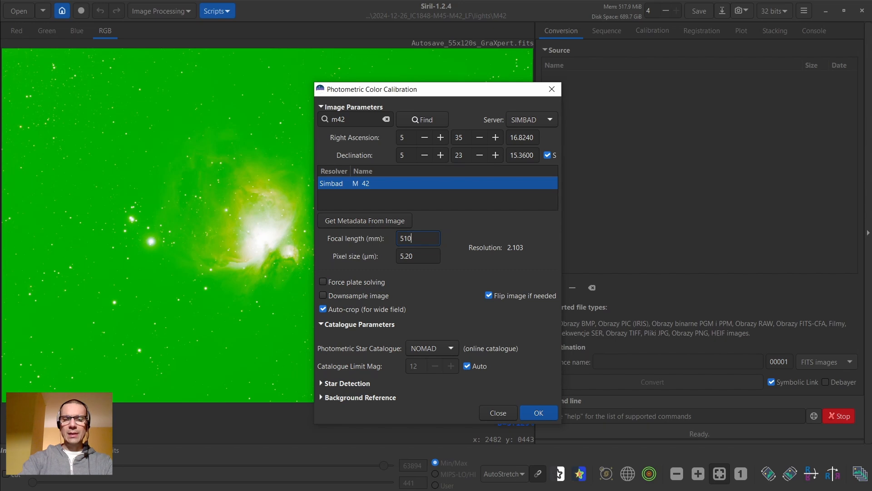
key("BackSpace")
key("BackSpace")
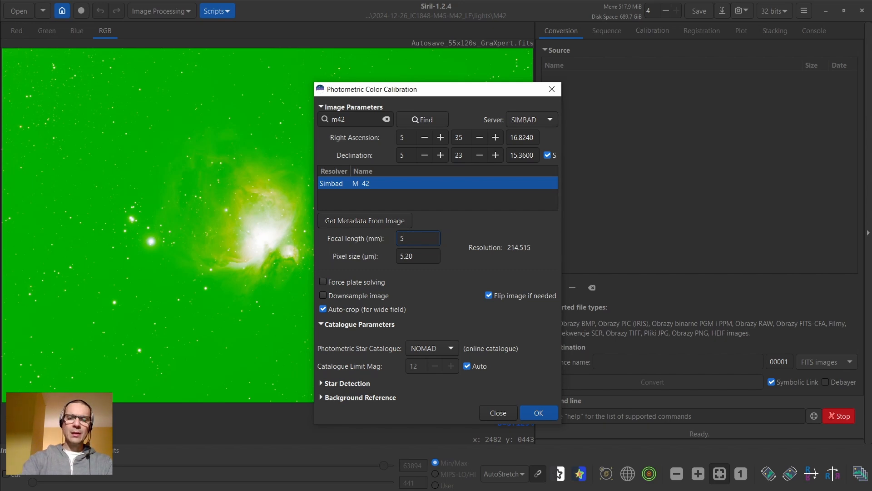
type("20")
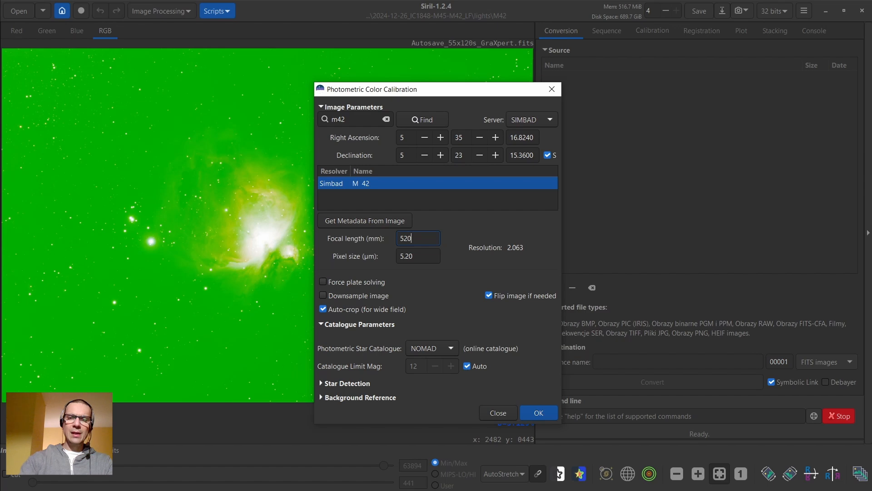
left_click(420, 257)
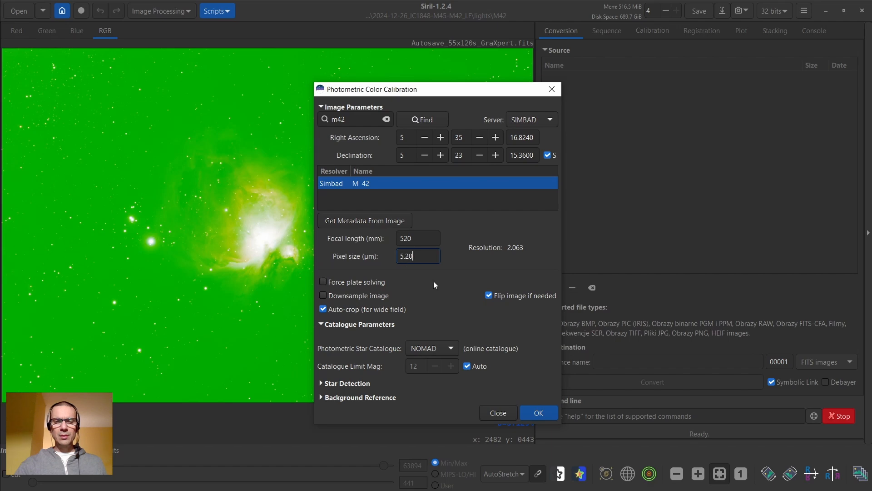
left_click(532, 414)
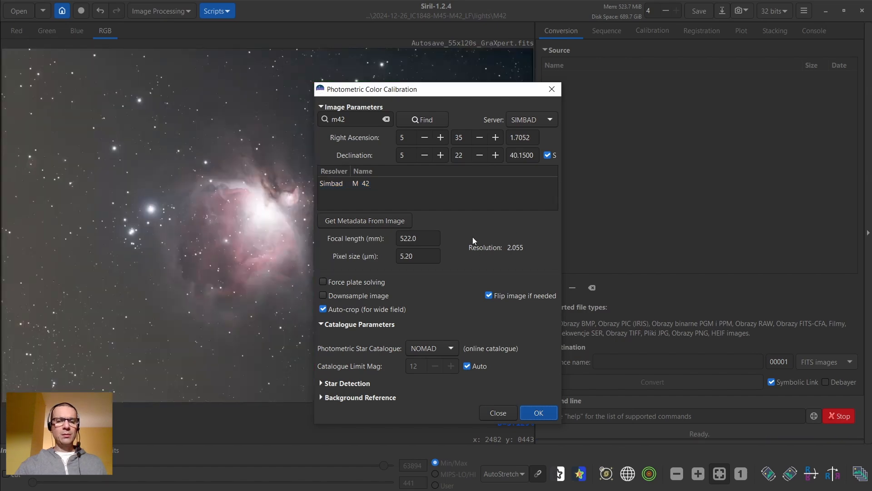
left_click(498, 412)
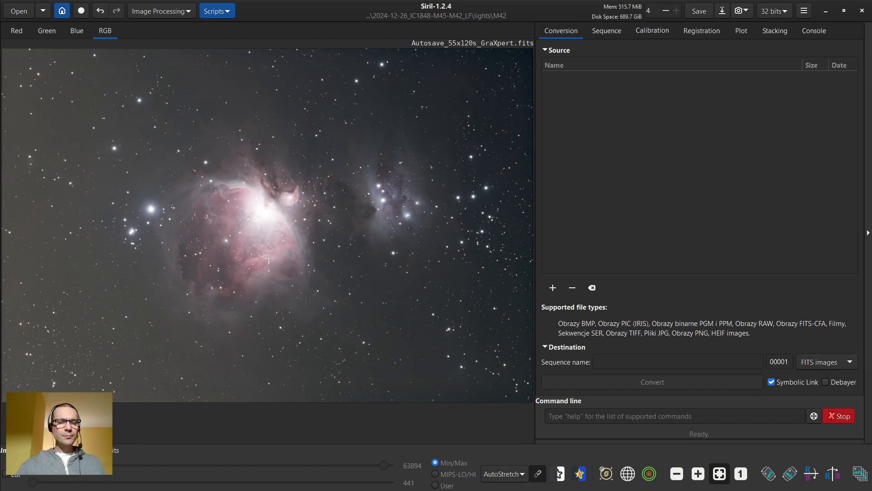
Examine the nebula detail and stars beside the bright core of the color-calibrated 120-second stack up close
scroll(247, 238, "up", 3)
scroll(246, 238, "up", 2)
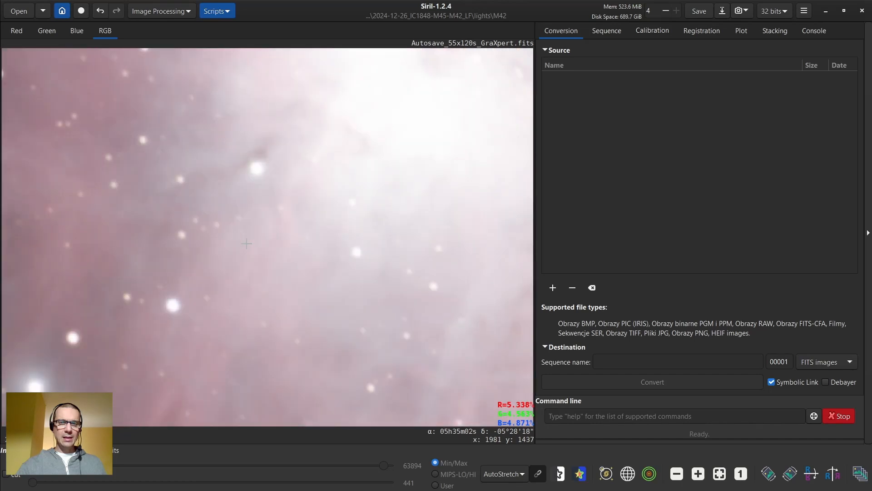
scroll(247, 244, "up", 1)
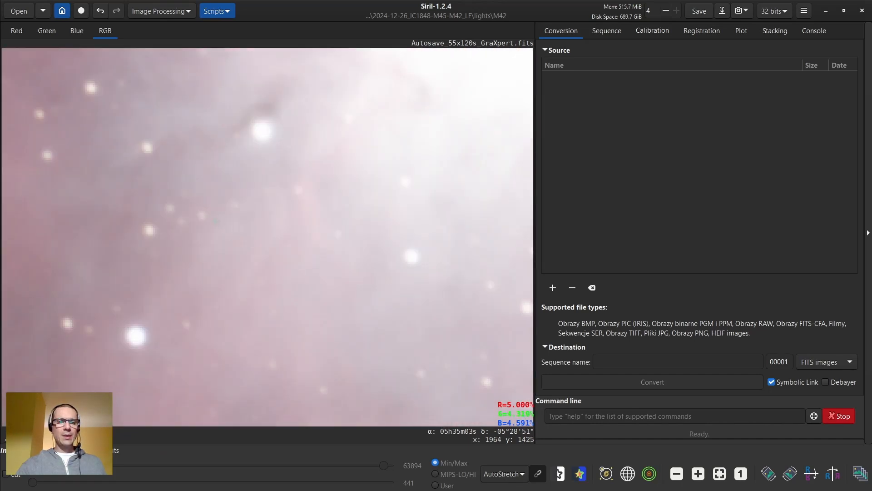
left_click_drag(214, 220, 307, 319)
left_click(206, 237)
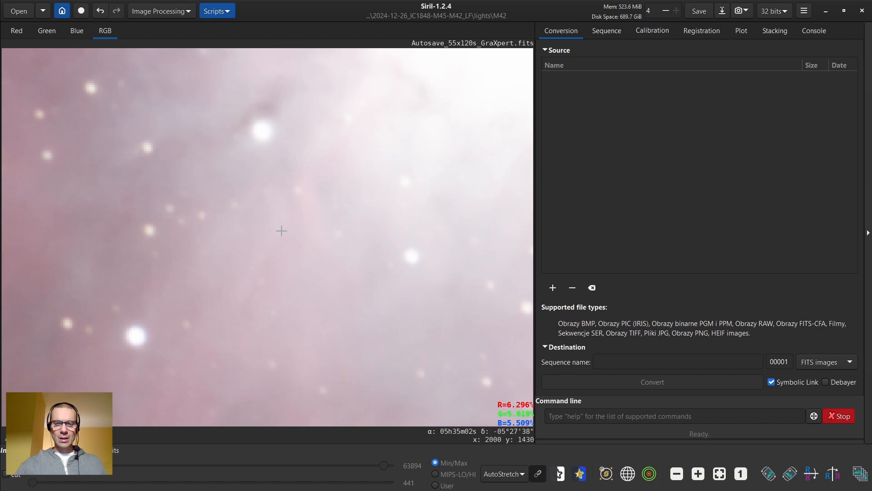
Select a 50 × 50 px nebula area beside the bright core and set the display mode to Linear
left_click_drag(281, 230, 378, 320)
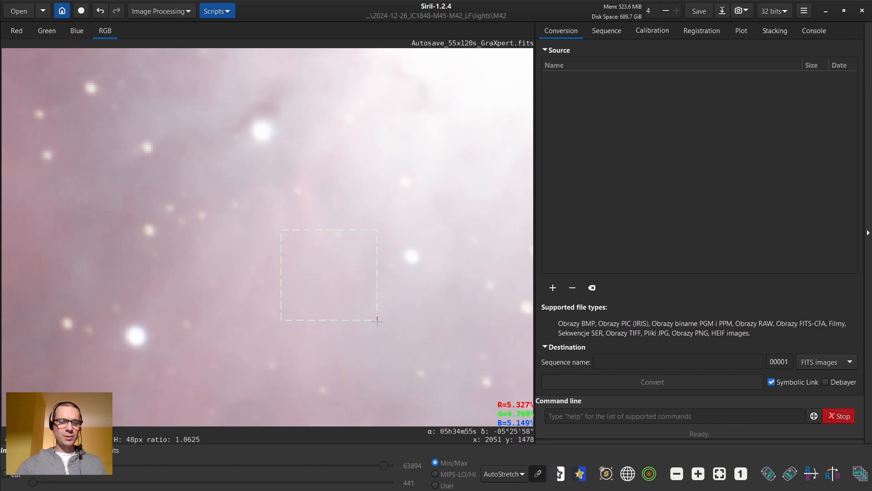
left_click_drag(377, 321, 377, 324)
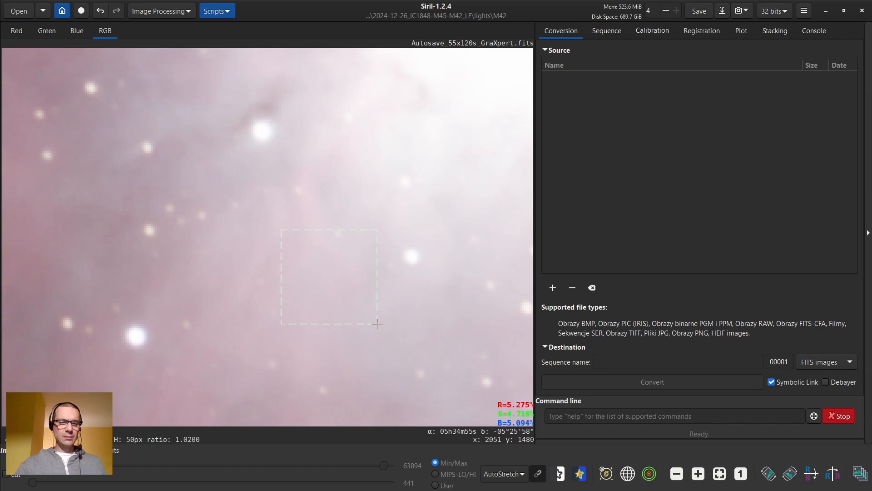
left_click_drag(377, 324, 376, 324)
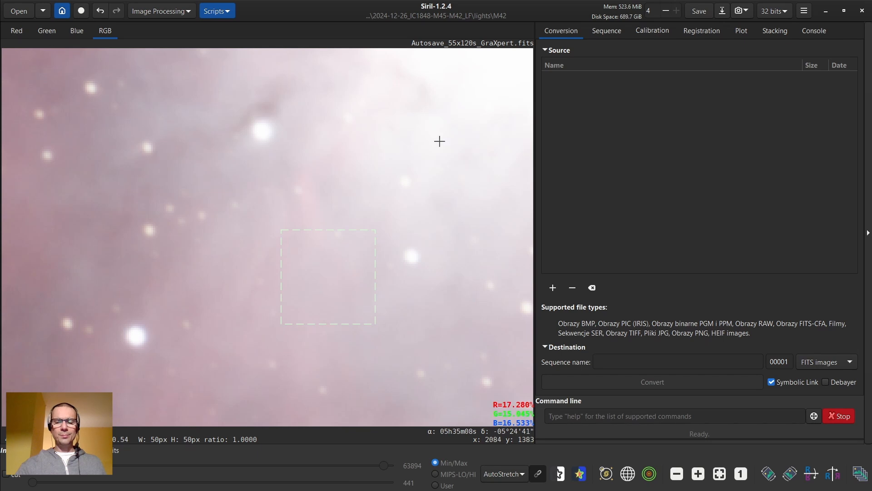
left_click(519, 475)
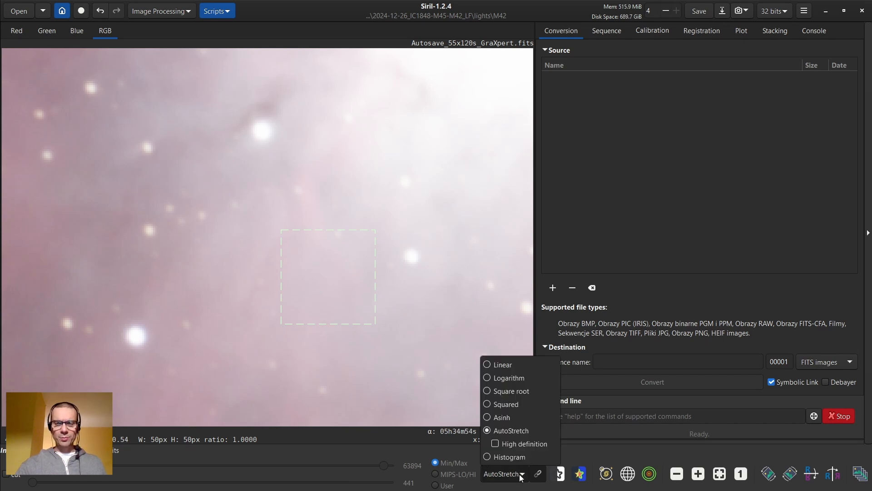
left_click(489, 364)
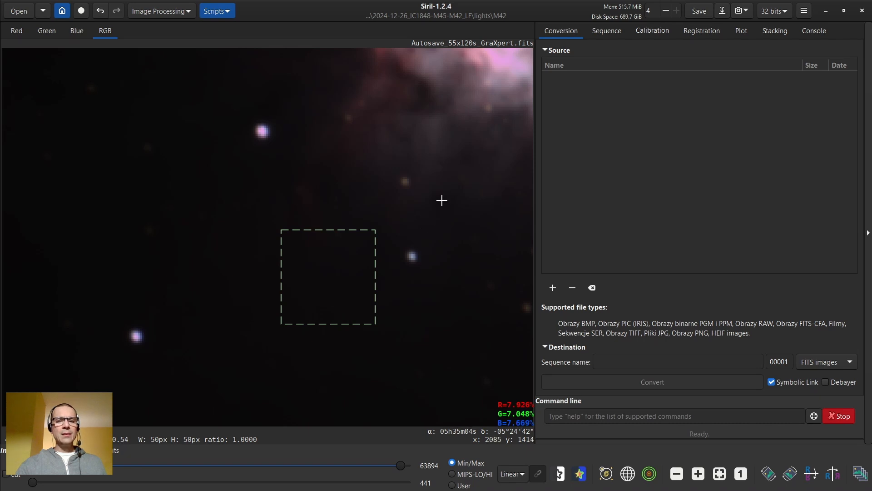
Show the statistics of the selected area and place their window clear of the nebula
scroll(430, 192, "down", 3)
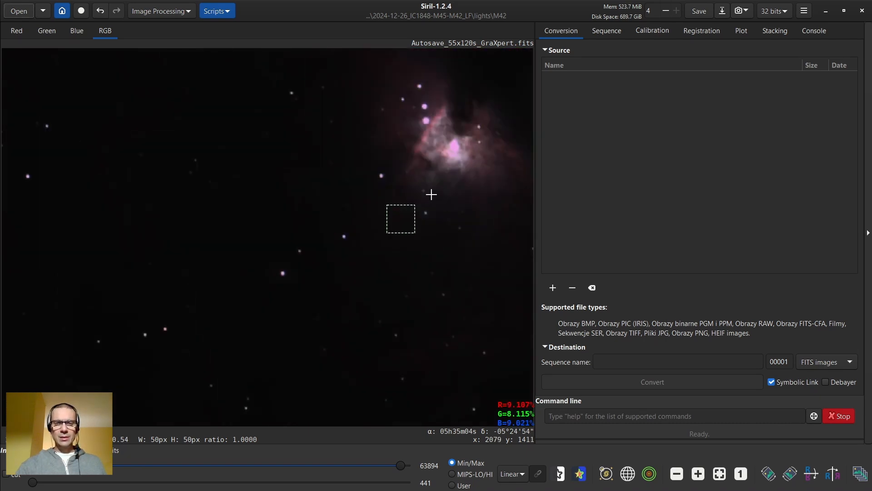
left_click_drag(309, 234, 222, 261)
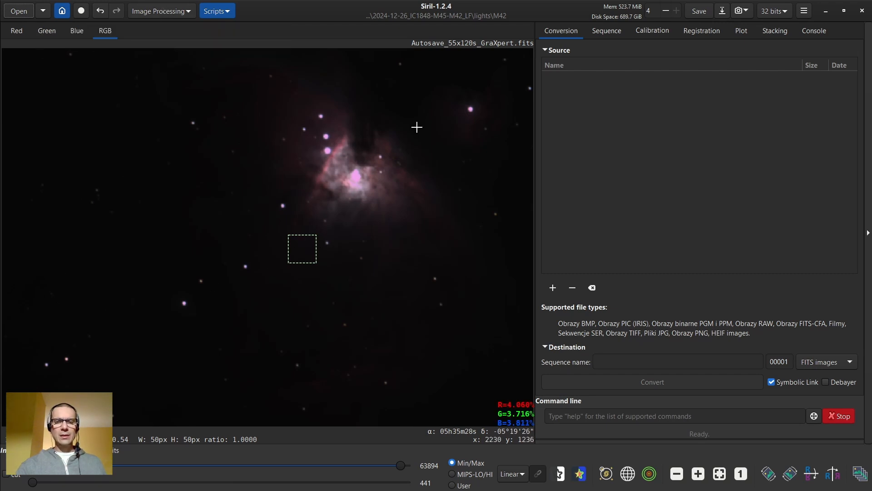
right_click(385, 161)
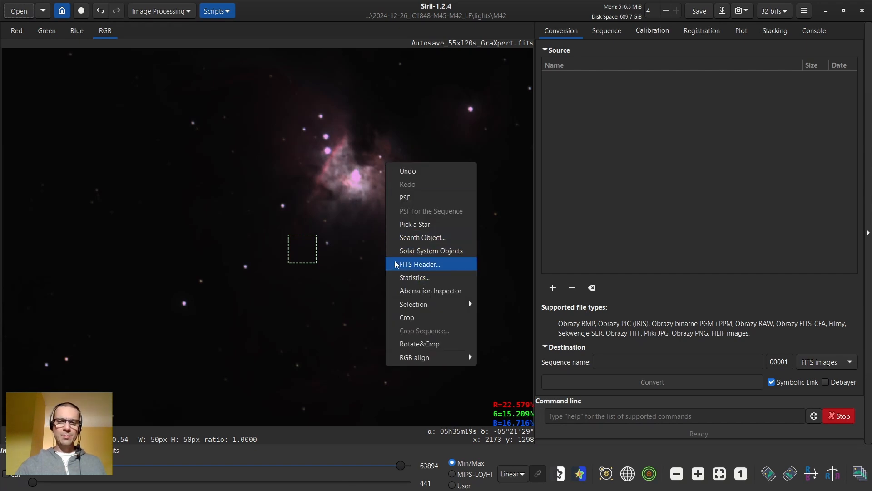
left_click(416, 278)
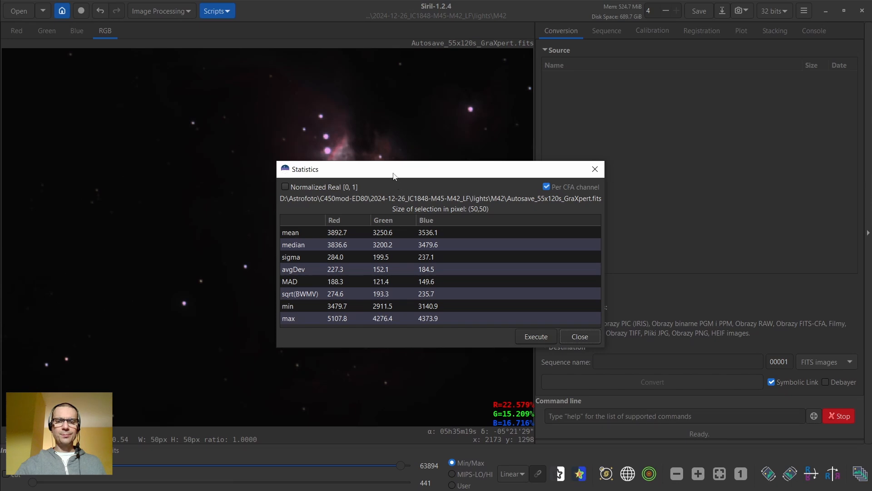
left_click_drag(393, 175, 536, 125)
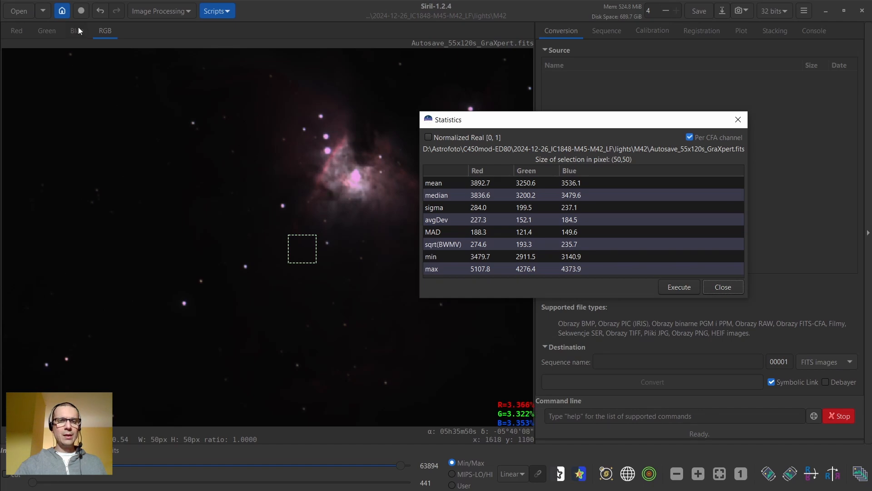
Preview a histogram transformation with midtones 0.0816327 and shadows 0.0229592, and recompute the selection's statistics
left_click(154, 10)
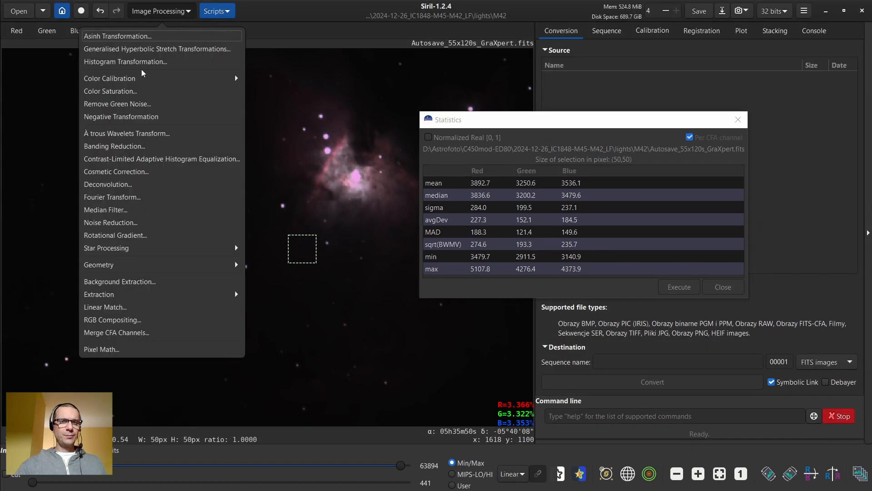
left_click(142, 68)
left_click(374, 159)
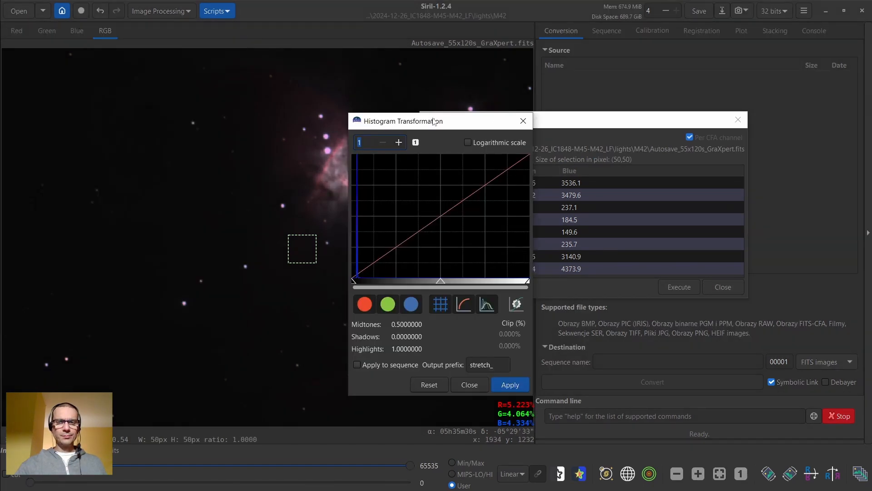
left_click_drag(377, 121, 87, 101)
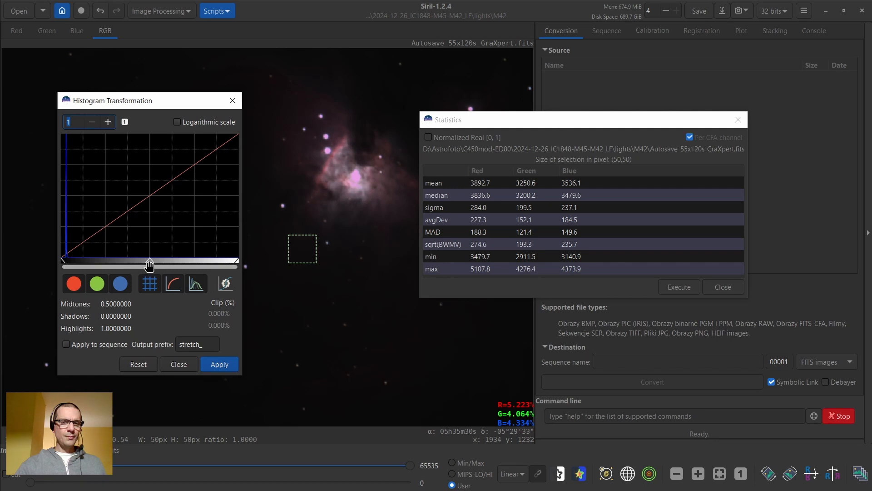
left_click_drag(150, 261, 66, 268)
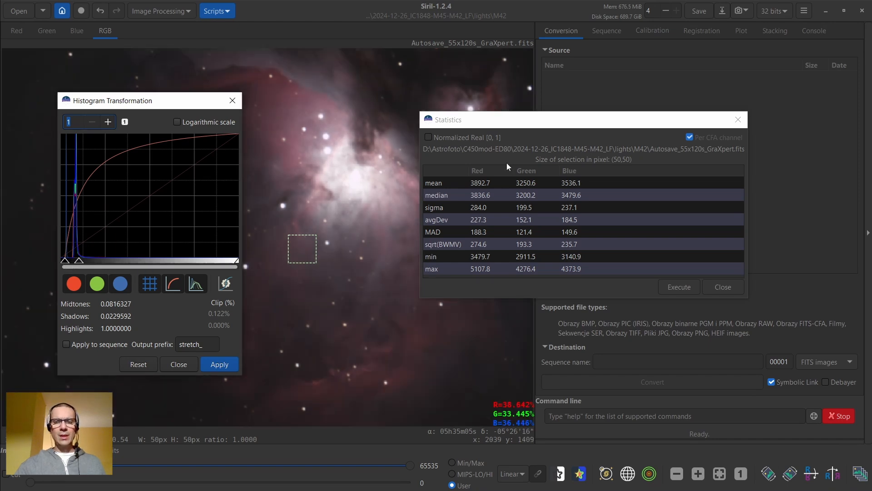
left_click(567, 130)
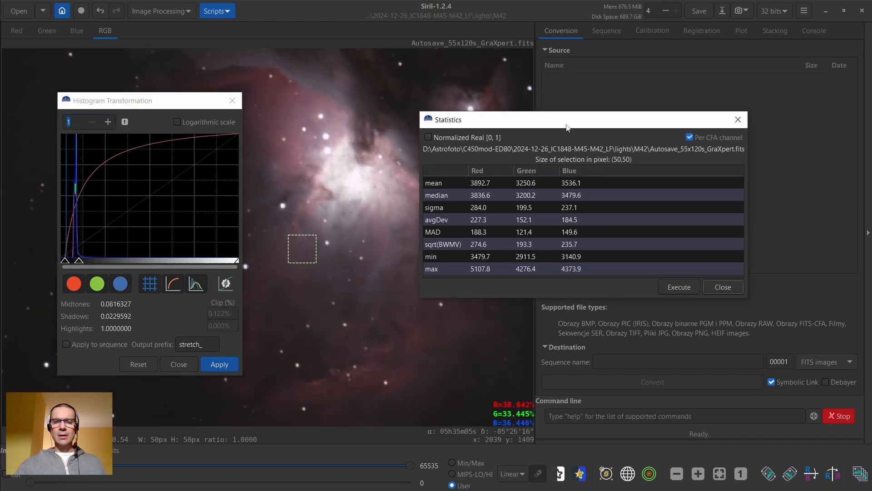
left_click(679, 287)
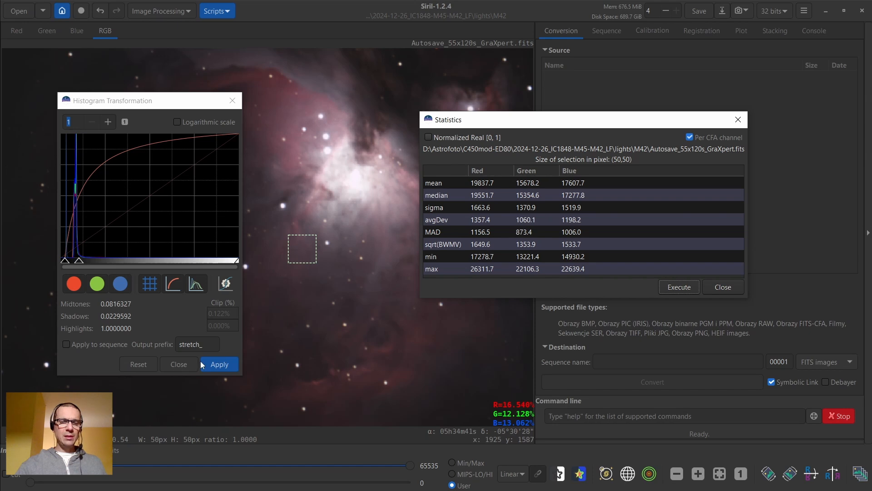
Apply the histogram stretch with midtones 0.0861619, and close both windows after recomputing the selection's statistics
left_click_drag(79, 263, 81, 262)
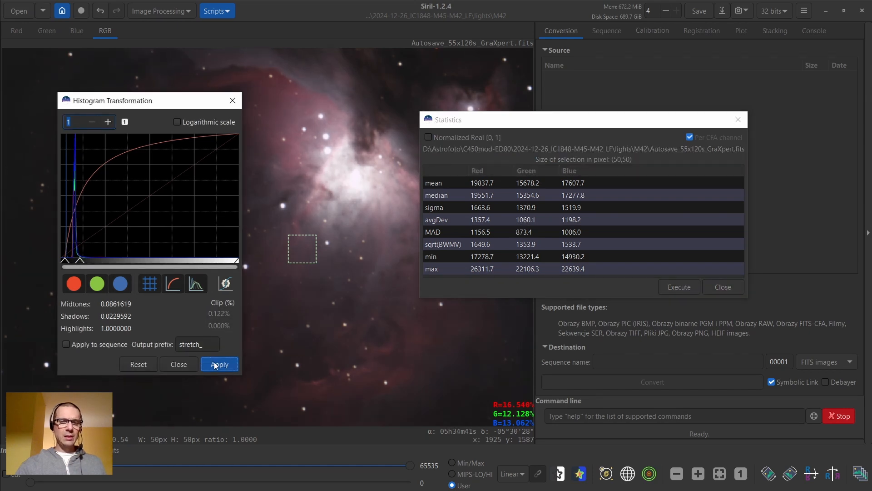
left_click(214, 363)
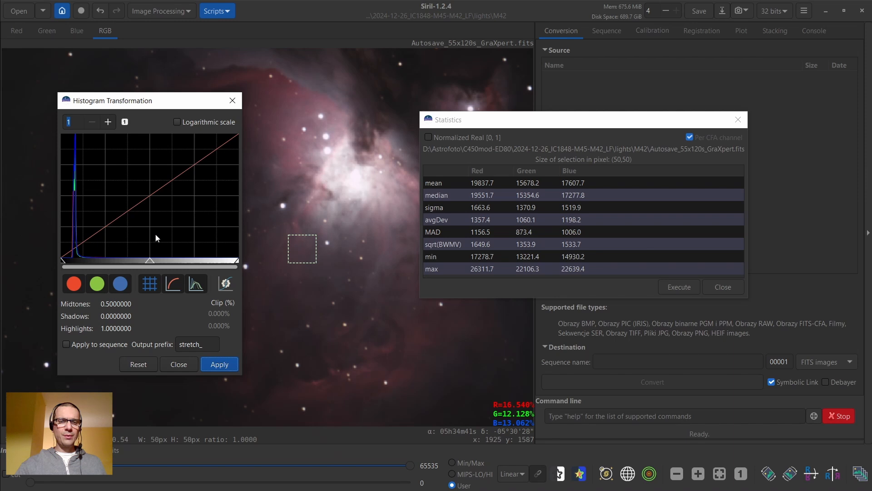
left_click(679, 287)
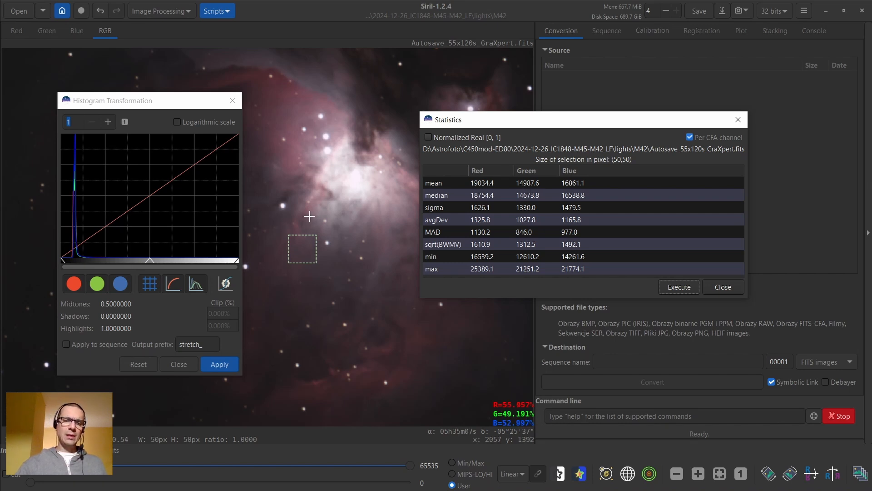
left_click(185, 360)
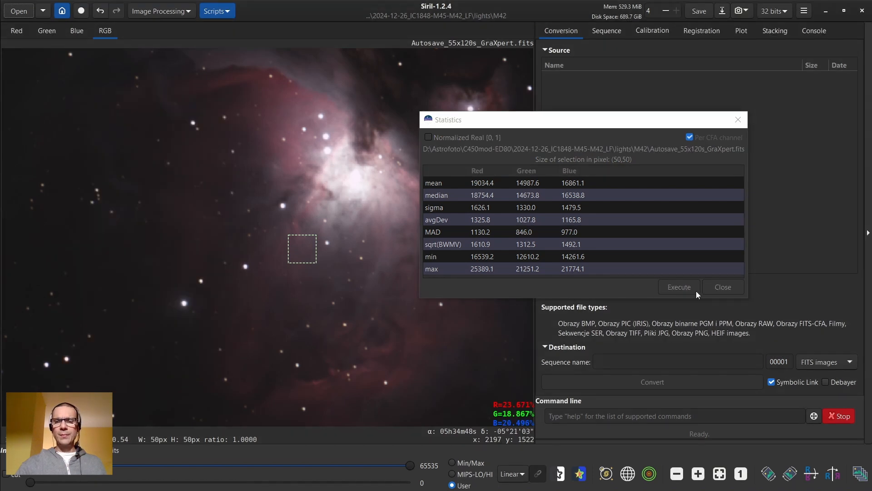
left_click(720, 285)
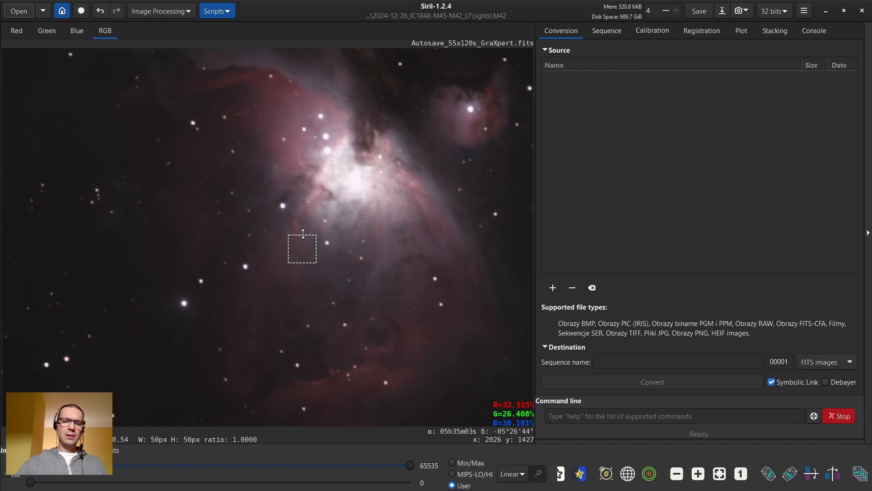
Save the stretched 120-second stack in TIFF format as Autosave_55x120s_GraXpert-stretch-15000.tif in the M42 folder
scroll(303, 229, "down", 3)
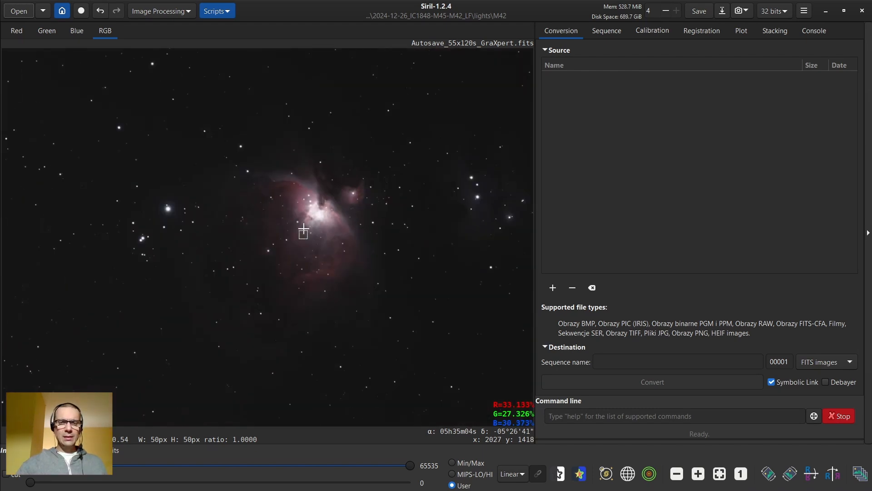
scroll(316, 222, "down", 2)
scroll(330, 220, "up", 2)
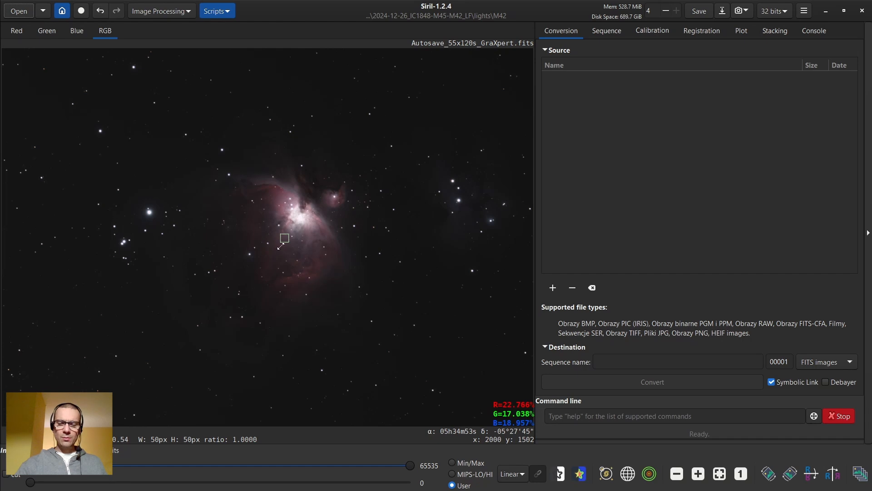
scroll(280, 246, "up", 3)
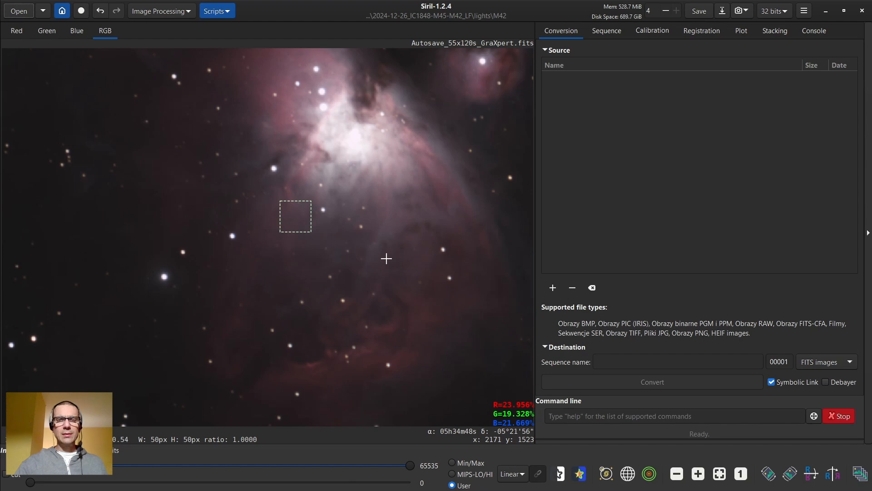
left_click(722, 13)
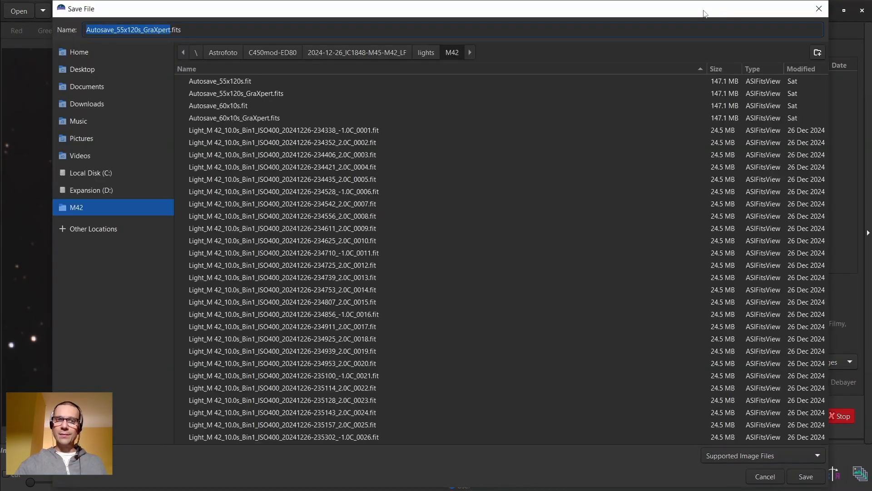
left_click(778, 459)
left_click(752, 429)
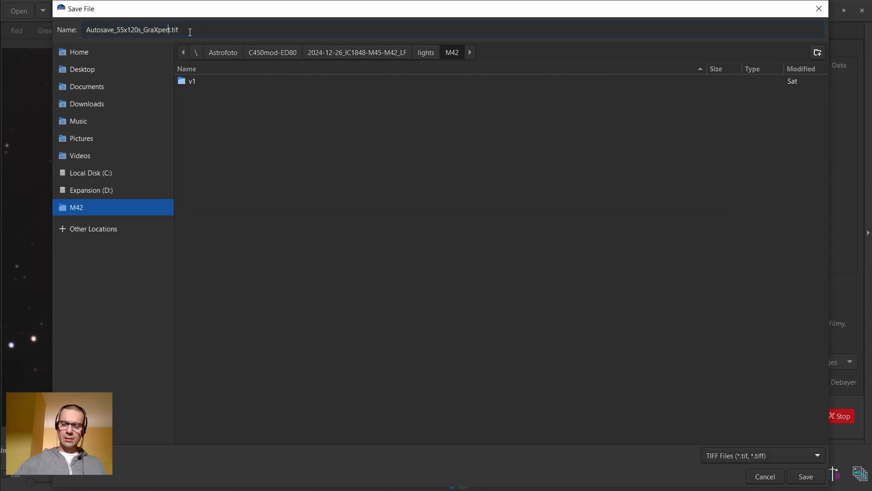
type("-stretch")
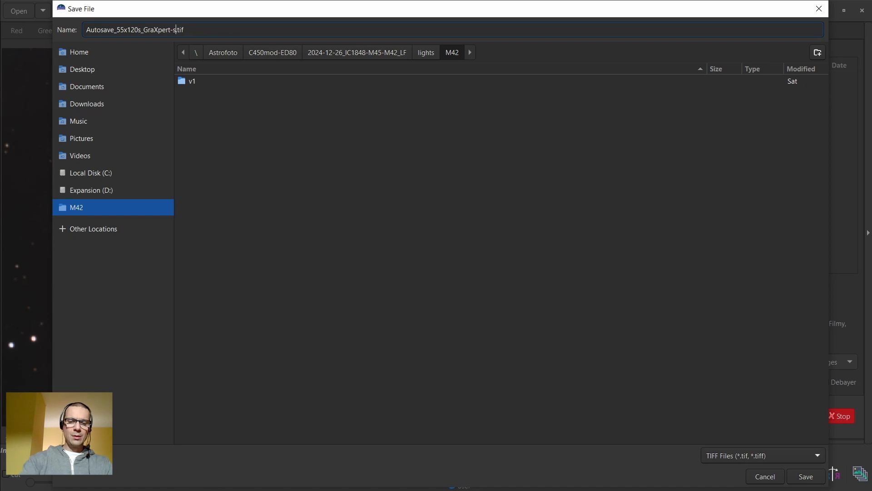
type("-15000")
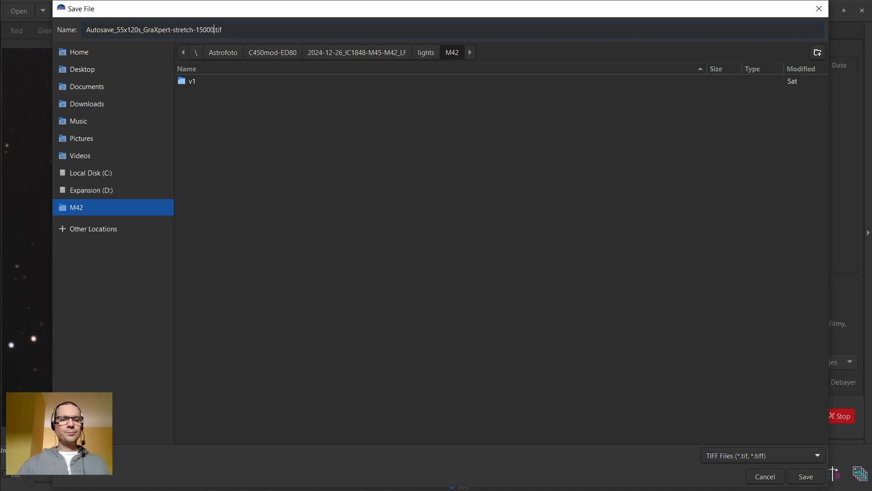
left_click(805, 476)
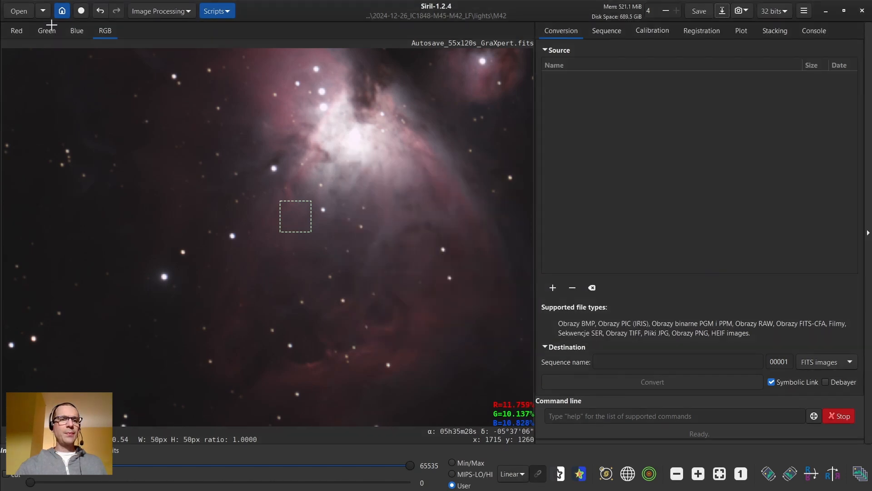
Open Autosave_60x10s_GraXpert.fits and set the display mode to AutoStretch
left_click(17, 12)
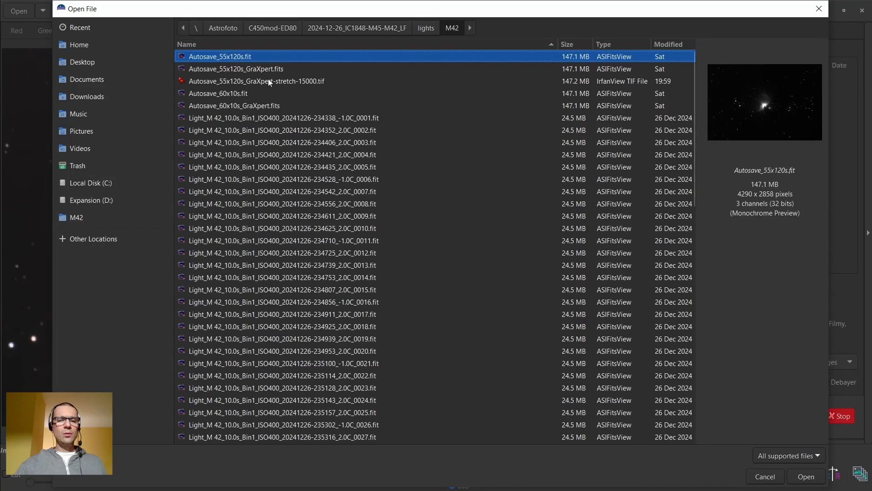
left_click(257, 104)
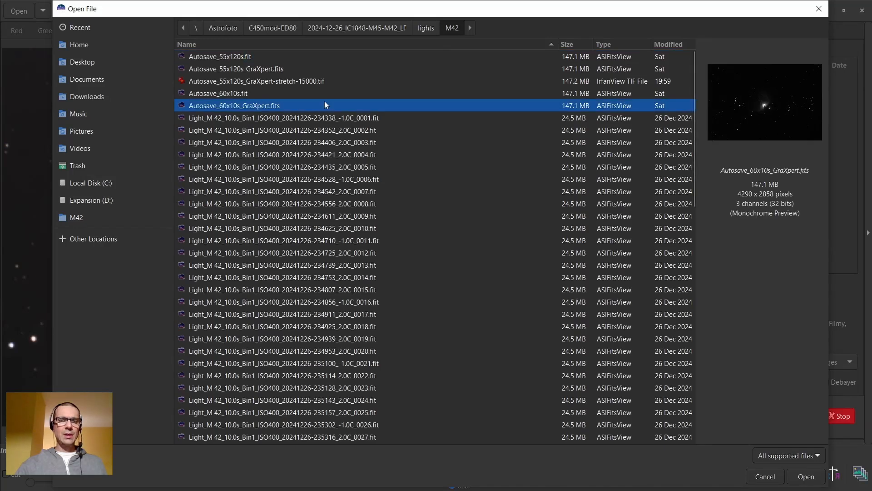
left_click(805, 477)
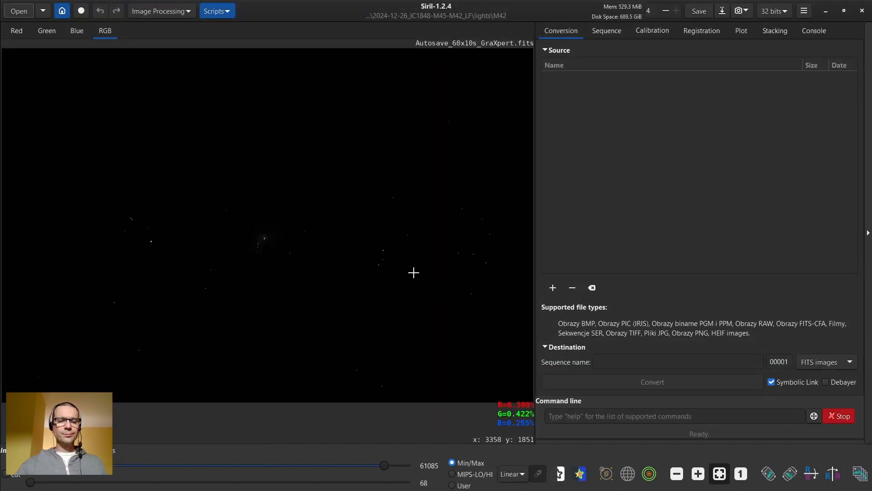
left_click(513, 474)
left_click(502, 433)
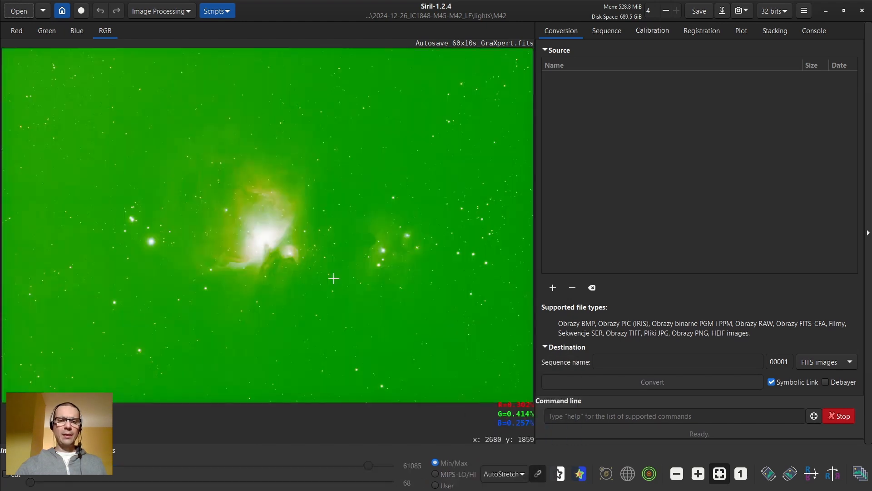
Run Photometric Color Calibration on the 10-second stack with the SIMBAD M 42 entry and existing focal length and pixel size, and close its dialog
left_click(149, 9)
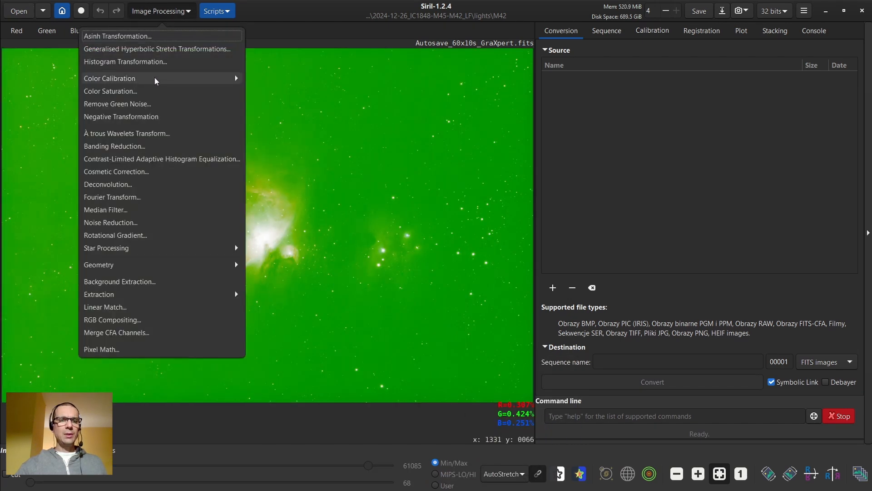
left_click(154, 76)
left_click(132, 65)
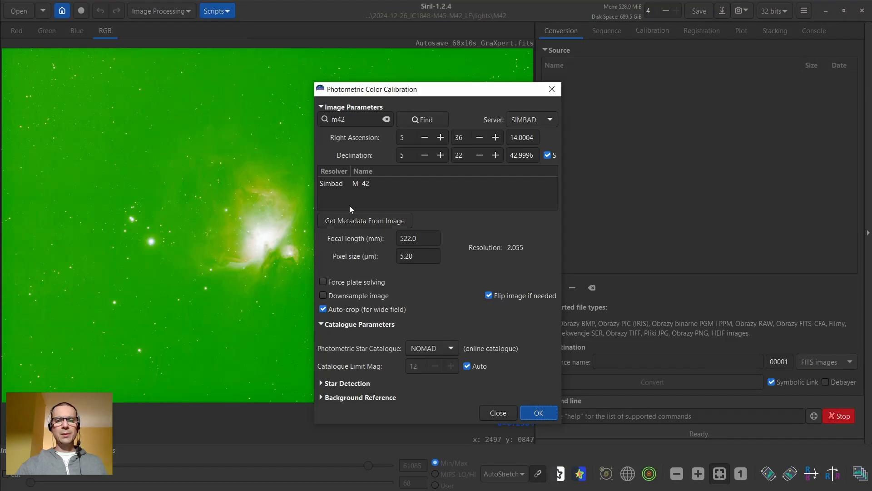
left_click(366, 189)
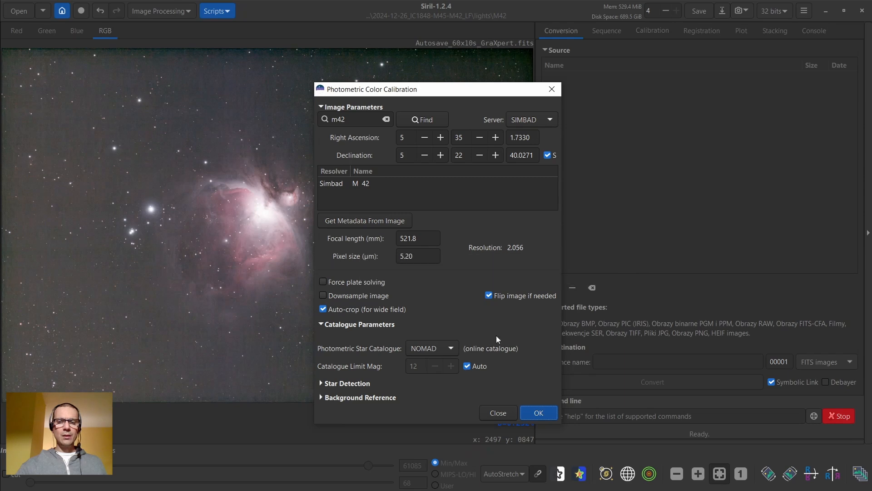
left_click(498, 413)
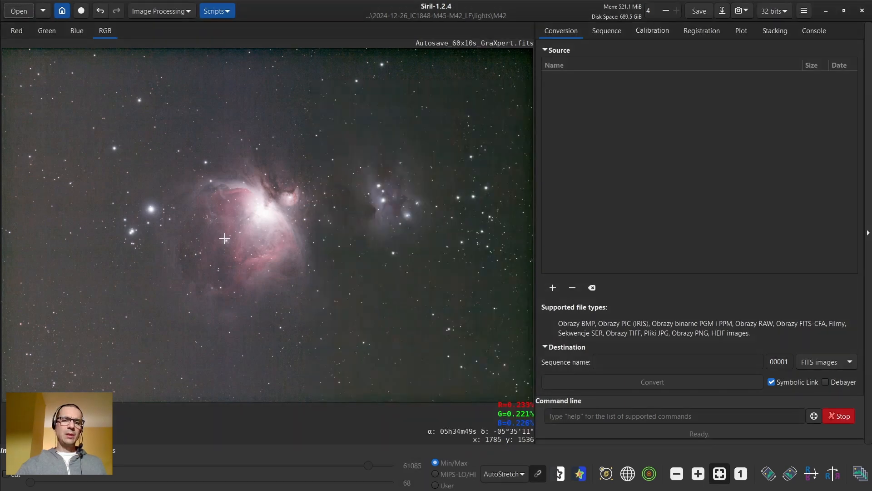
scroll(227, 236, "up", 3)
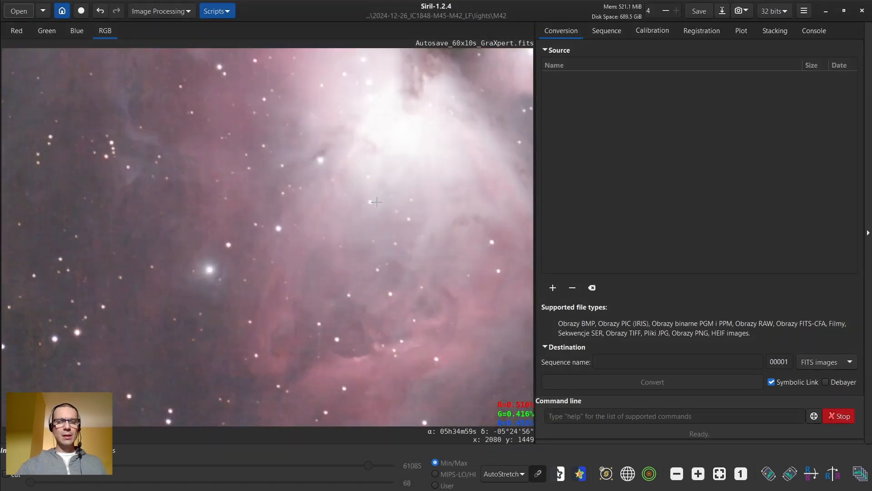
Select a 50 × 50 px square in the star-free nebula area beside the bright core
scroll(372, 186, "up", 2)
scroll(372, 186, "up", 1)
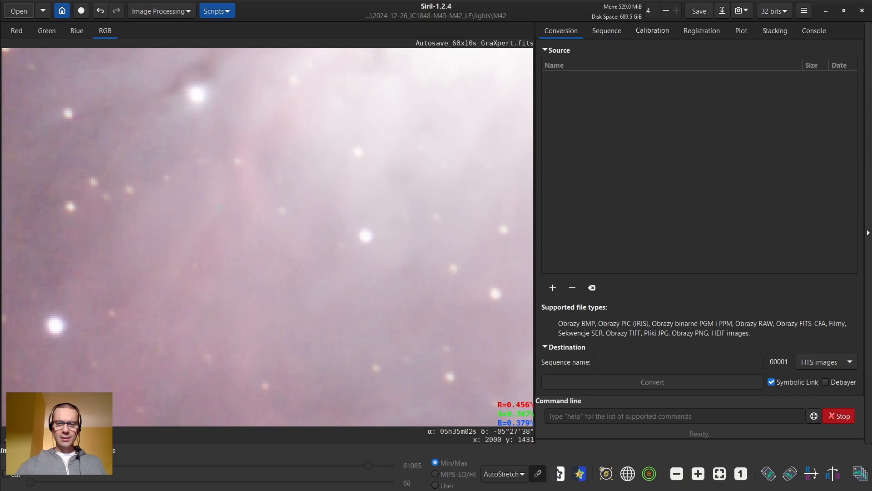
left_click_drag(218, 205, 324, 313)
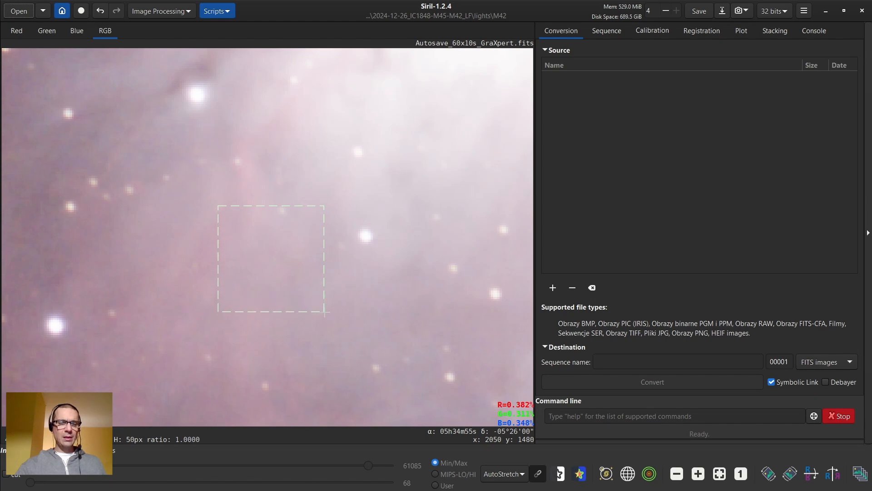
left_click_drag(324, 312, 324, 313)
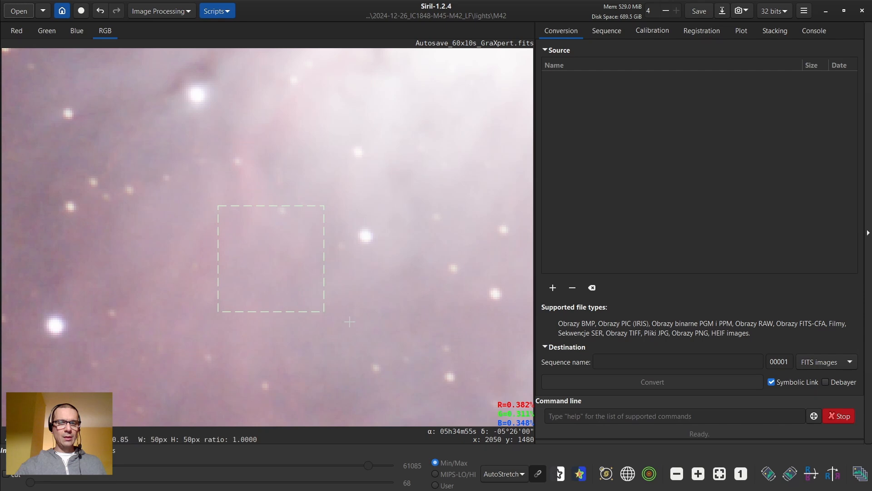
Switch the preview to Linear display and show the selected area's statistics, keeping the statistics window clear of the selection
left_click(522, 475)
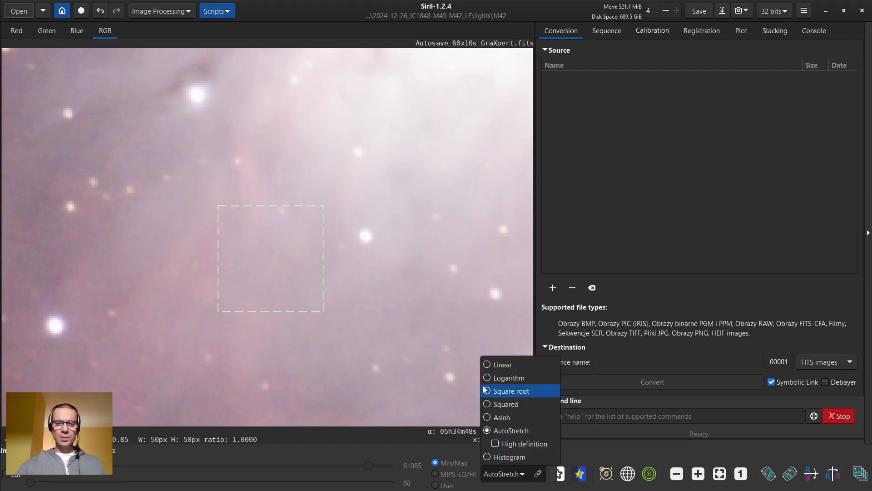
left_click(500, 364)
right_click(376, 144)
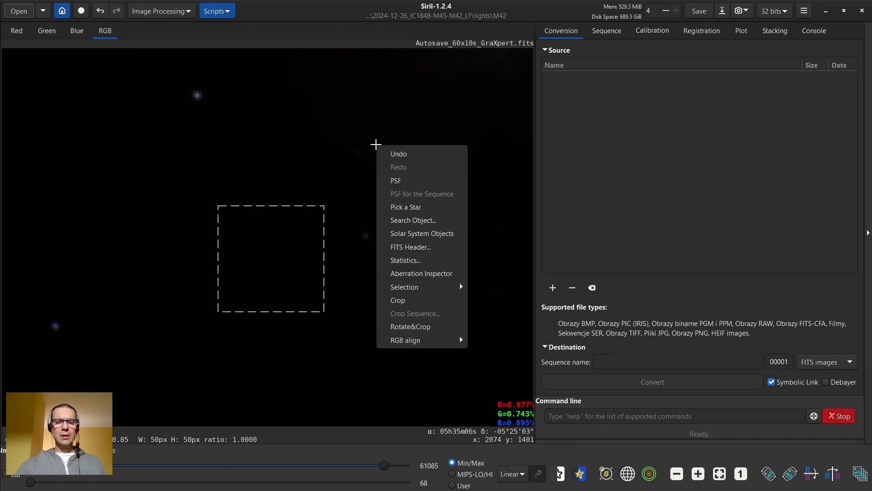
left_click(404, 260)
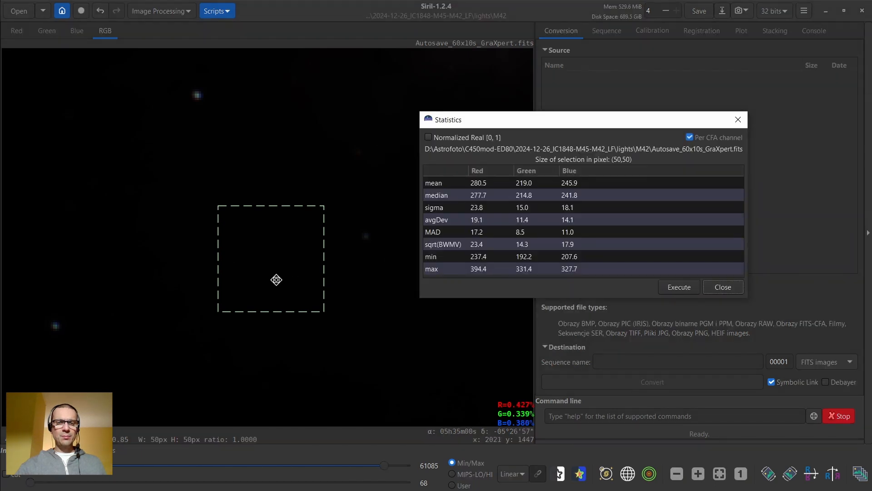
left_click_drag(544, 126, 638, 95)
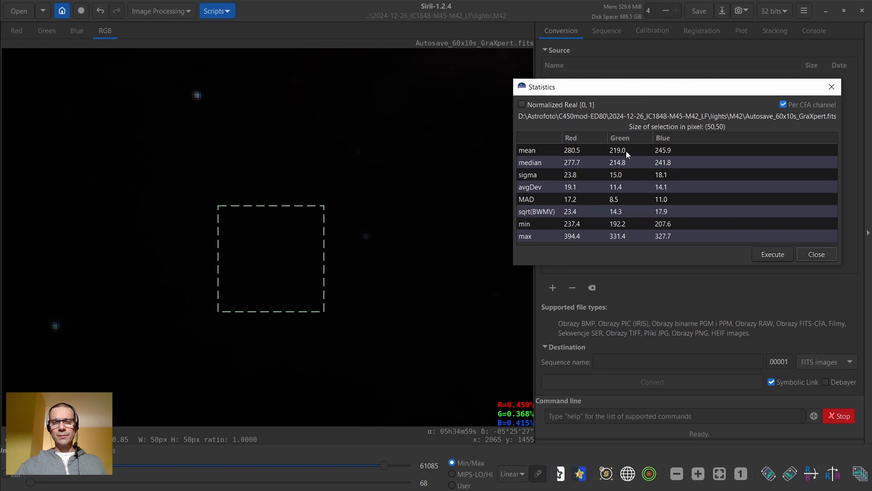
Apply a first Histogram Transformation stretch with midtones at about 0.038
left_click(160, 11)
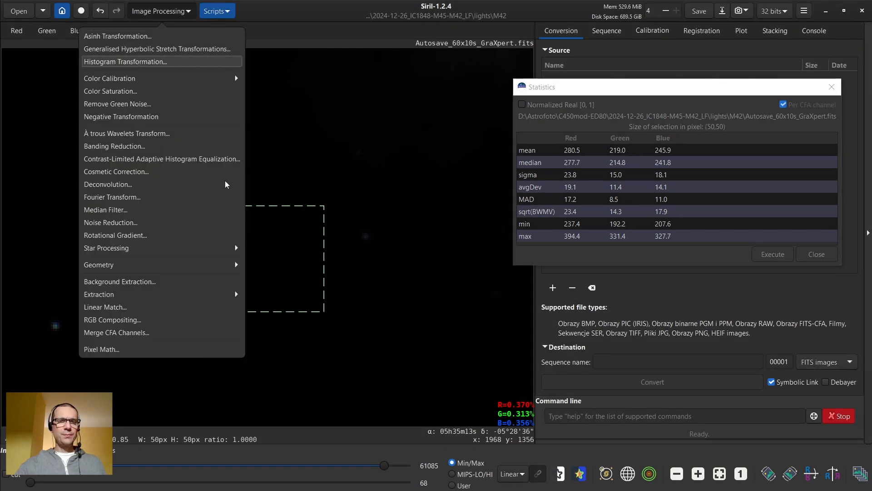
left_click(143, 61)
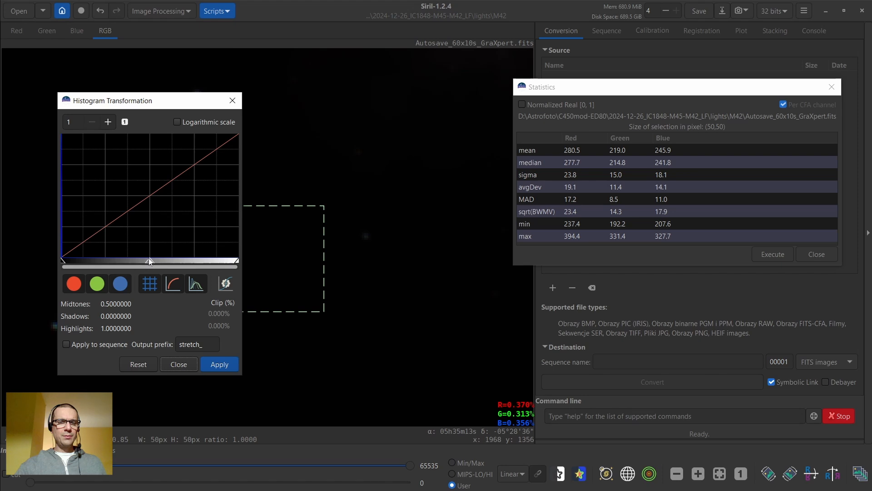
left_click_drag(151, 263, 68, 269)
left_click(217, 366)
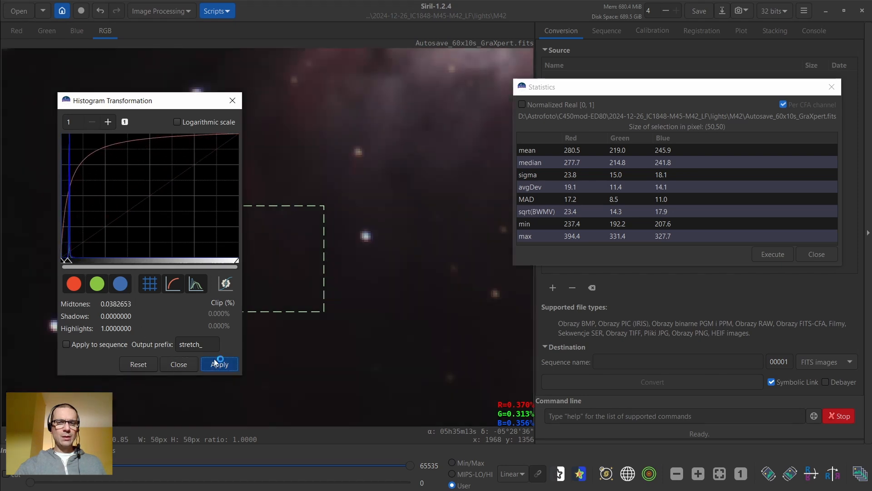
Apply a second histogram stretch with midtones about 0.224 and shadows about 0.031, and recalculate the selection's statistics
left_click_drag(147, 267, 66, 266)
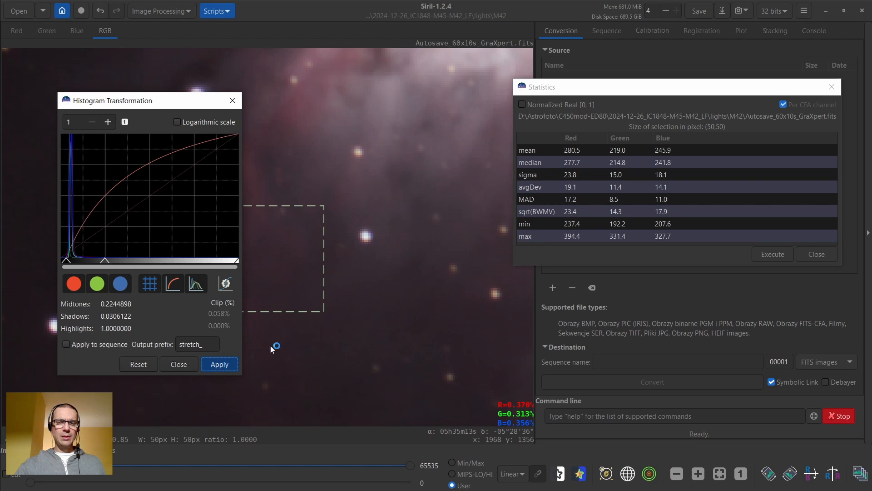
left_click(633, 85)
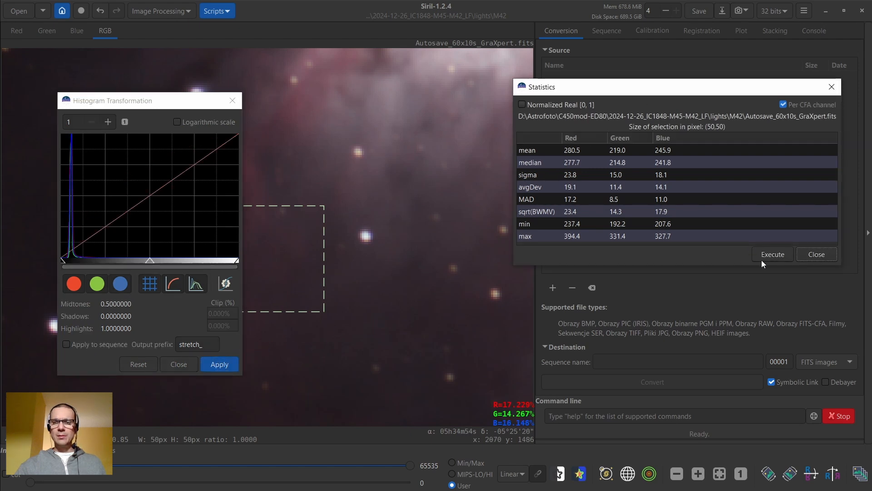
left_click(773, 255)
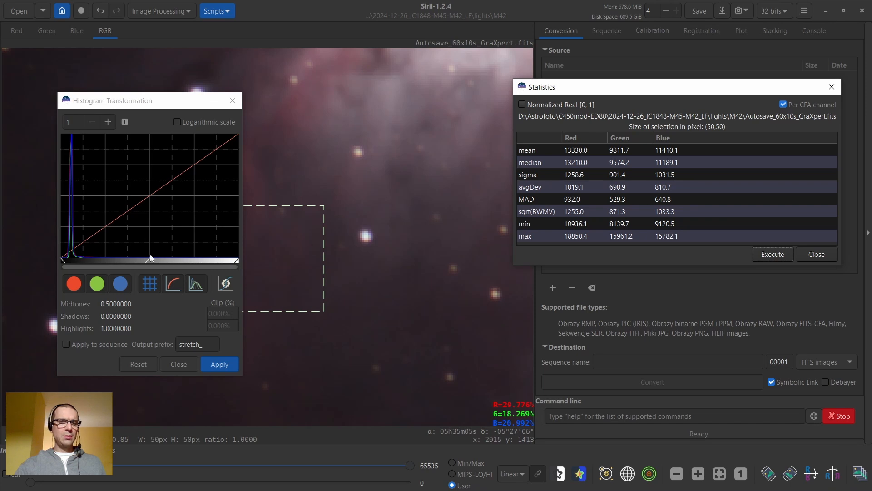
Apply a third histogram stretch with midtones about 0.314 and shadows about 0.010, and recalculate the selection's statistics
left_click_drag(151, 261, 117, 261)
left_click_drag(62, 263, 64, 264)
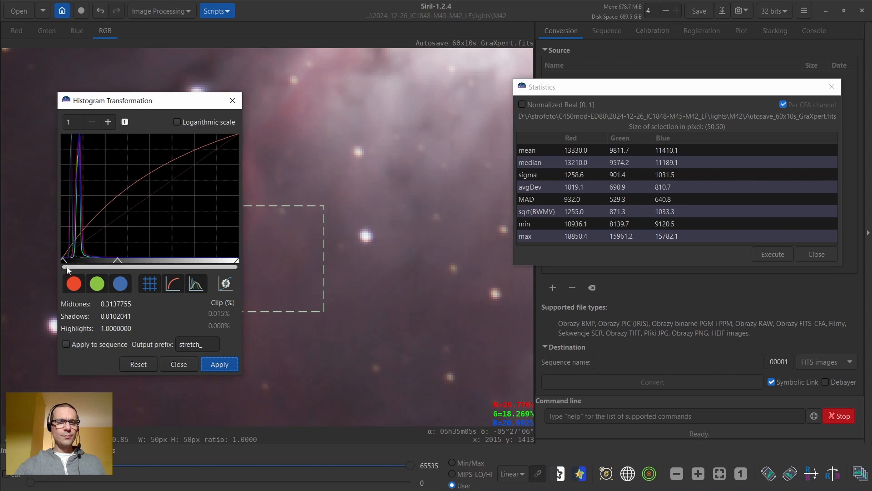
left_click(214, 364)
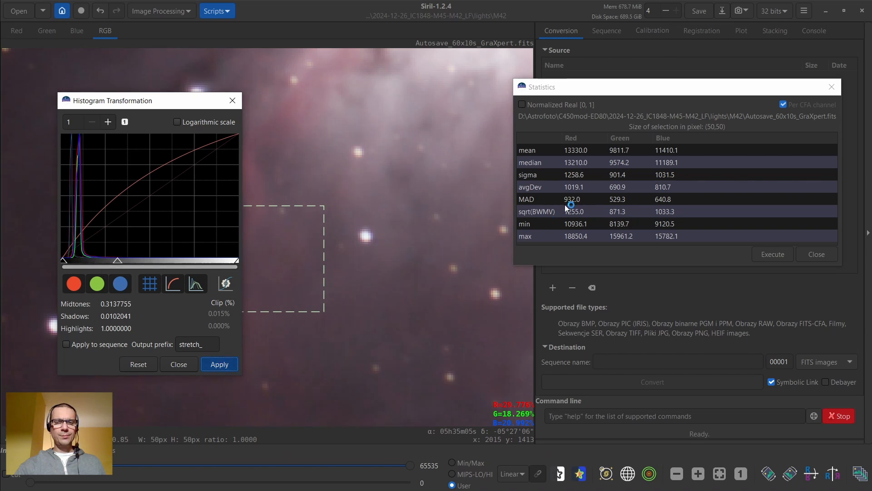
left_click(774, 254)
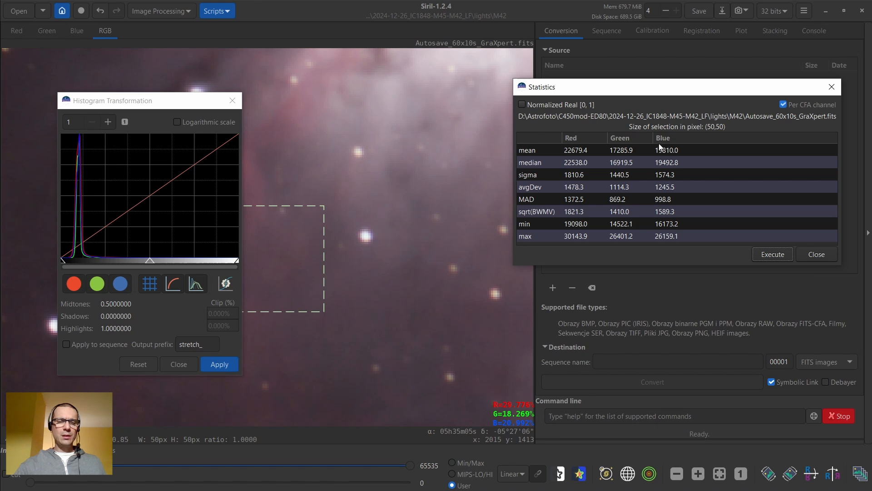
Try histogram midtones of about 0.538 and 0.551, recalculating the selection's statistics after each setting
left_click_drag(148, 264, 158, 268)
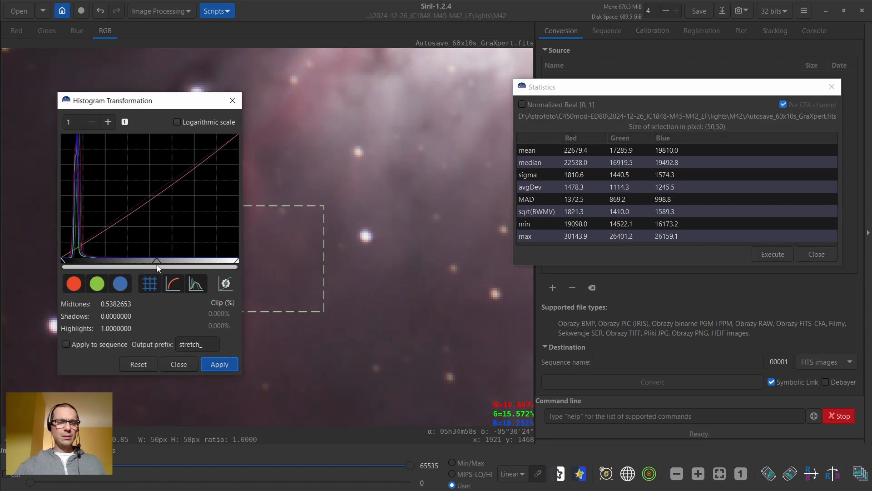
left_click(767, 256)
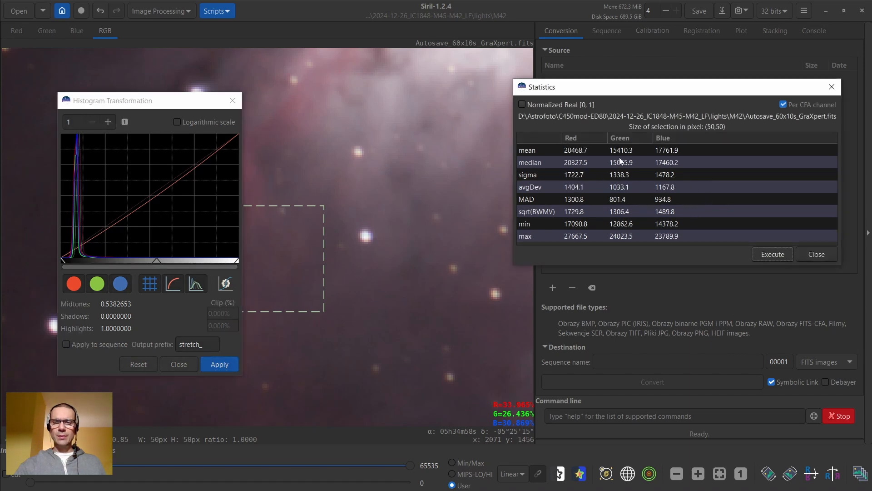
left_click_drag(152, 269, 158, 266)
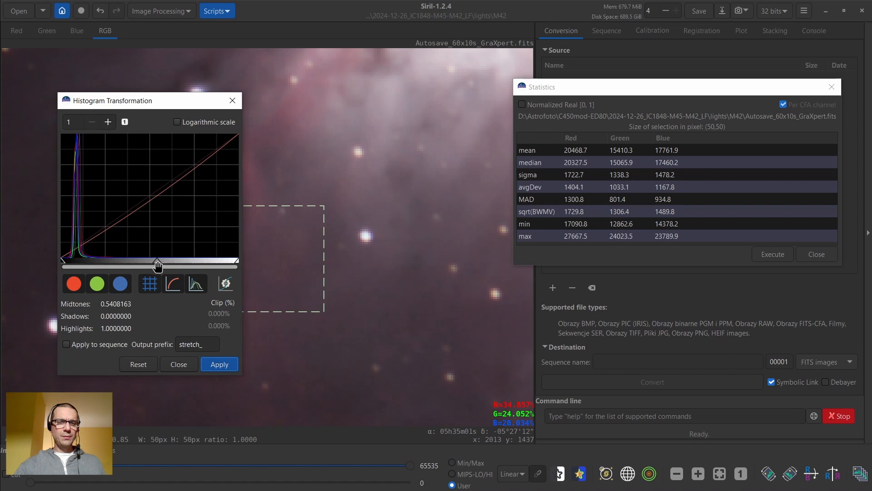
left_click_drag(158, 264, 160, 262)
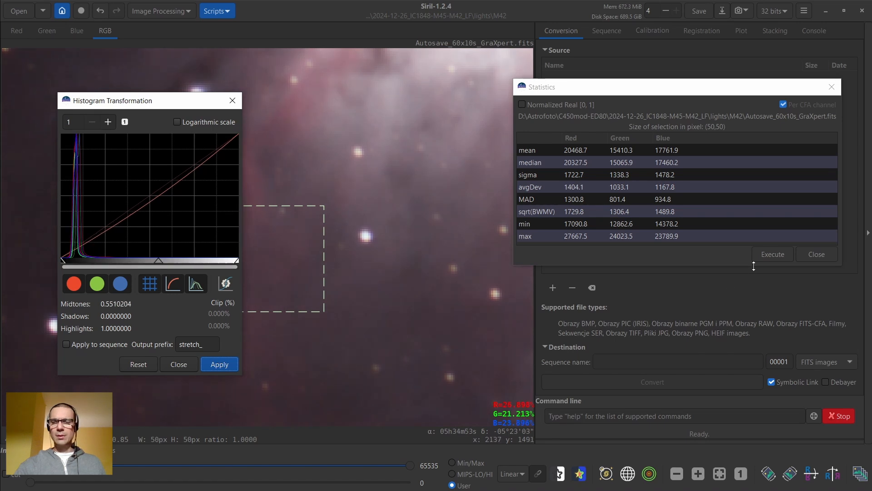
left_click(762, 255)
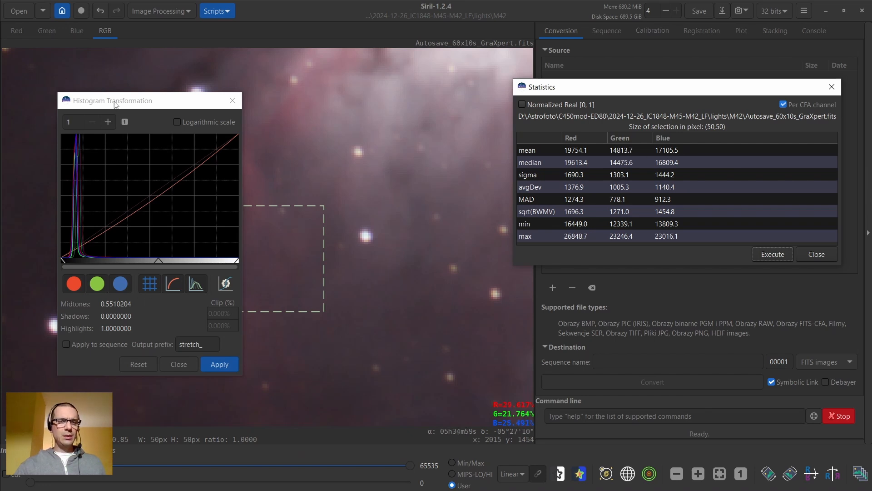
Fine-tune the midtones to about 0.547 with the histogram magnified to 3, check the statistics, apply the stretch and close both dialogs
left_click(111, 121)
left_click(110, 120)
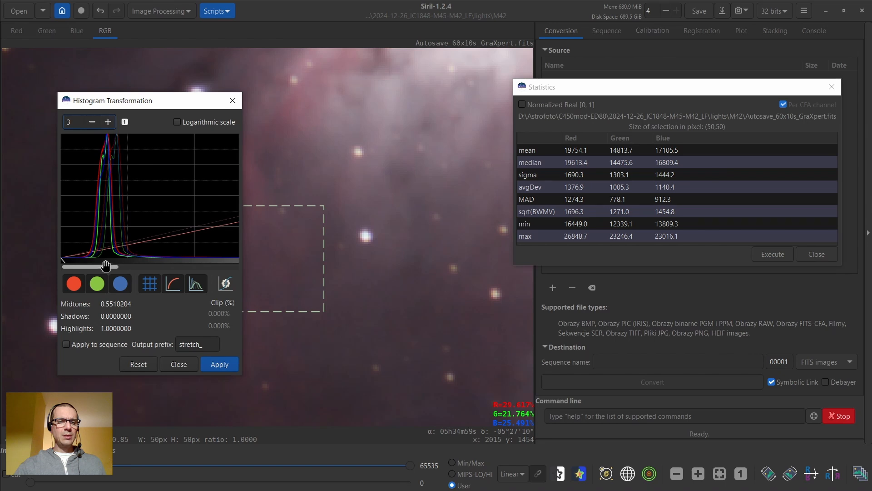
left_click_drag(101, 269, 149, 271)
left_click(666, 140)
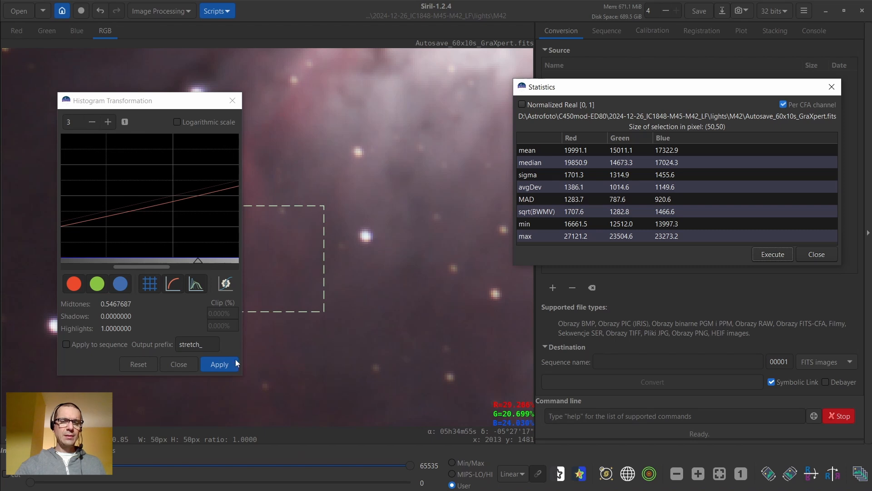
left_click(220, 366)
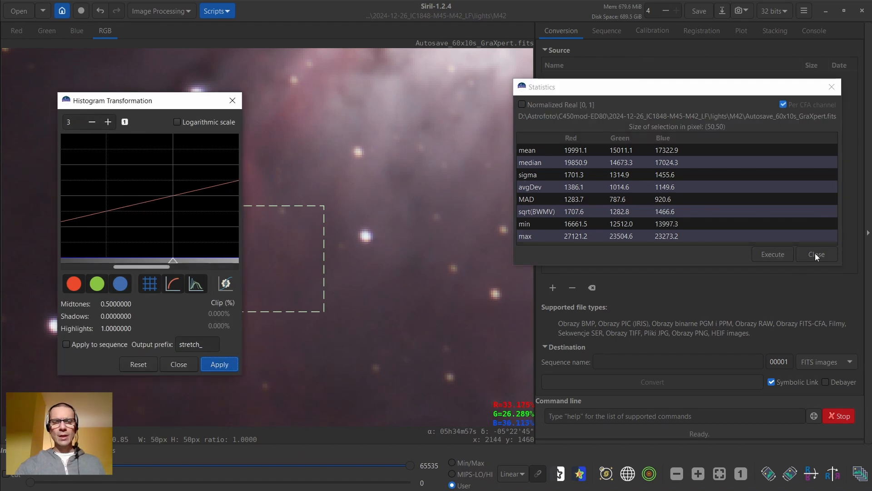
left_click(178, 364)
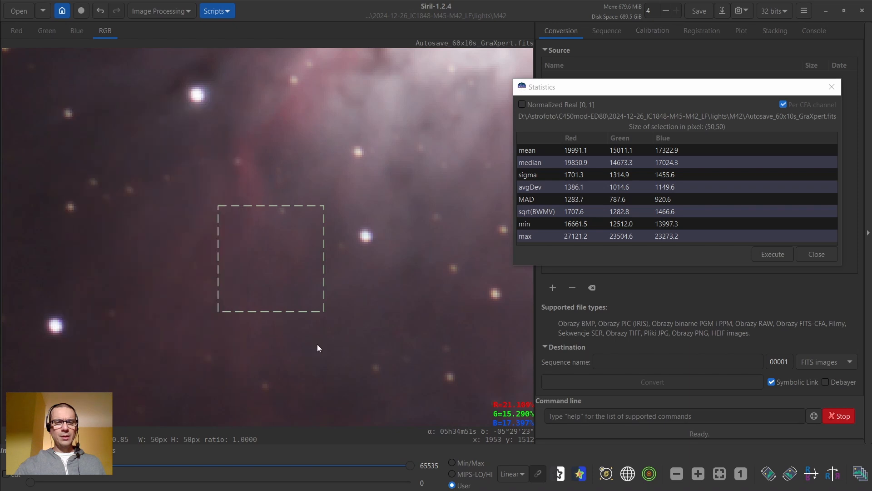
left_click(817, 256)
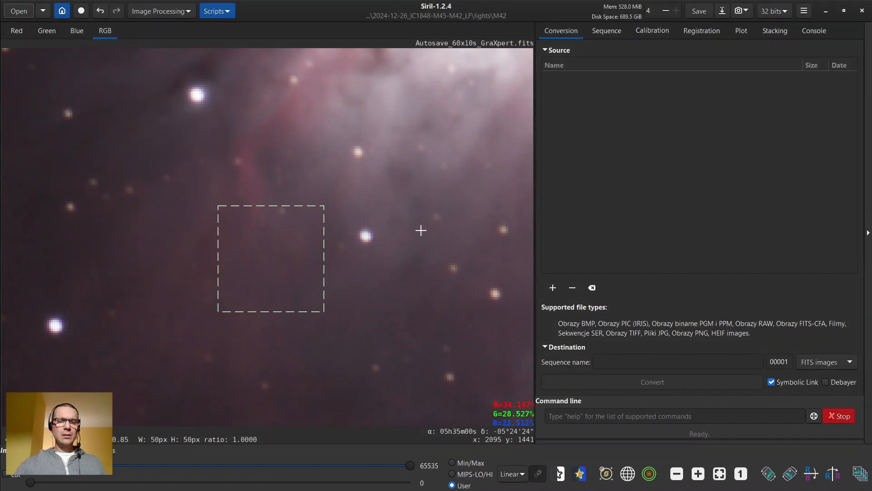
Save the stretched image as the TIFF file Autosave_60x10s_GraXpert-stretch-15000.tif with 32-bit floating point samples and no compression
scroll(422, 232, "down", 3)
scroll(426, 240, "down", 3)
scroll(462, 209, "up", 4)
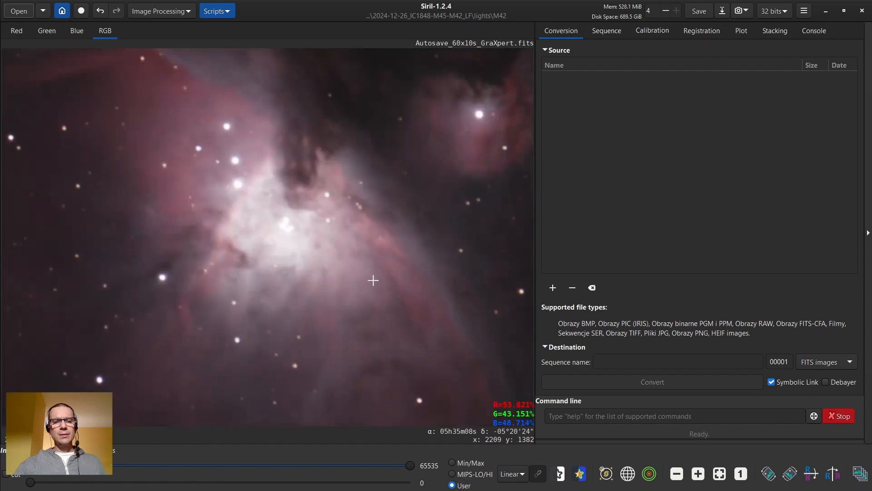
left_click(722, 11)
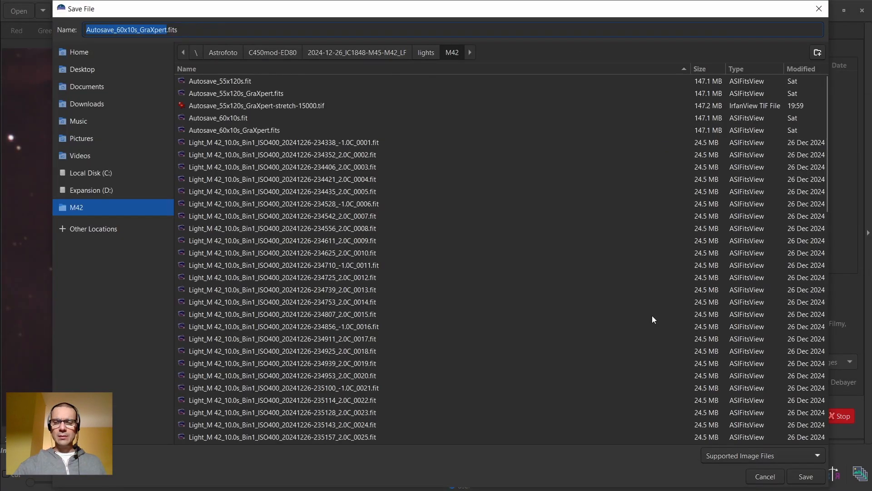
left_click(756, 456)
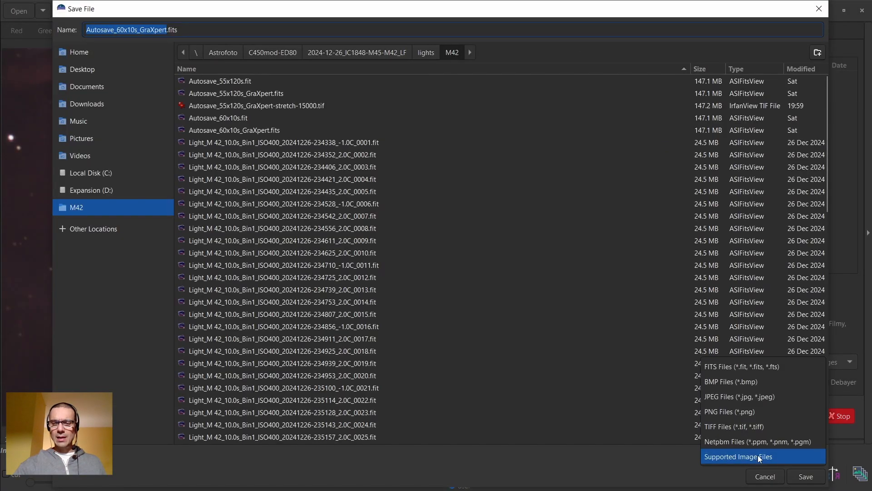
left_click(732, 422)
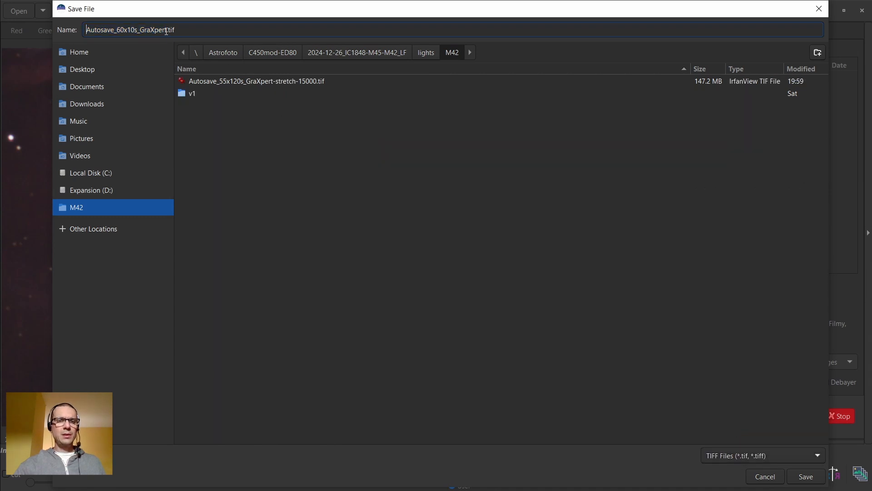
type("-stretch")
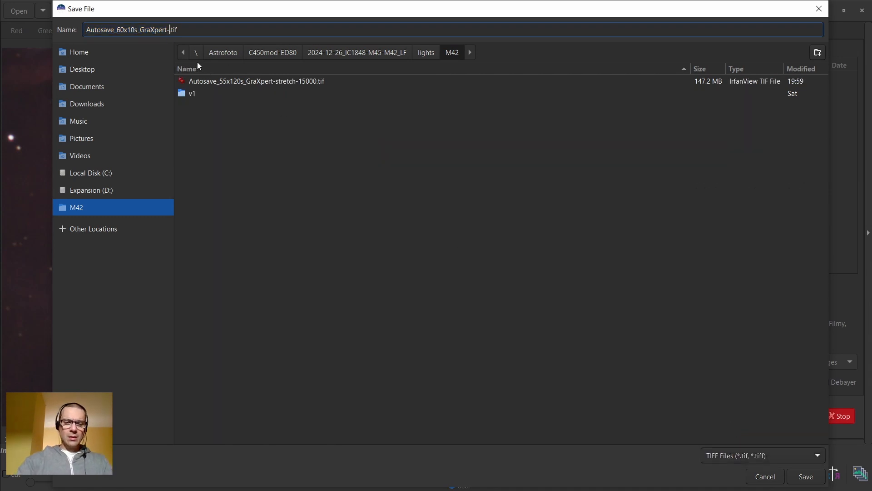
type("-15000")
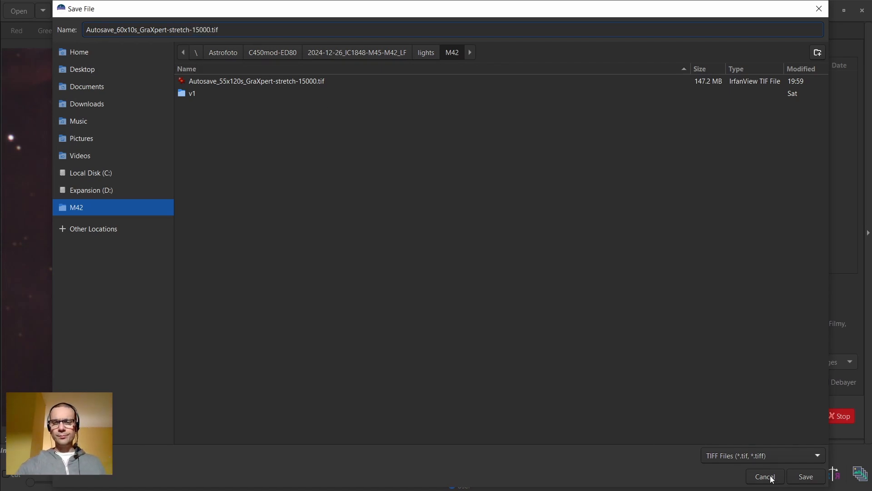
left_click(807, 477)
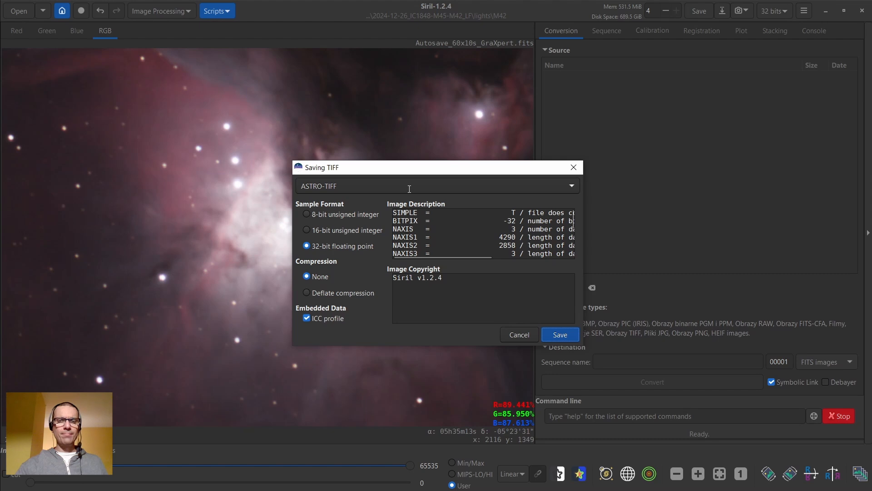
key("Return")
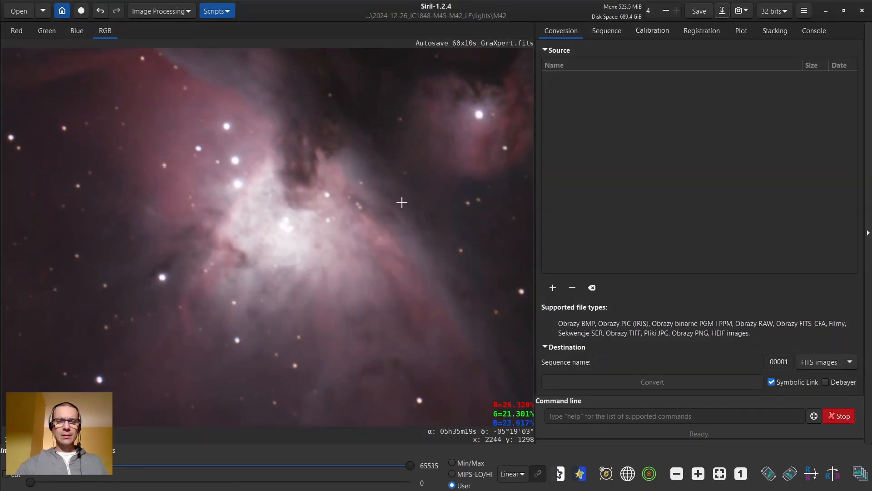
scroll(404, 201, "down", 2)
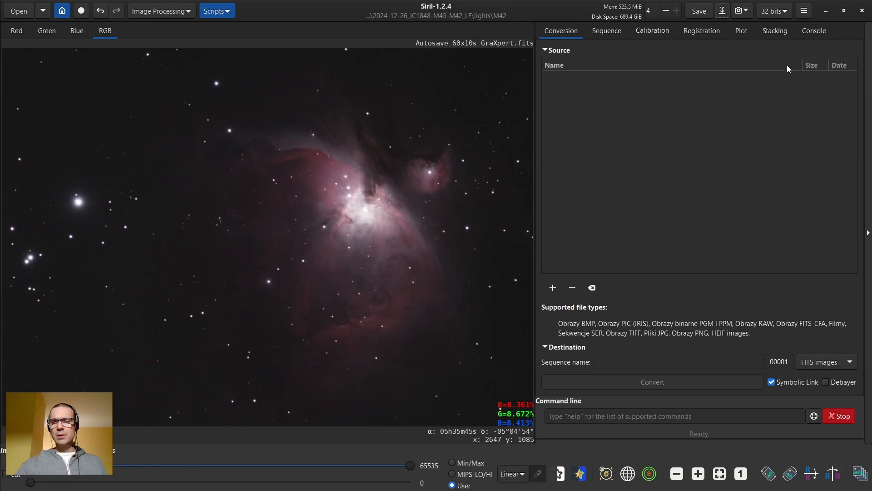
Switch from Siril to GIMP
left_click(827, 11)
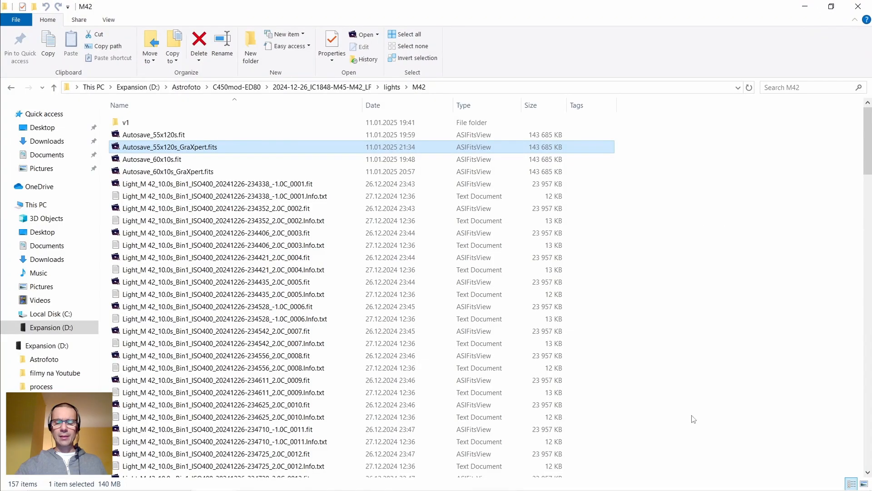
mouse_move(691, 489)
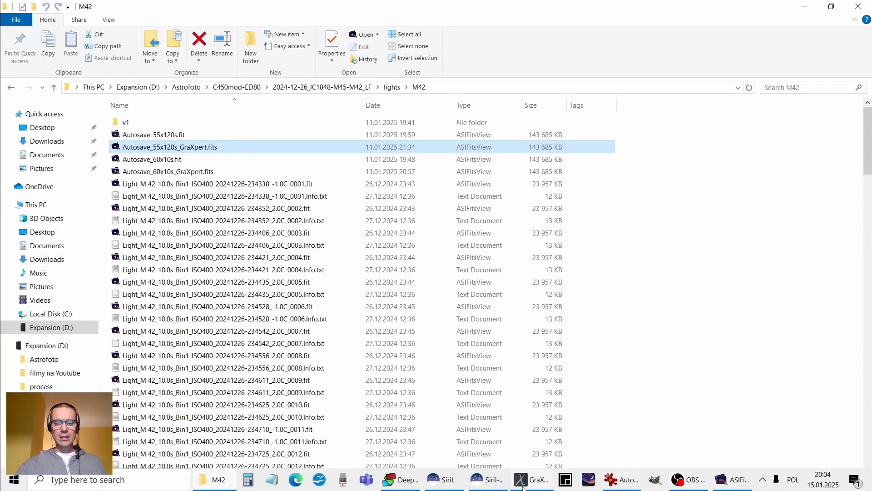
left_click(656, 480)
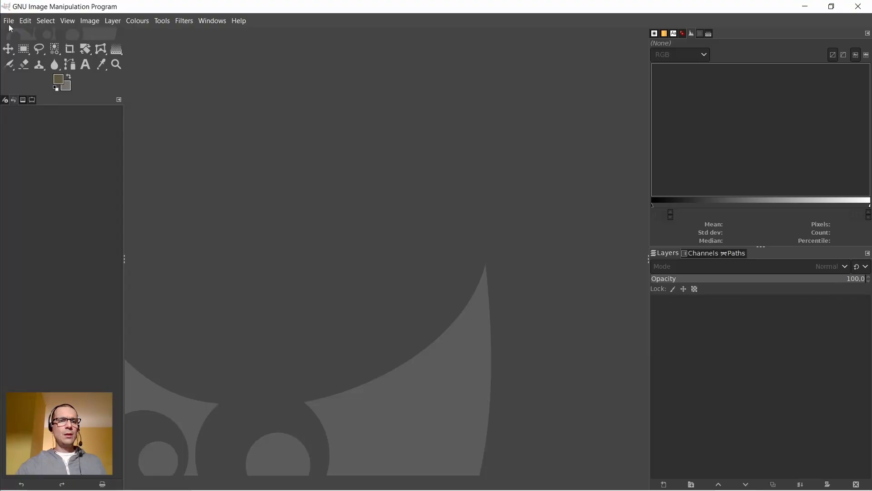
Open Autosave_55x120s_GraXpert-stretch-15000.tif and Autosave_60x10s_GraXpert-stretch-15000.tif from the M42 lights folder together as layers of one image
left_click(8, 24)
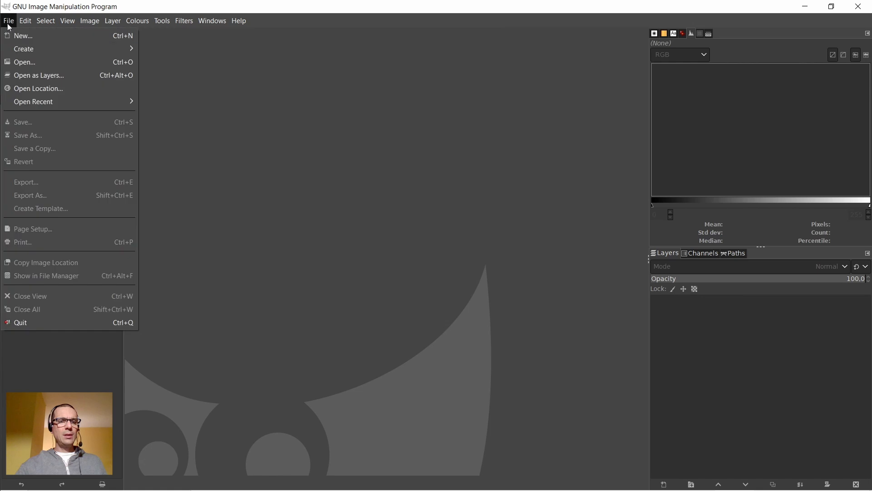
left_click(29, 77)
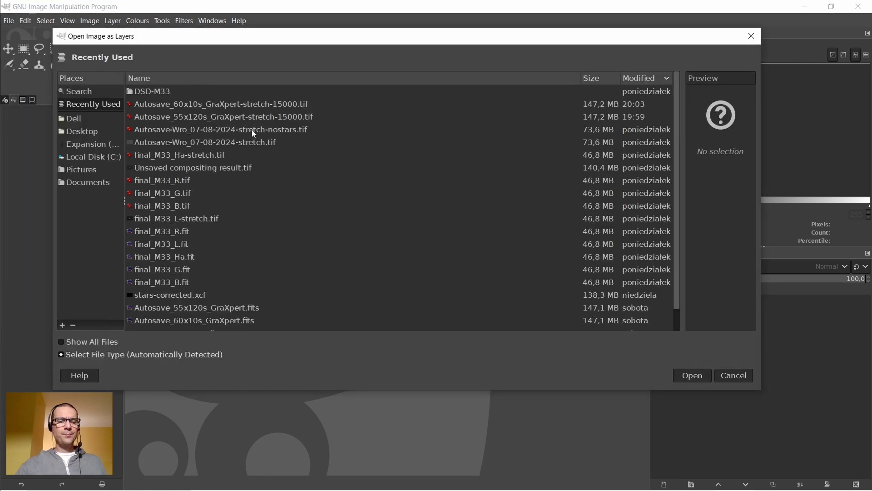
left_click(90, 144)
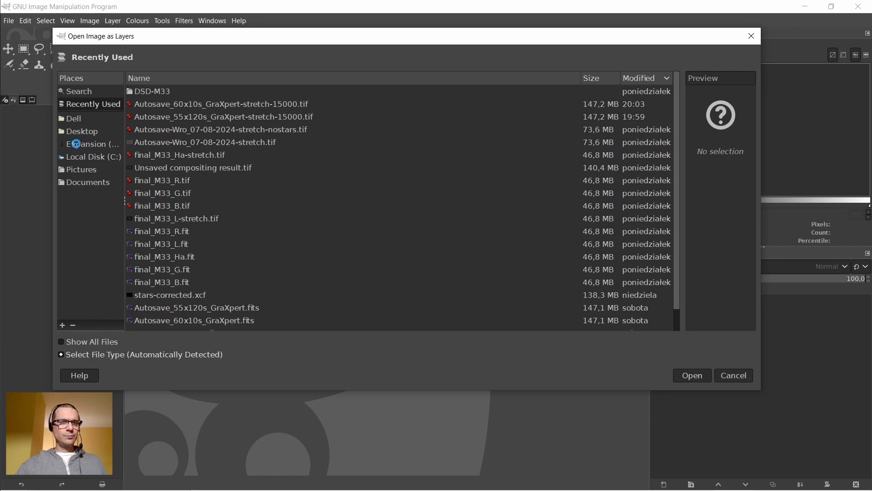
double_click(149, 107)
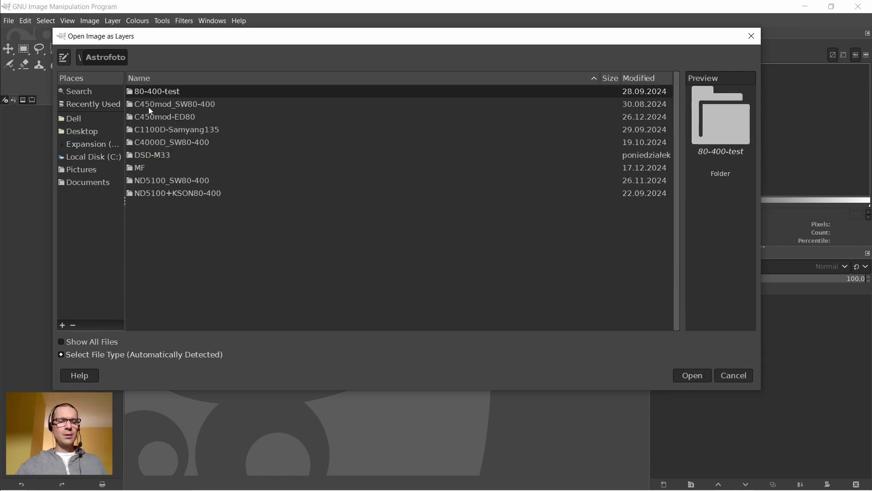
double_click(165, 118)
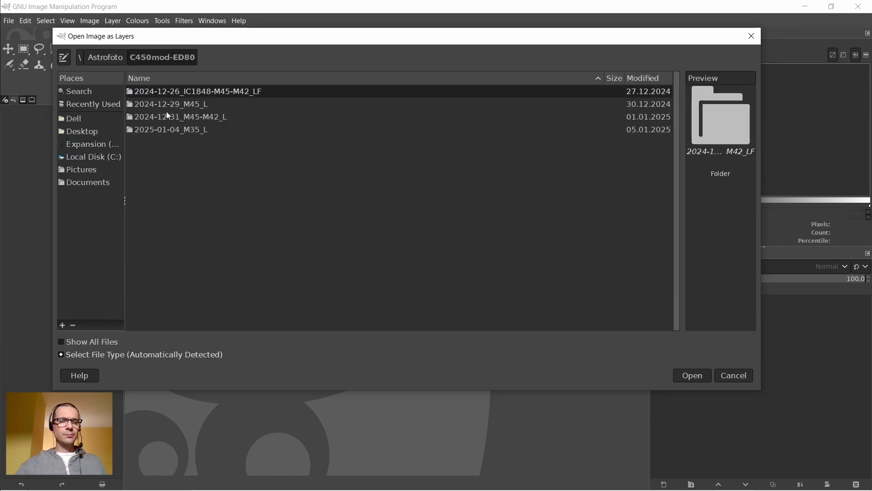
double_click(166, 92)
double_click(148, 107)
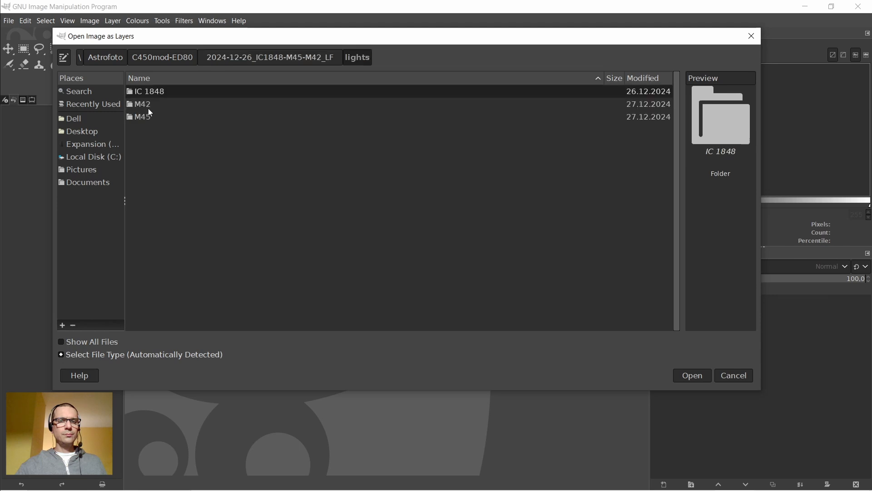
double_click(151, 103)
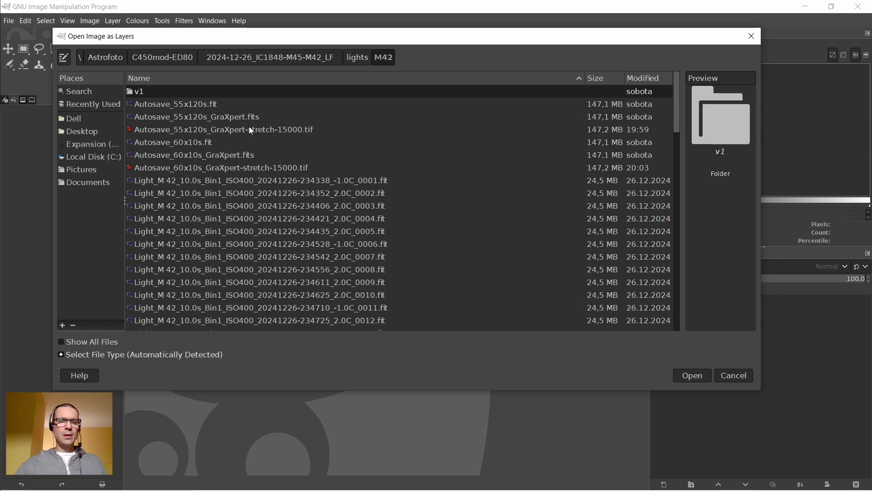
left_click(251, 130)
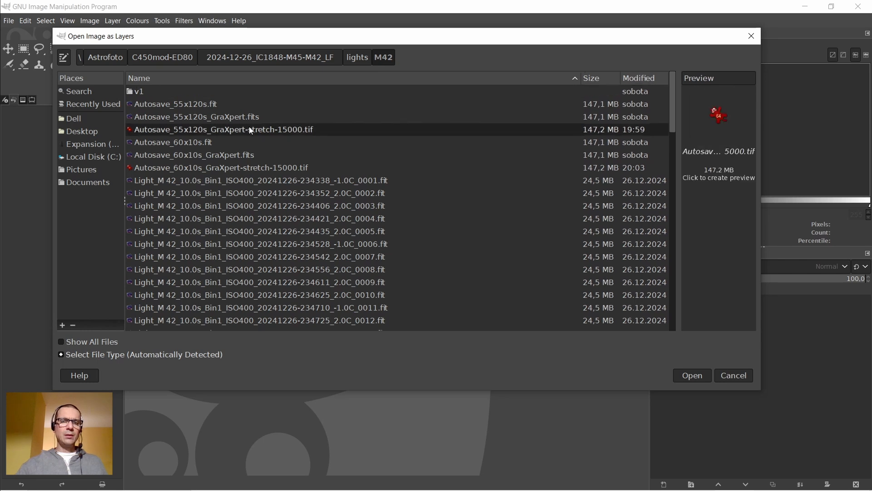
left_click(265, 169, "ctrl")
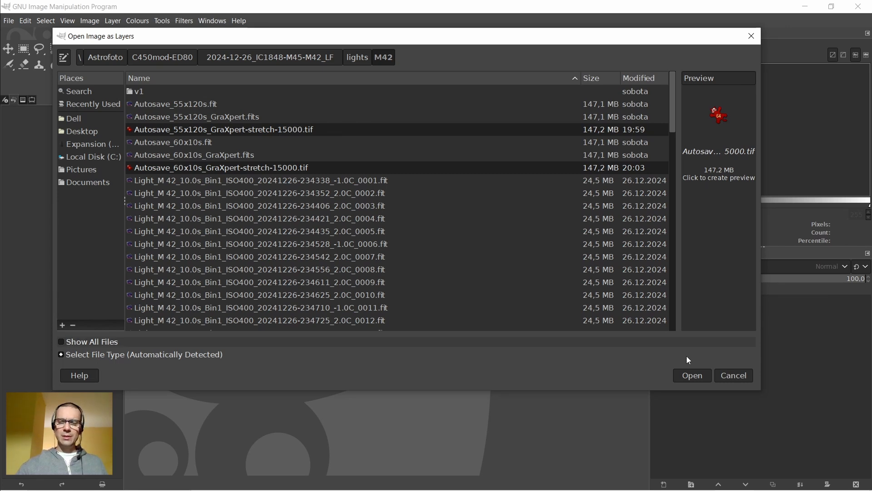
left_click(694, 380)
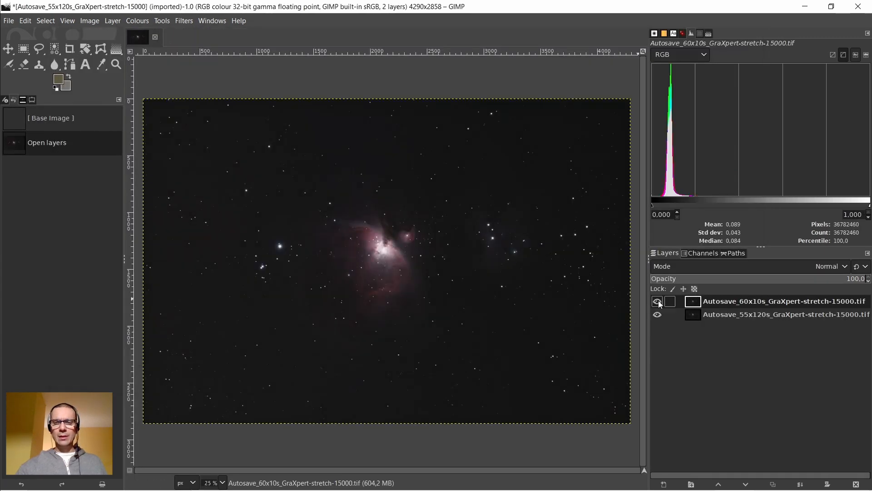
Compare the nebula core between the two exposures at 200% by toggling the 60x10s layer's visibility, leaving that layer shown
left_click(657, 301)
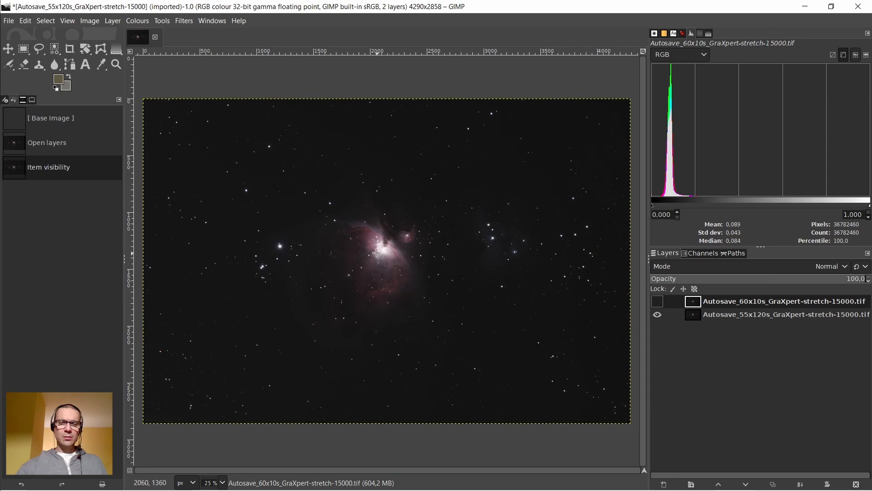
scroll(378, 247, "up", 3)
scroll(378, 246, "up", 4)
scroll(378, 247, "down", 1)
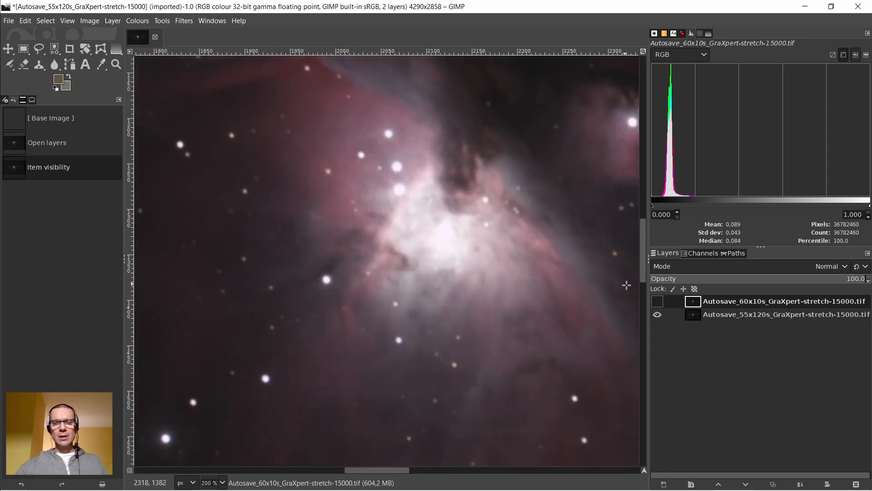
left_click(657, 302)
left_click(660, 302)
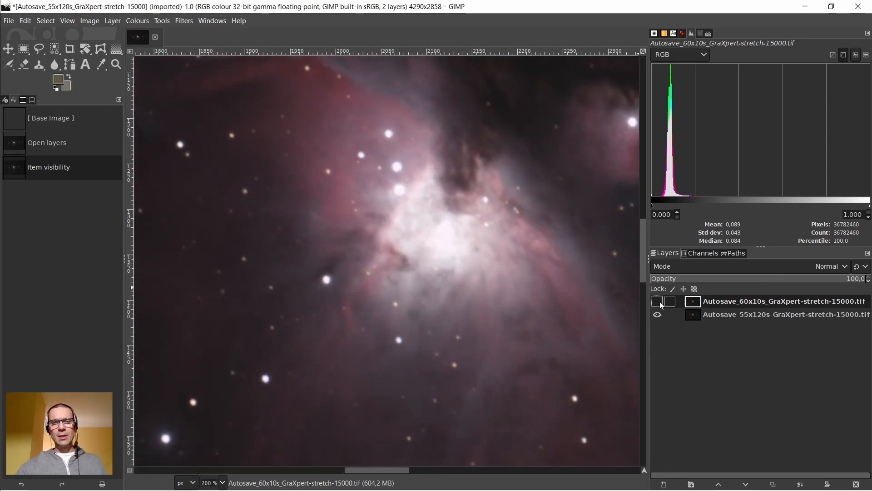
left_click(661, 302)
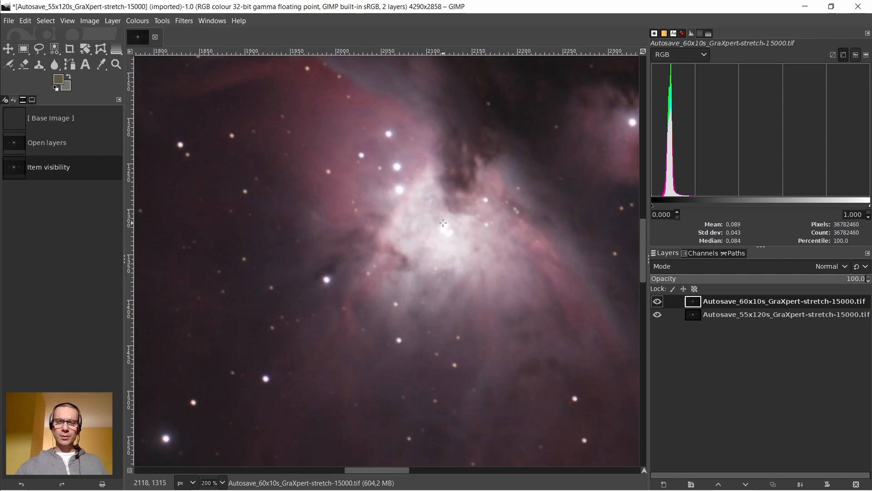
Add a black (full transparency) mask to the 60x10s layer with mask inversion turned off
right_click(694, 306)
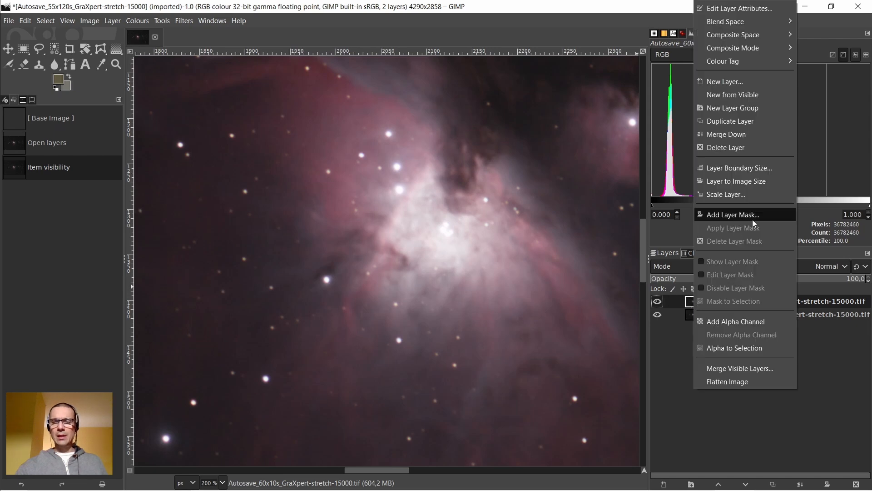
left_click(739, 215)
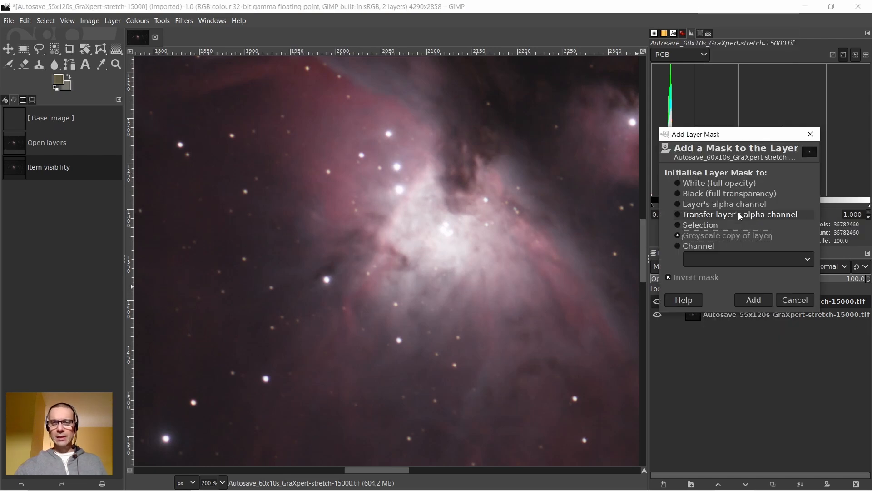
left_click(682, 194)
left_click(670, 277)
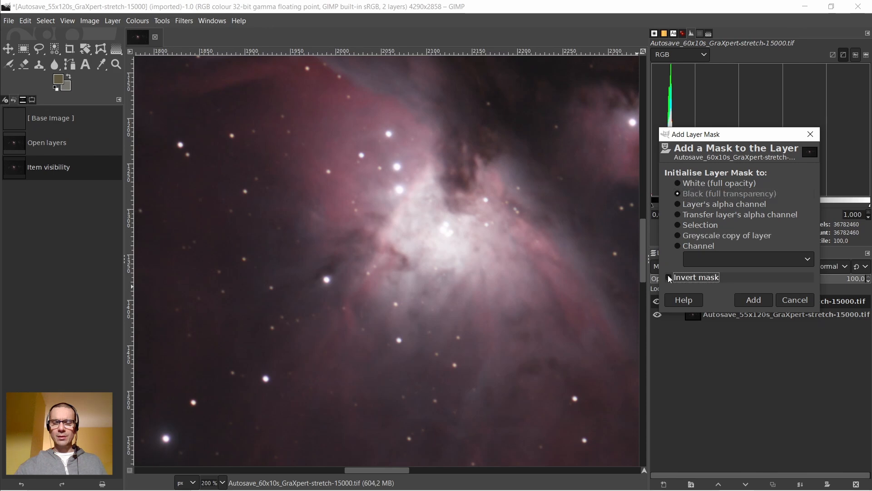
left_click(753, 300)
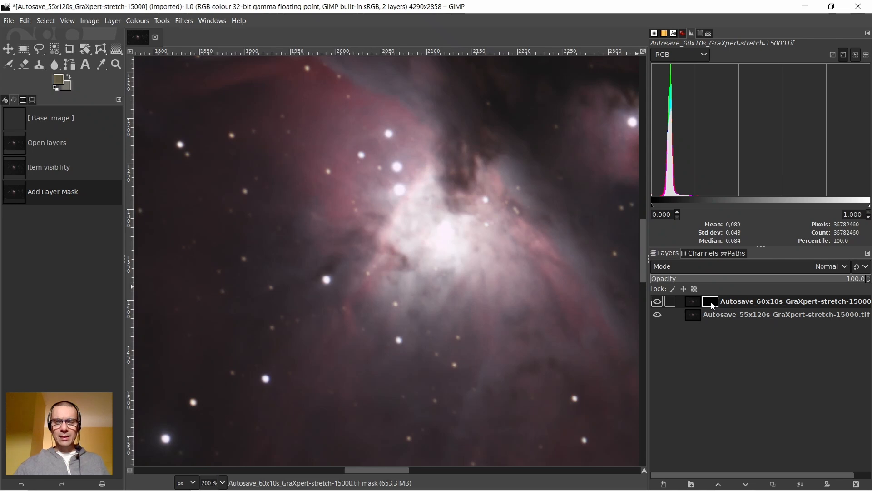
Target the 60x10s layer's mask and set up the Airbrush with a white foreground, black background and hardness 79
left_click(692, 303)
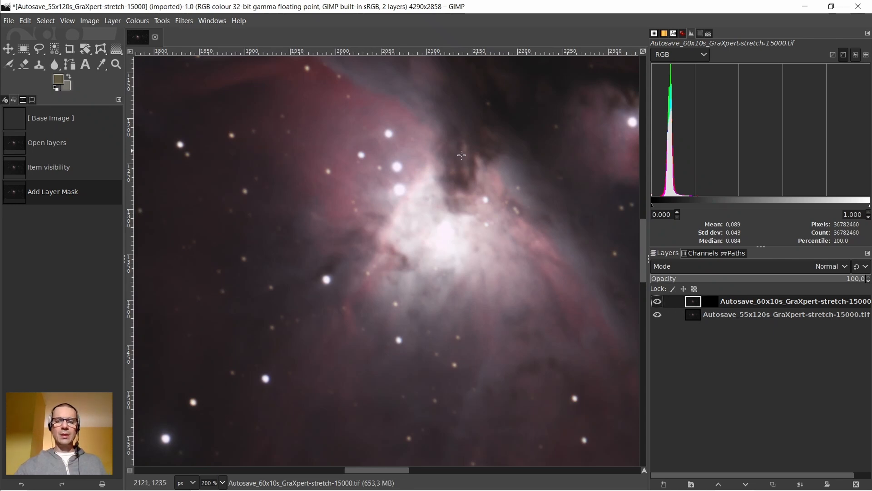
left_click(710, 302)
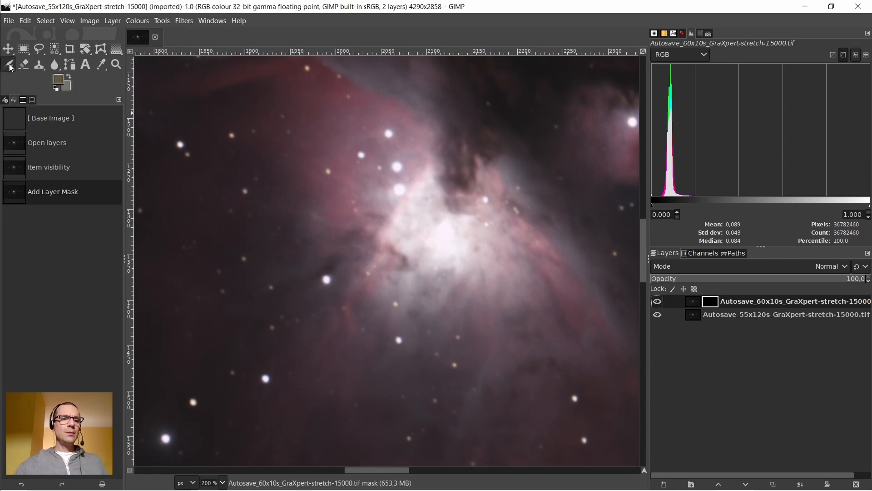
left_click(31, 99)
left_click(56, 89)
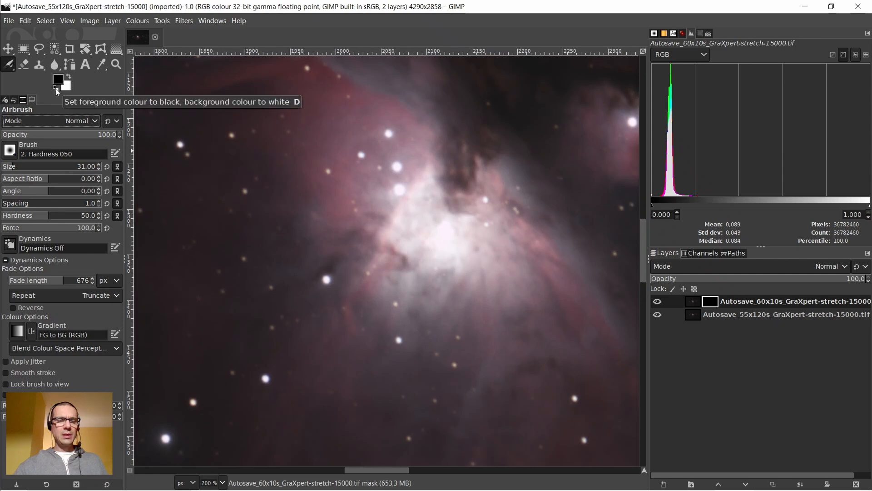
left_click(69, 77)
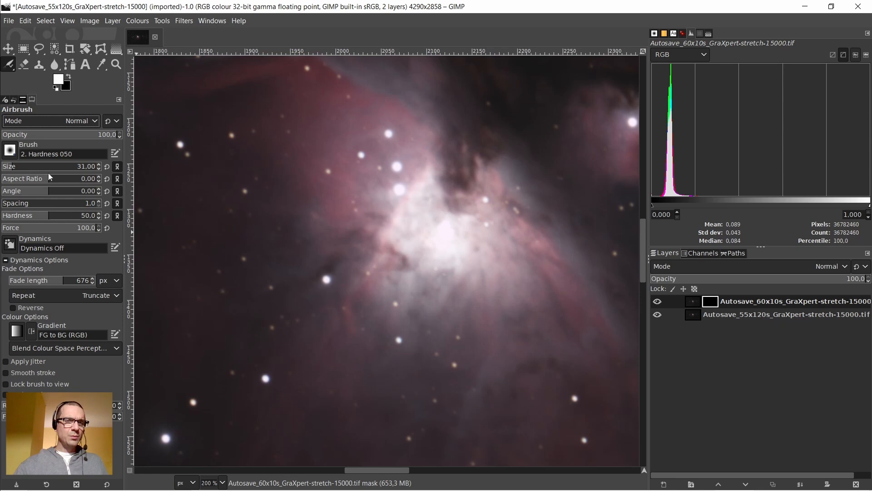
left_click_drag(52, 220, 69, 221)
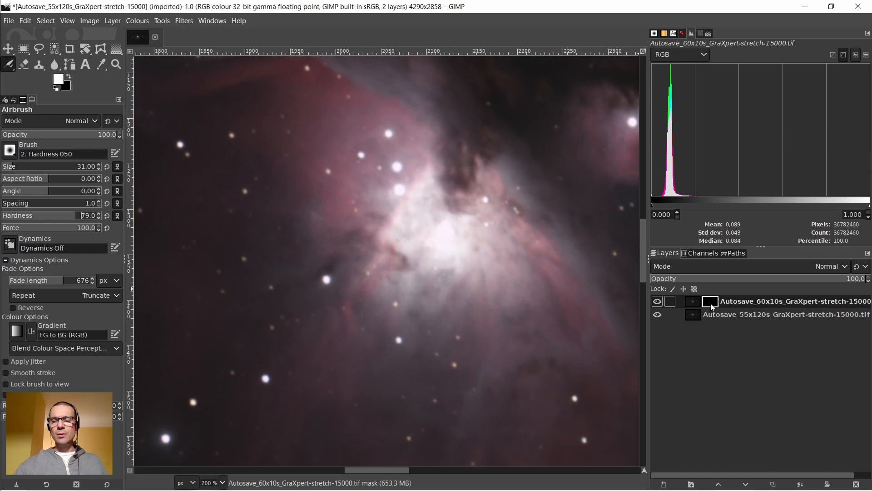
Airbrush the bright nebula core white on the 60x10s layer's mask, and show the mask to fill the remaining dark gaps
left_click(693, 302)
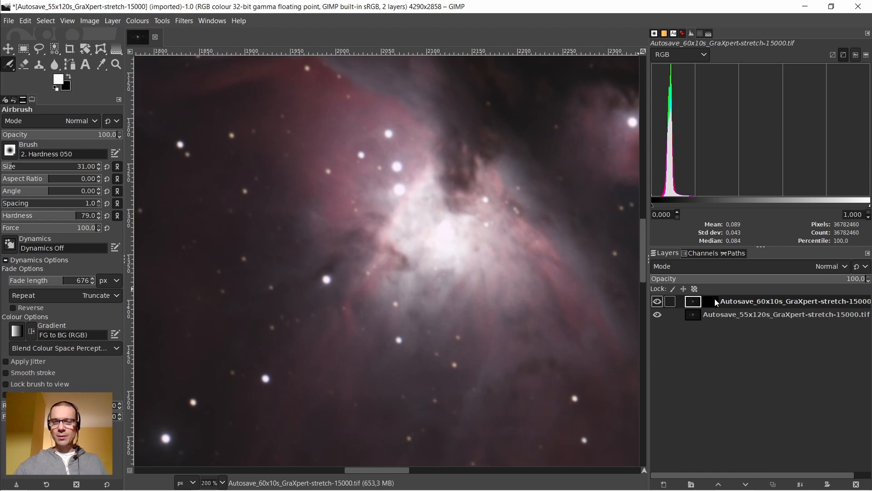
left_click(711, 303)
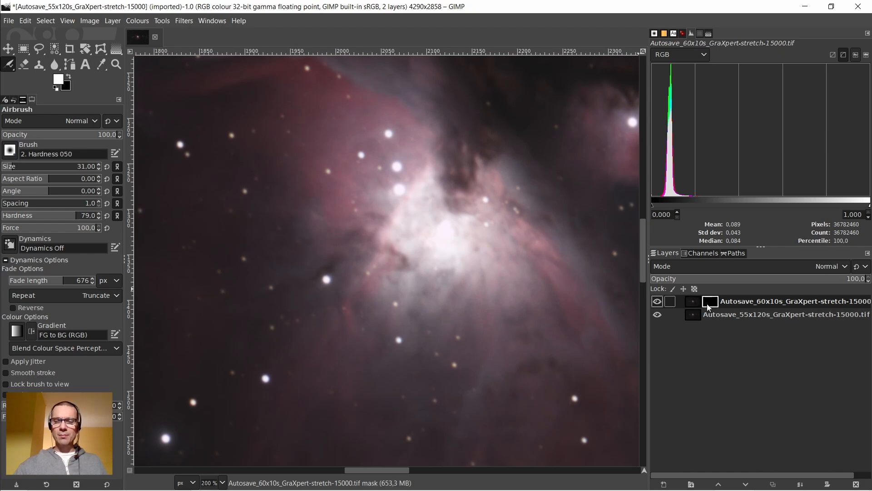
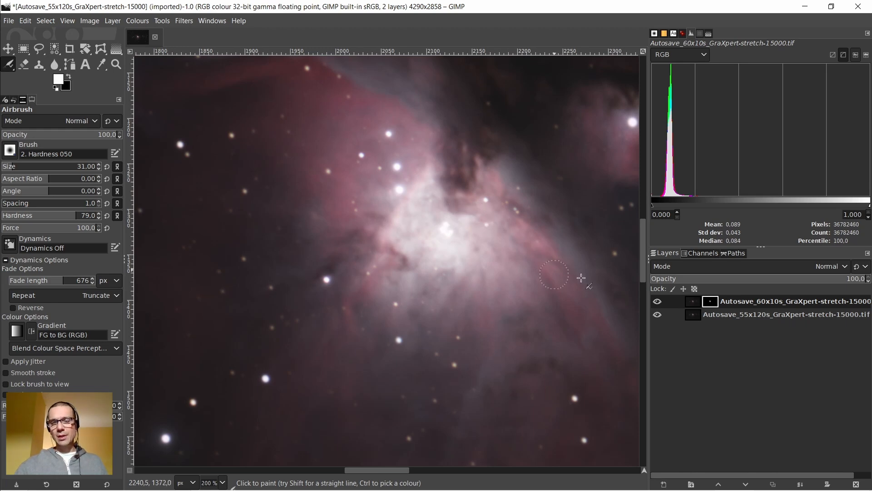
right_click(714, 305)
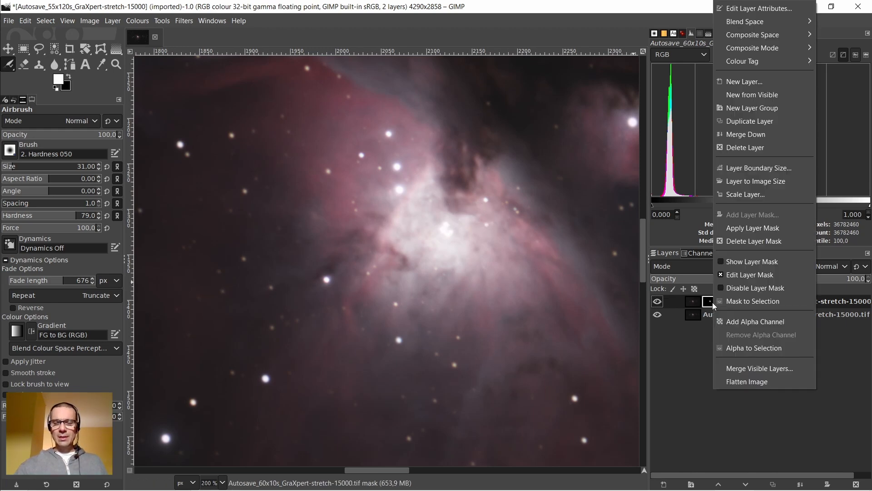
left_click(737, 262)
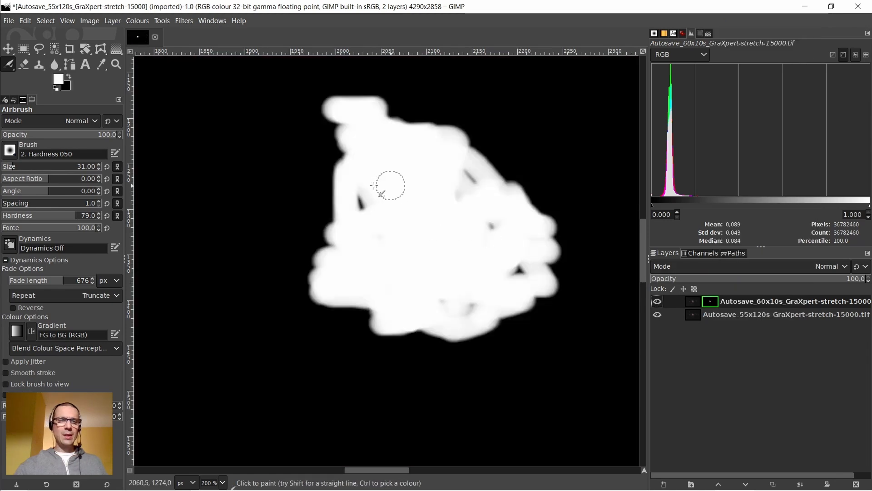
mouse_move(359, 198)
left_mouse_down()
mouse_move(366, 221)
mouse_move(381, 200)
mouse_move(428, 204)
mouse_move(471, 173)
mouse_move(511, 270)
mouse_move(519, 260)
mouse_move(476, 303)
mouse_move(444, 299)
mouse_move(472, 287)
left_mouse_up()
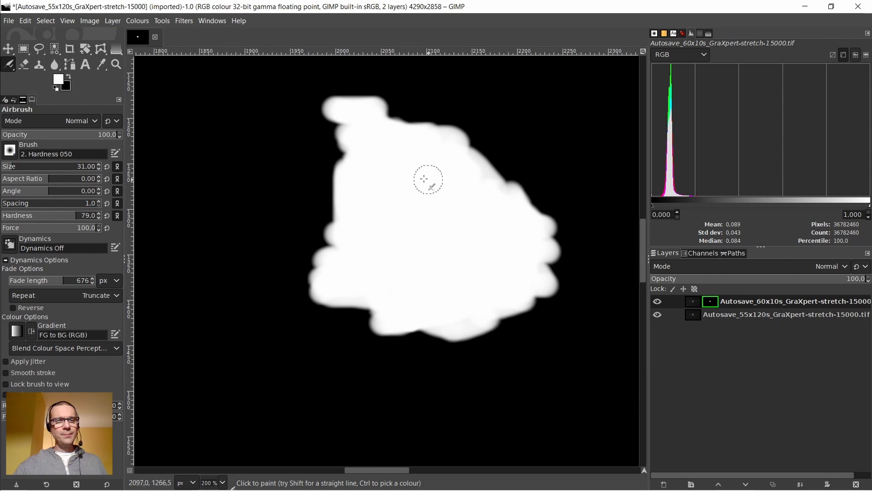
Soften the edges of the 60x10s layer's mask with a Gaussian Blur of 5.00 in both X and Y
left_click(182, 20)
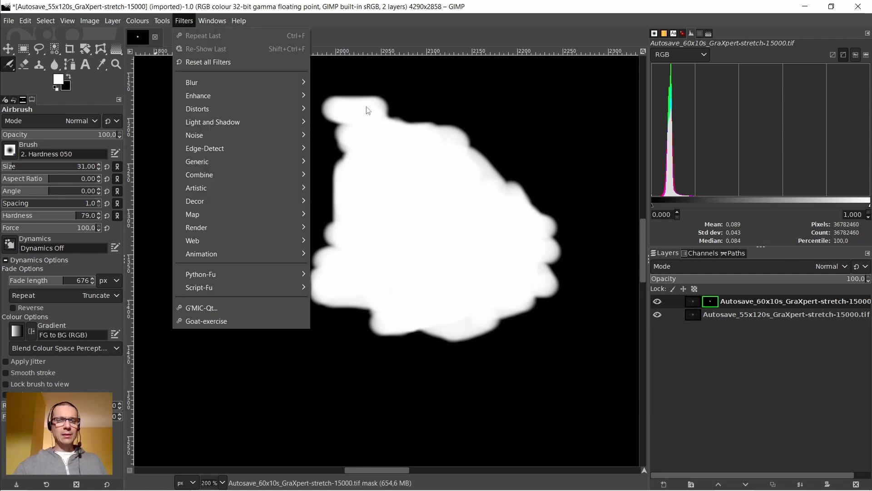
mouse_move(208, 84)
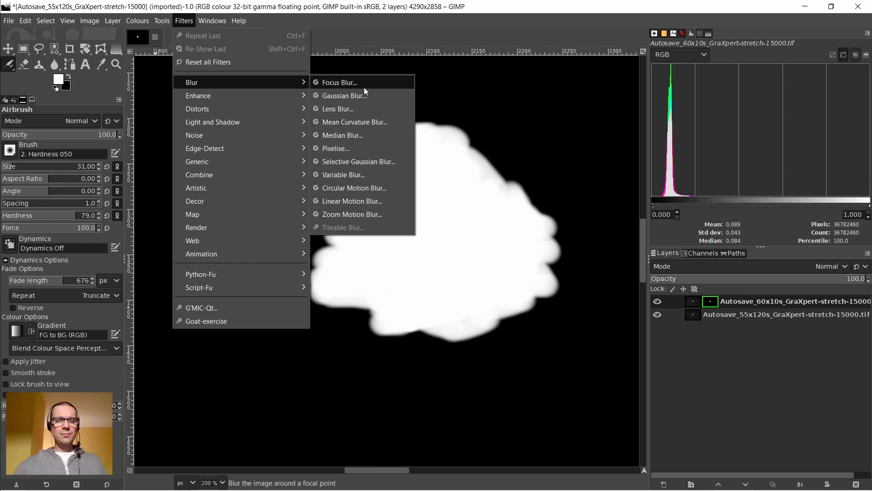
left_click(357, 97)
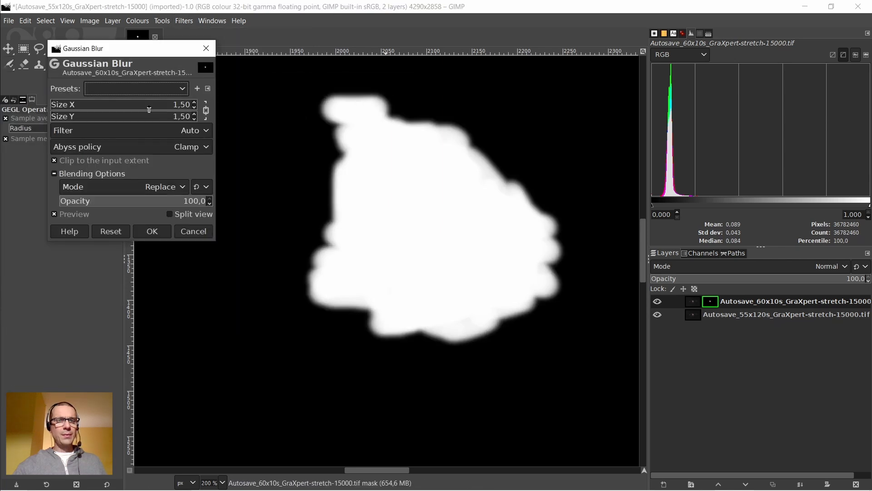
left_click(149, 110)
type("5")
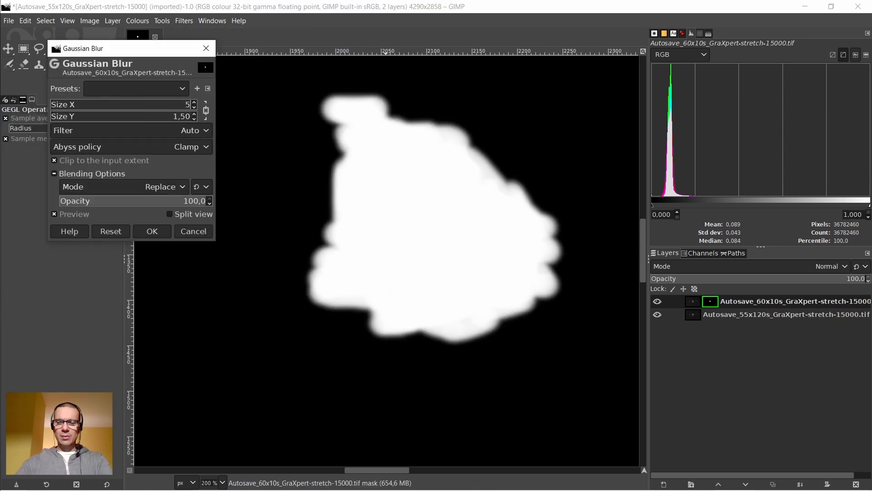
key("Tab")
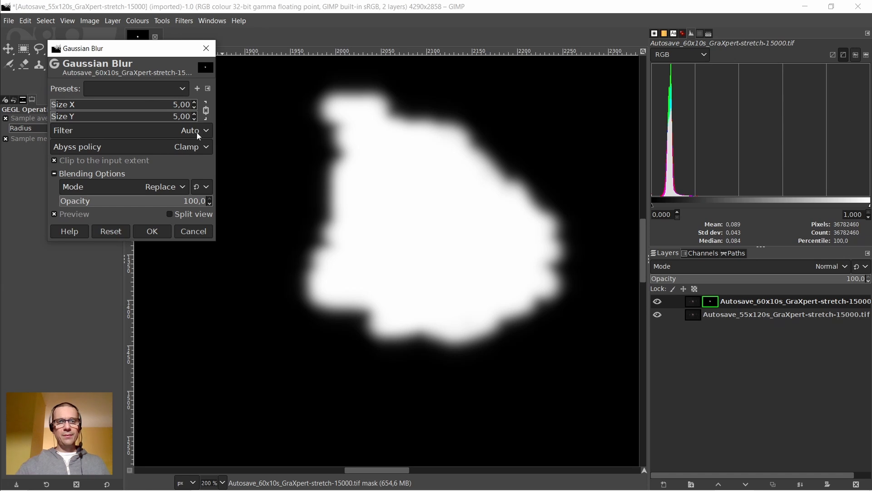
left_click(153, 231)
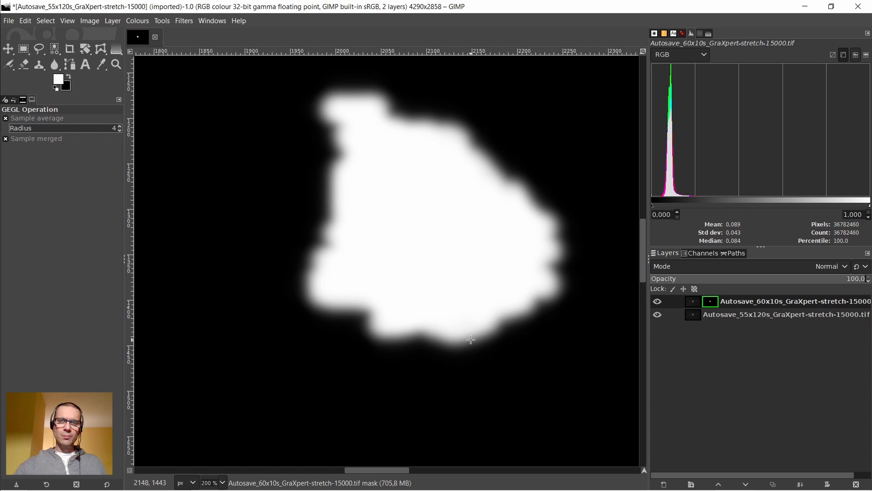
Turn off the mask display on the 60x10s layer and make the layer's image the edit target instead of its mask
right_click(708, 304)
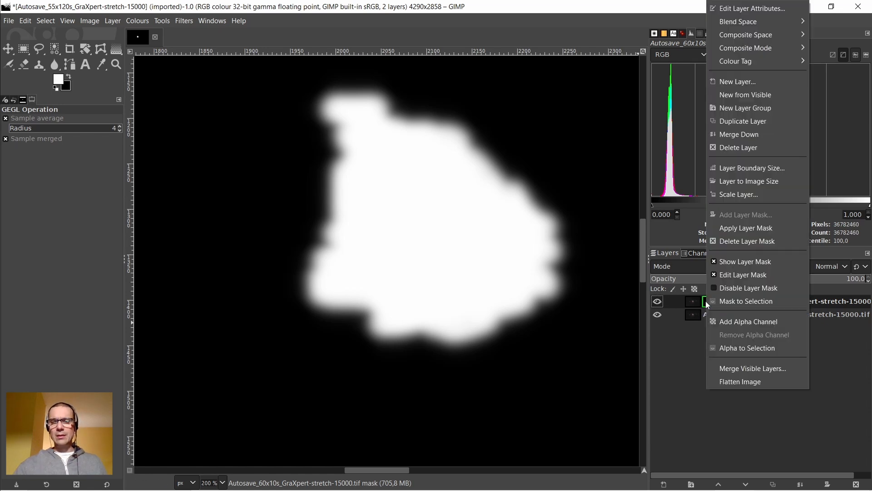
left_click(743, 264)
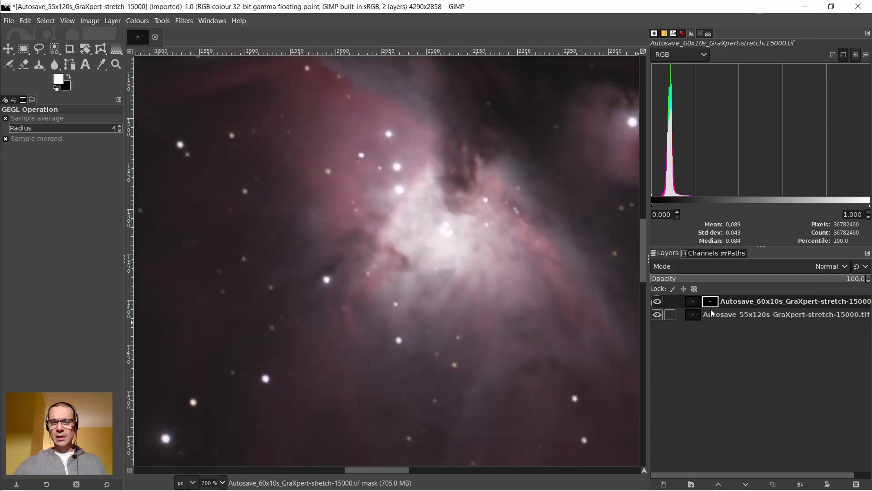
left_click(693, 303)
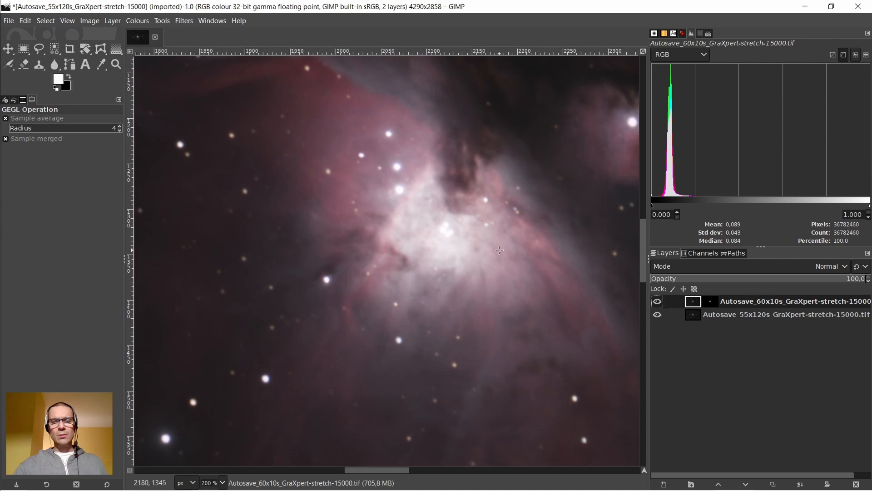
Check the blended nebula core, and create a new layer from the visible result above the 60x10s layer
scroll(483, 263, "down", 4)
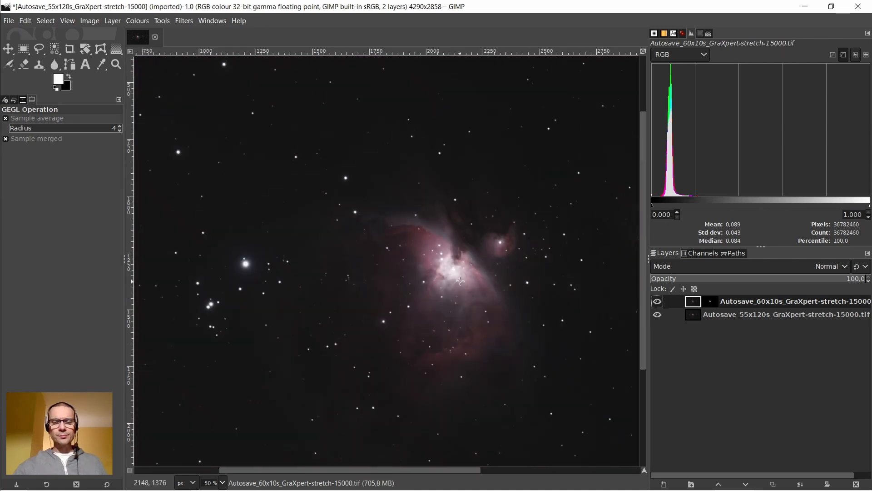
scroll(467, 305, "up", 4)
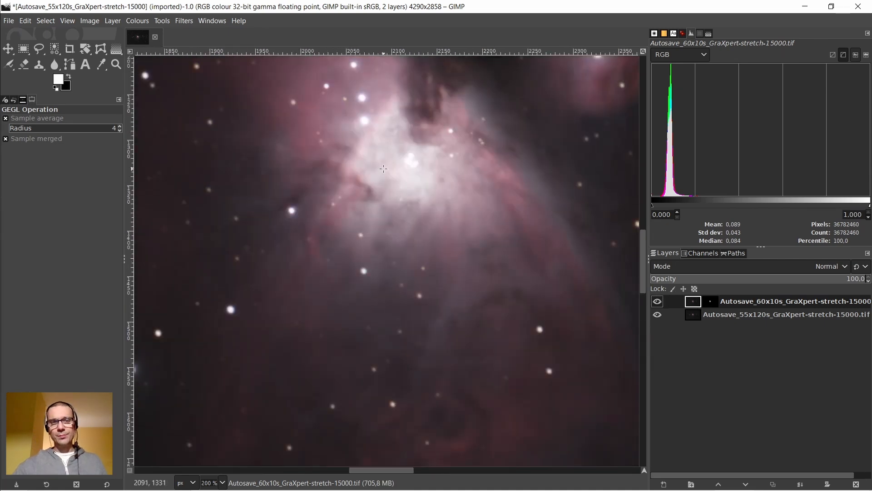
scroll(384, 169, "up", 3)
scroll(399, 223, "down", 3)
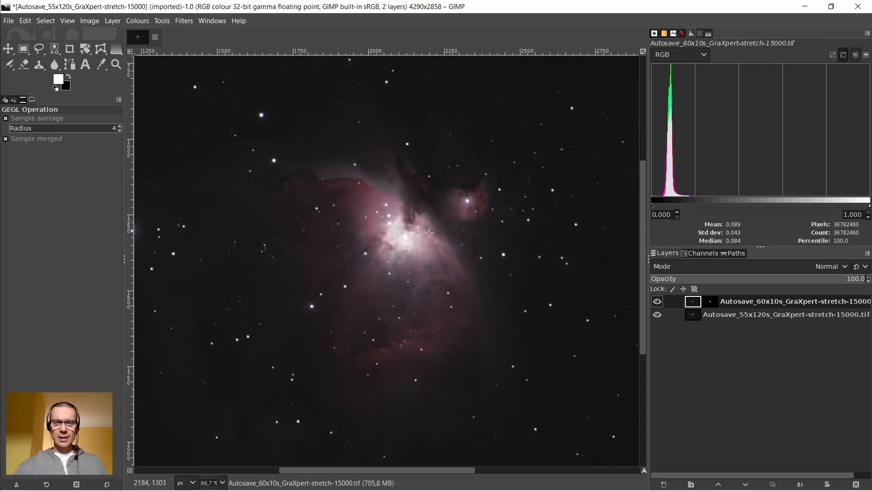
right_click(694, 303)
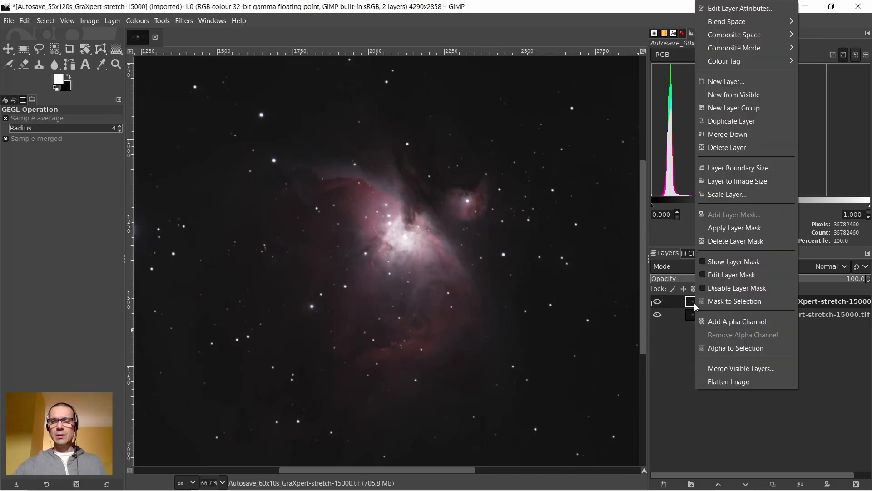
left_click(733, 95)
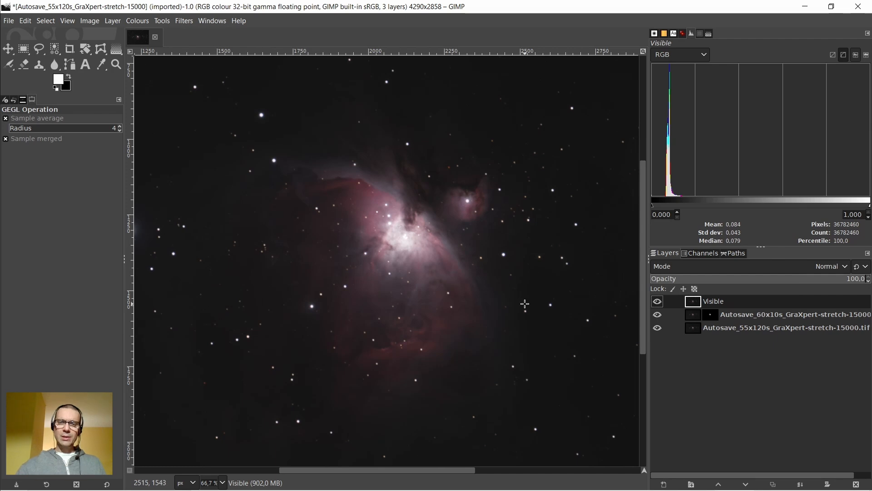
Inspect the blended image as a whole and around the nebula, and duplicate the Visible layer
scroll(428, 336, "down", 3)
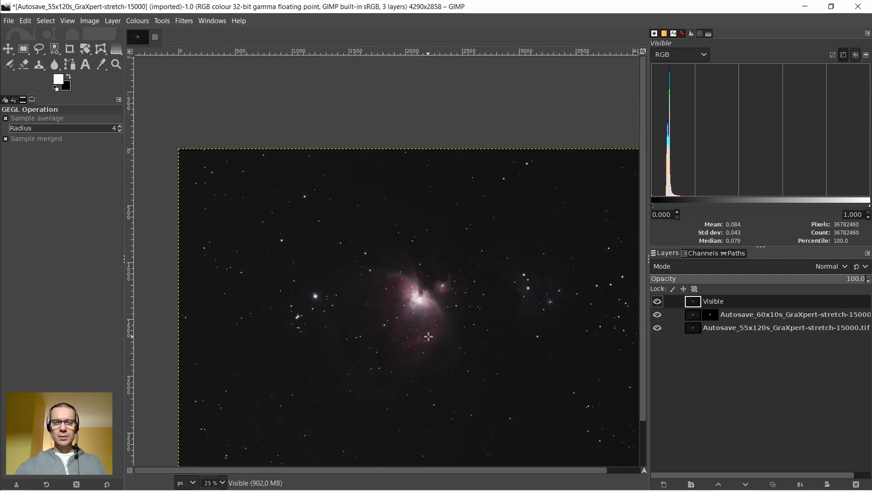
scroll(409, 243, "up", 2)
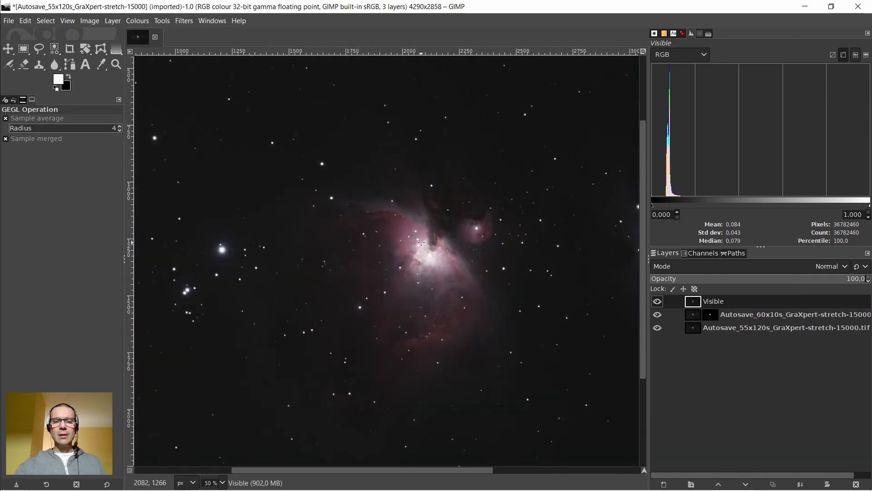
scroll(421, 242, "down", 2)
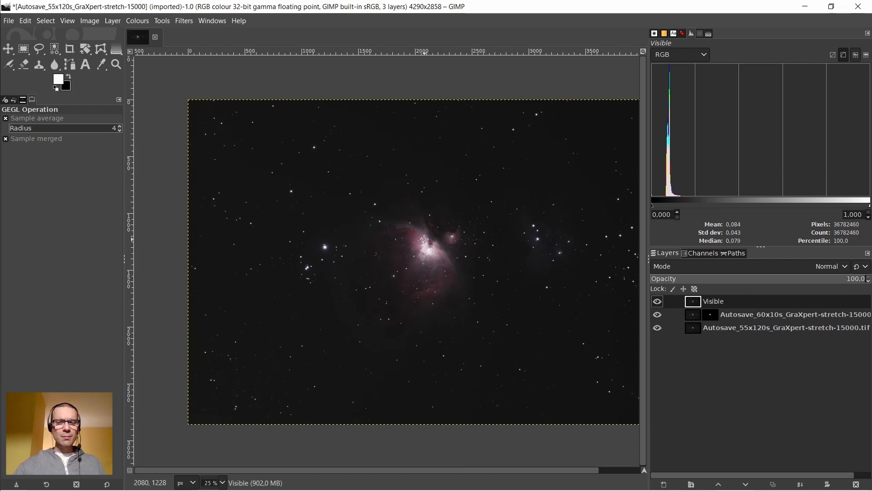
key("1")
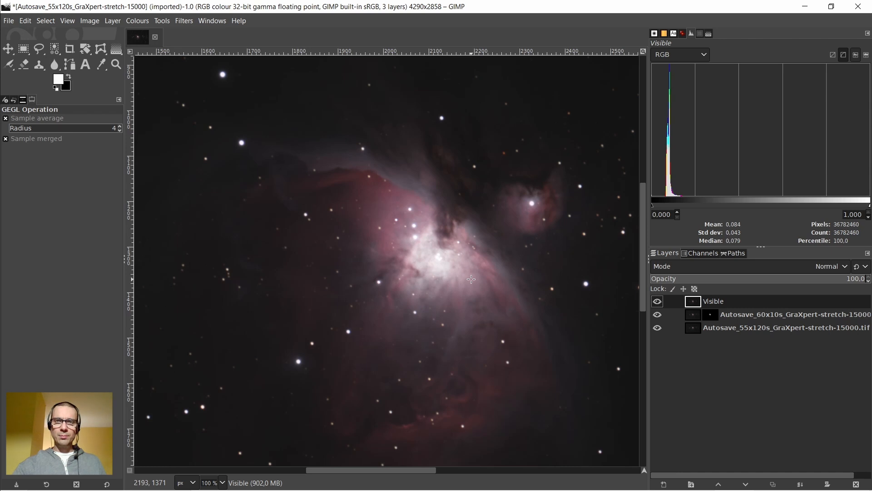
scroll(471, 279, "down", 3)
scroll(493, 305, "down", 2)
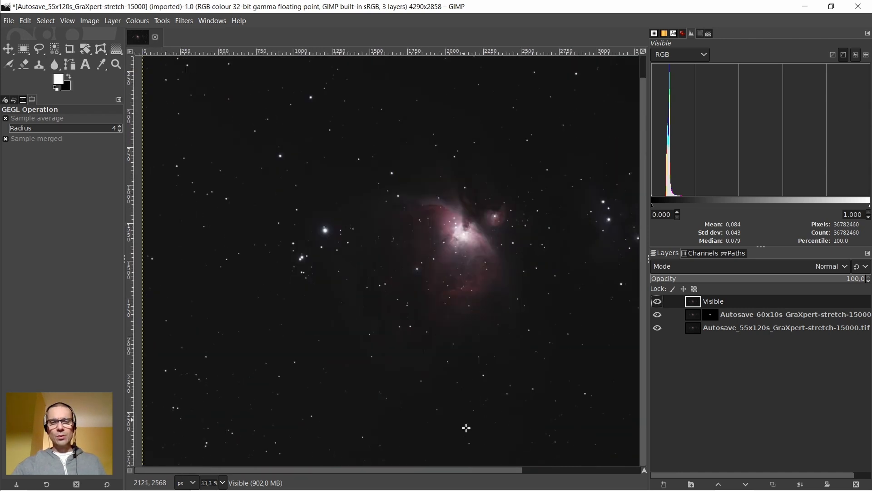
left_click_drag(495, 471, 559, 471)
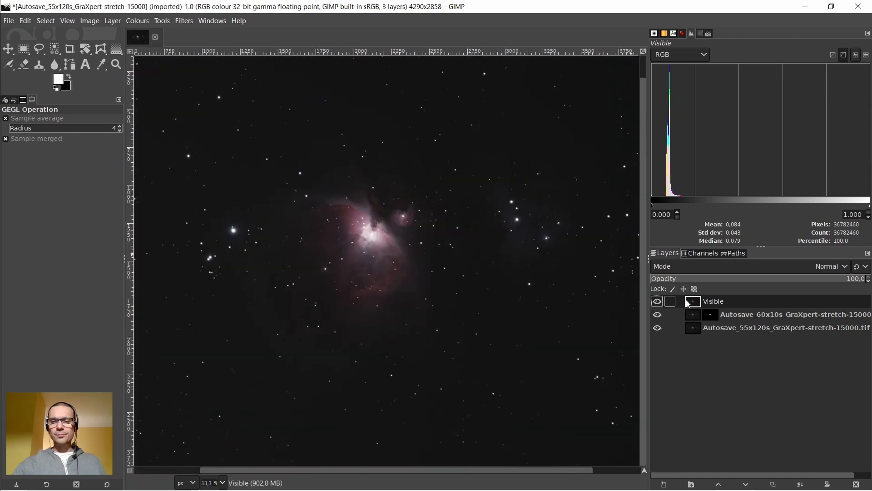
left_click(762, 120)
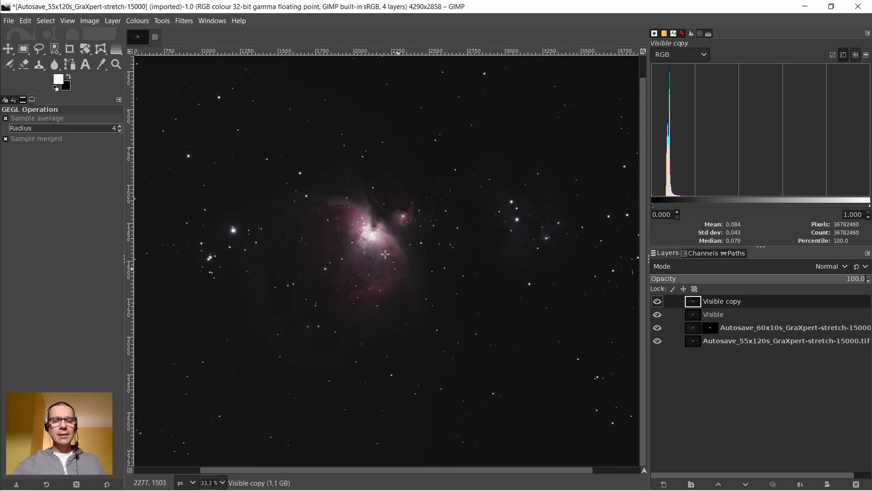
Activate the Free Select tool and set its mode to replace the current selection
scroll(385, 254, "down", 2)
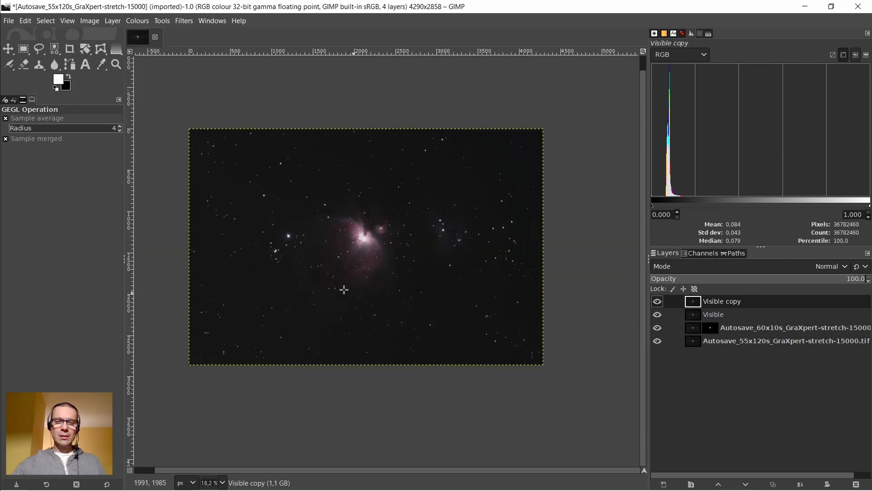
scroll(339, 238, "up", 5)
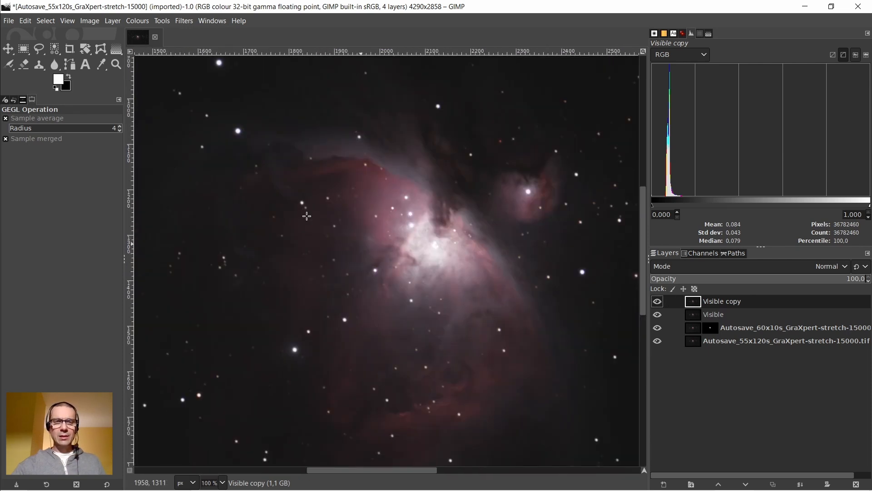
left_click(39, 49)
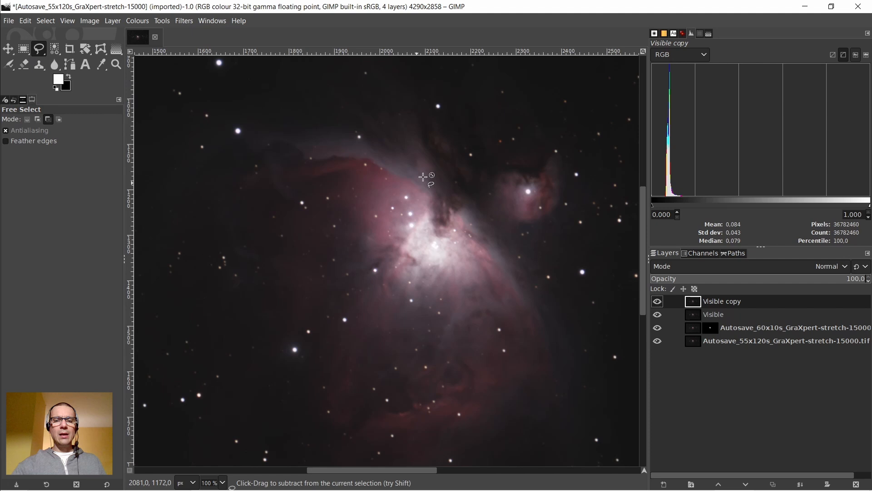
left_click(398, 188)
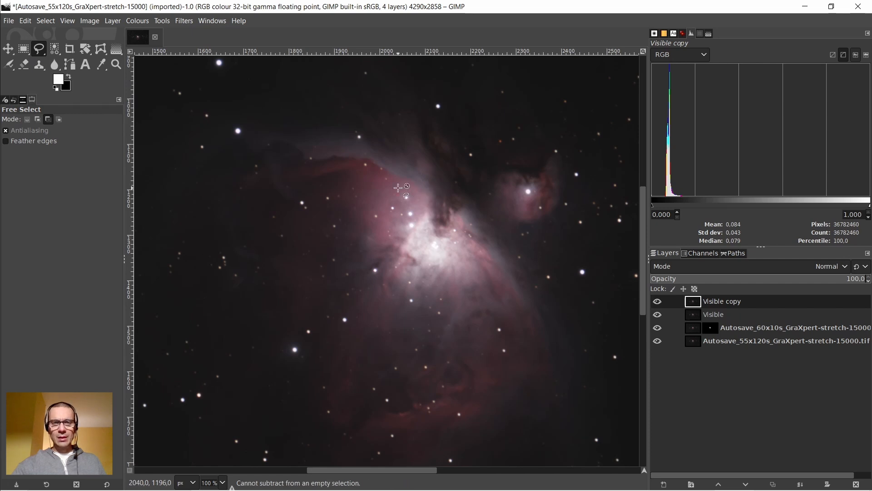
left_click(27, 119)
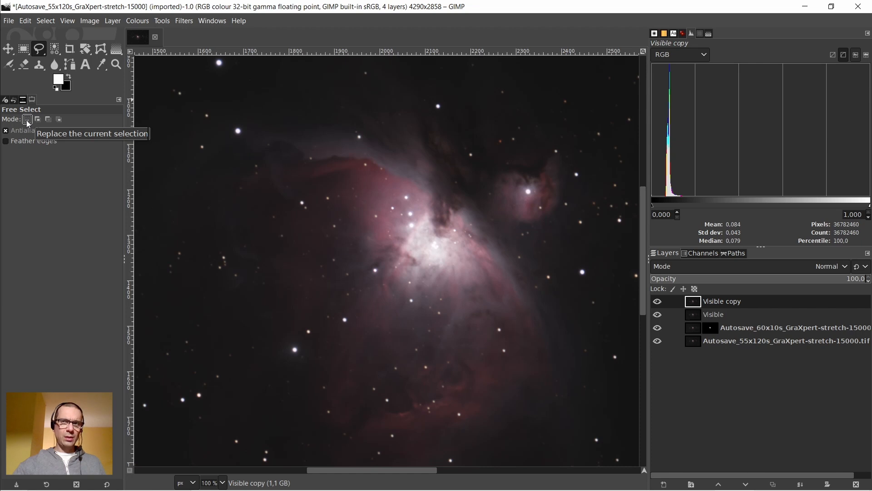
left_click(26, 120)
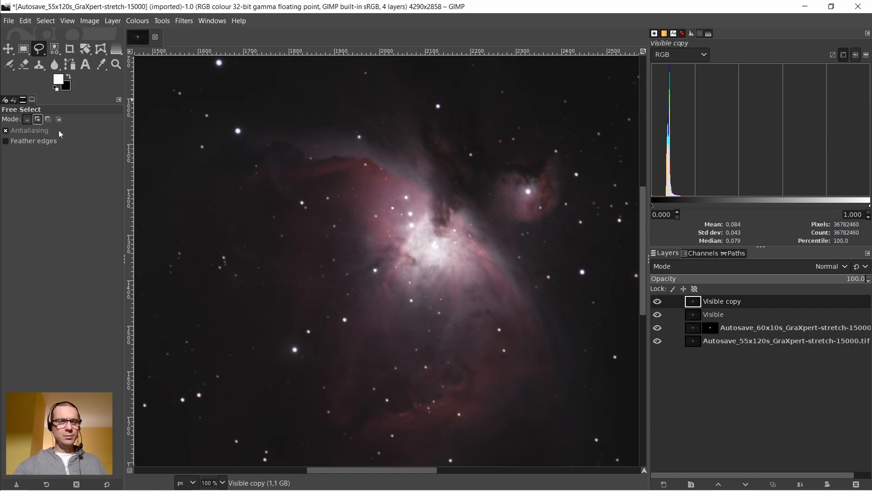
Outline the bright nebula core on the Visible copy layer with a closed polygonal free selection
left_click(427, 197)
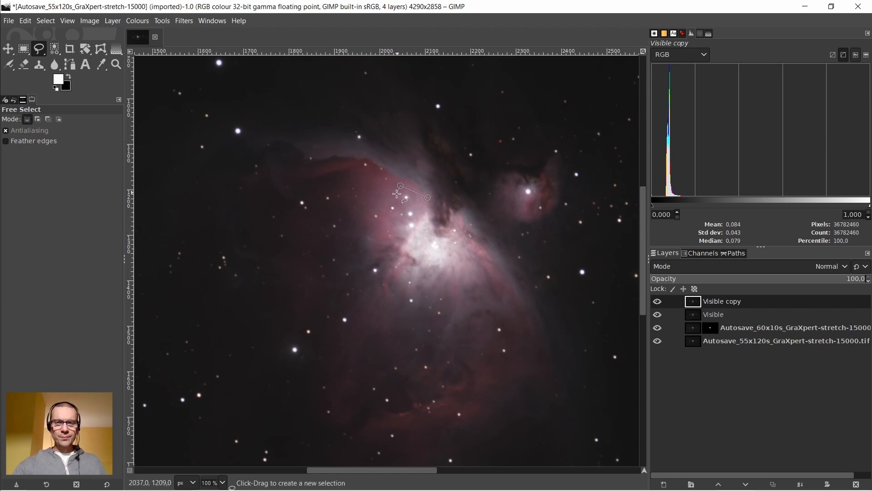
left_click(382, 202)
left_click(377, 227)
left_click(381, 261)
left_click(403, 276)
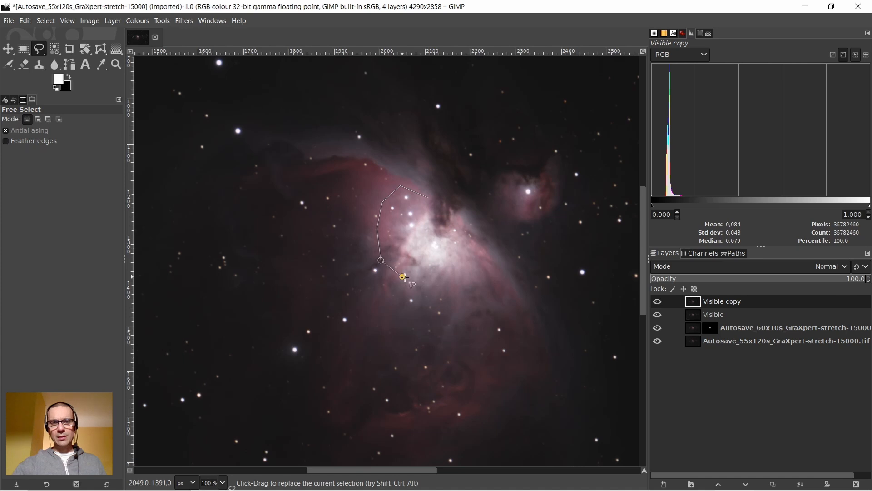
left_click(430, 282)
left_click(463, 283)
left_click(488, 275)
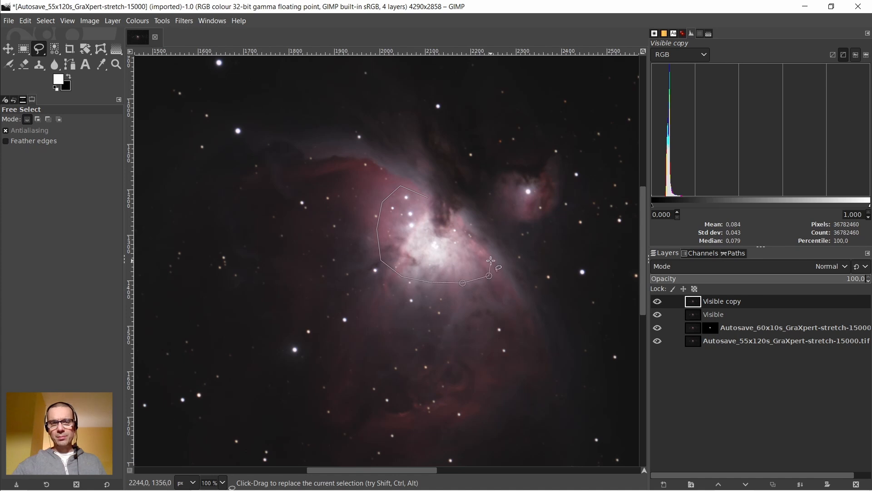
left_click(490, 261)
left_click(475, 235)
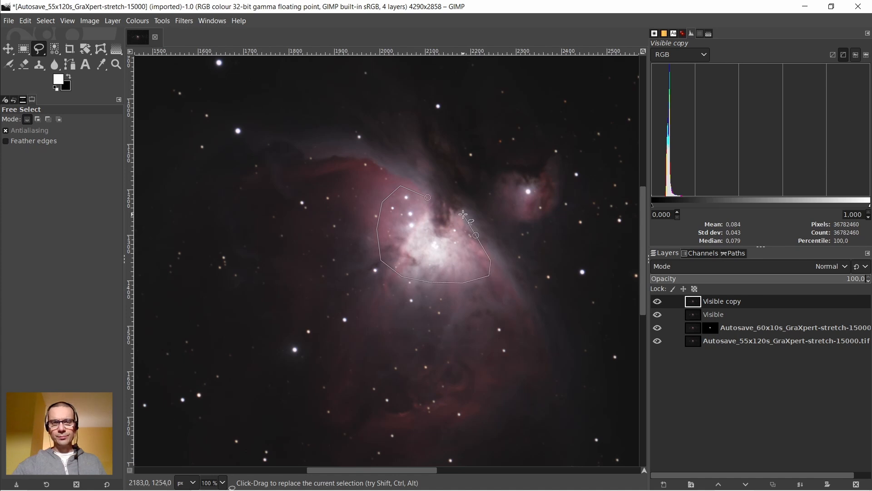
left_click(428, 197)
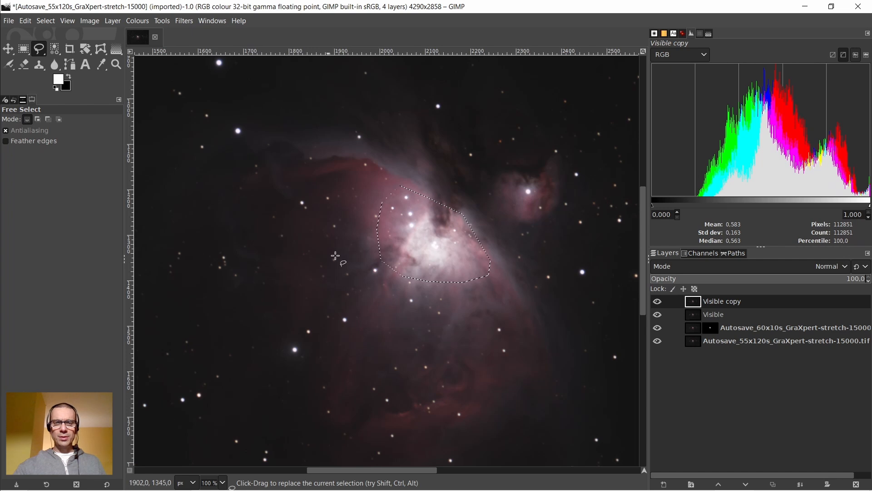
Feather the nebula core selection by 200 px, with selected areas continuing outside the image
left_click(42, 23)
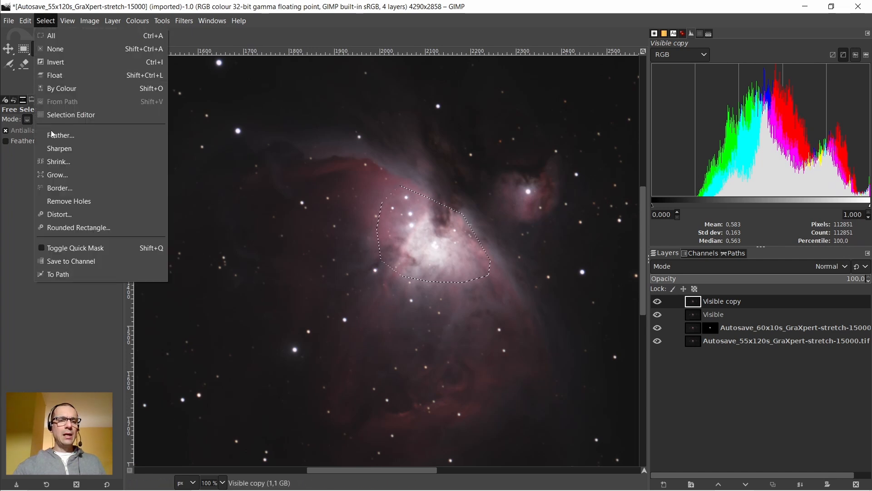
left_click(61, 133)
left_click(49, 142)
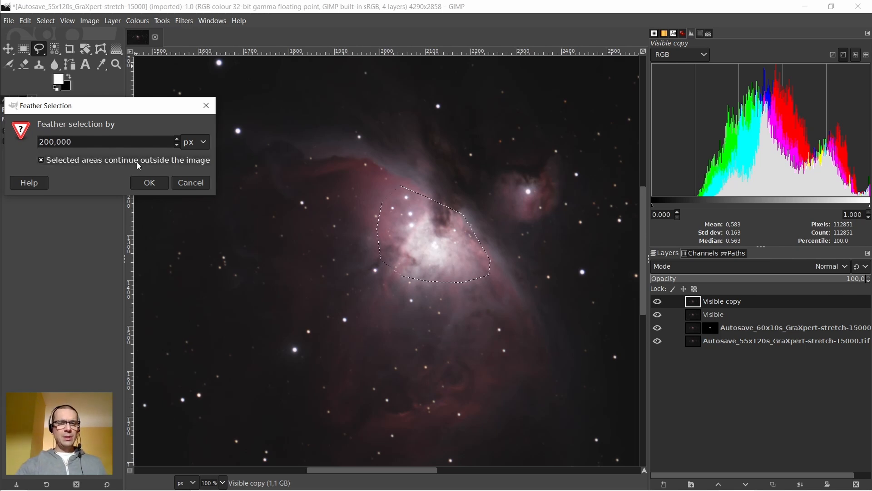
left_click(147, 182)
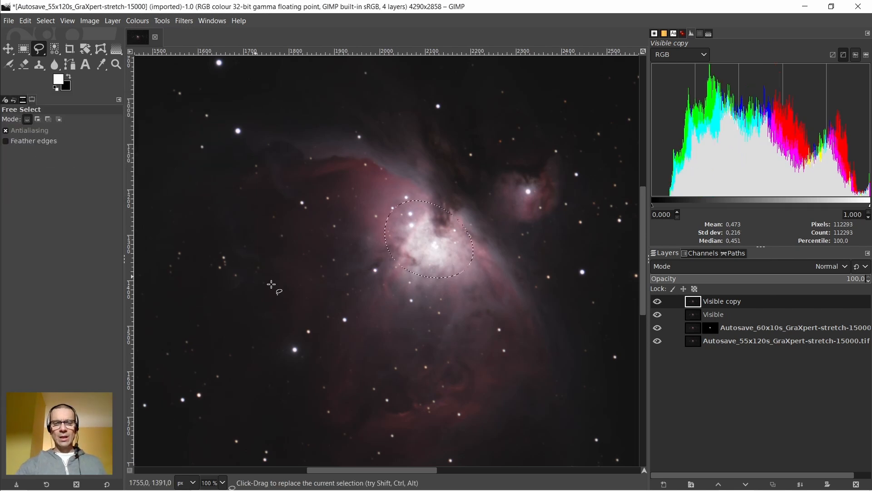
Invert the feathered core selection so that everything outside the nebula core is selected
scroll(277, 221, "down", 3)
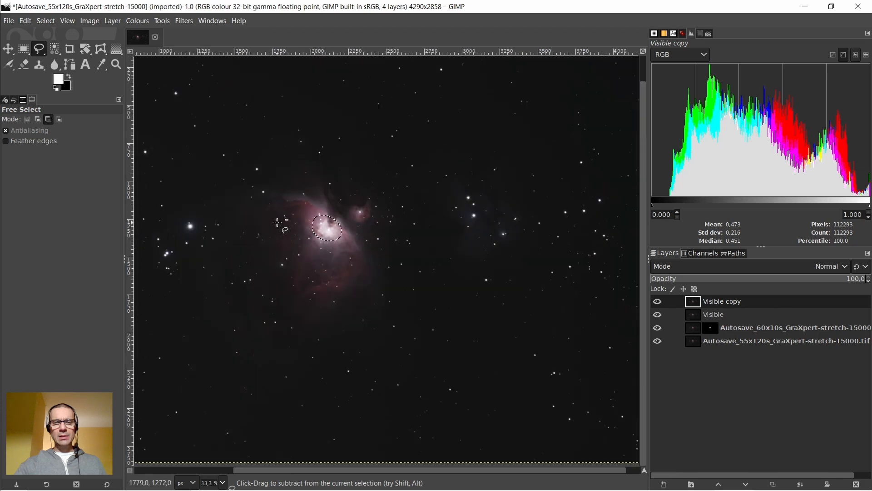
scroll(301, 470, "left", 3)
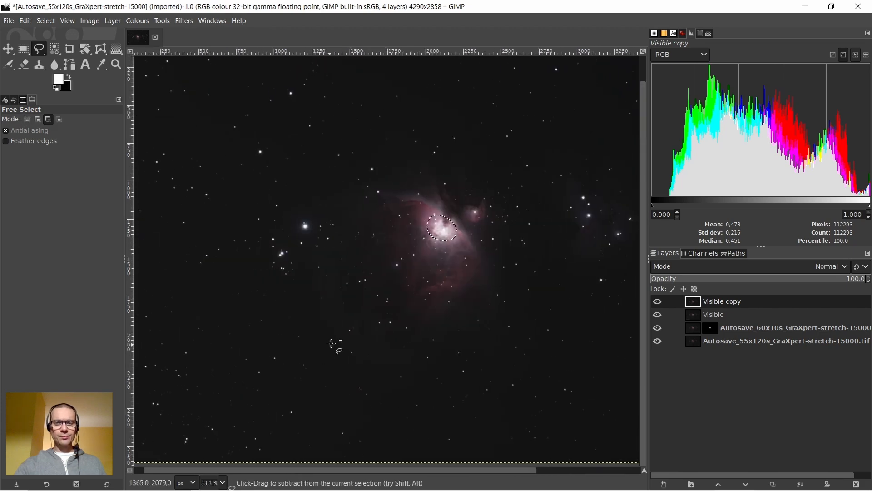
scroll(334, 346, "down", 3)
left_click(46, 21)
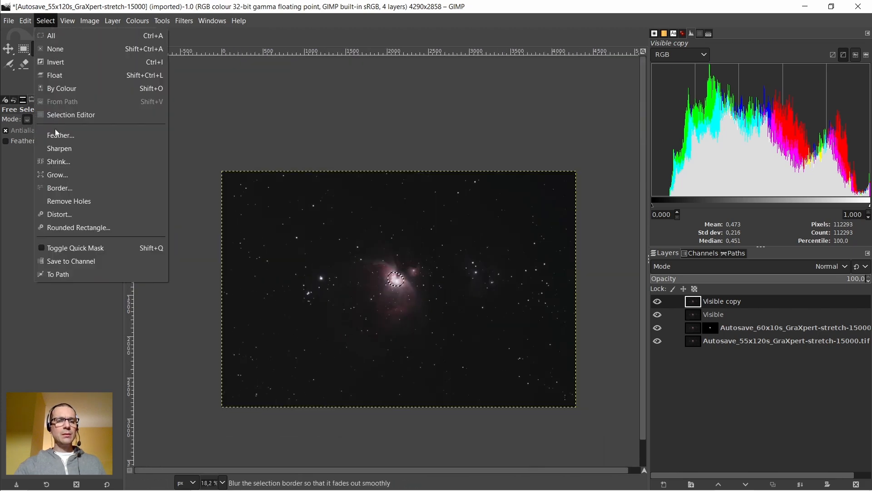
left_click(54, 61)
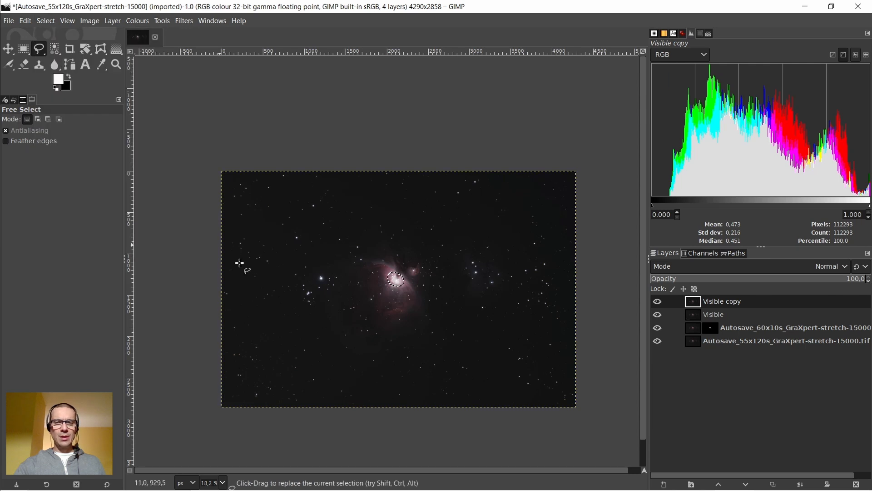
scroll(380, 305, "up", 3)
scroll(380, 305, "up", 4)
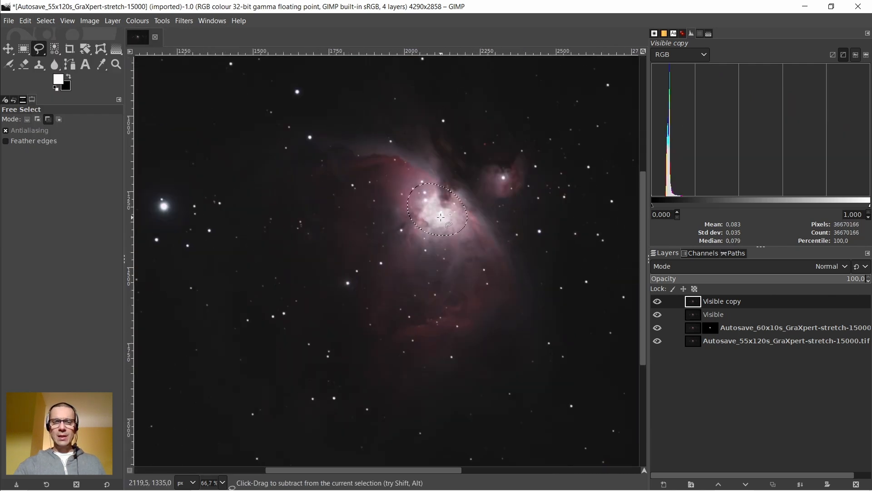
scroll(369, 262, "down", 6)
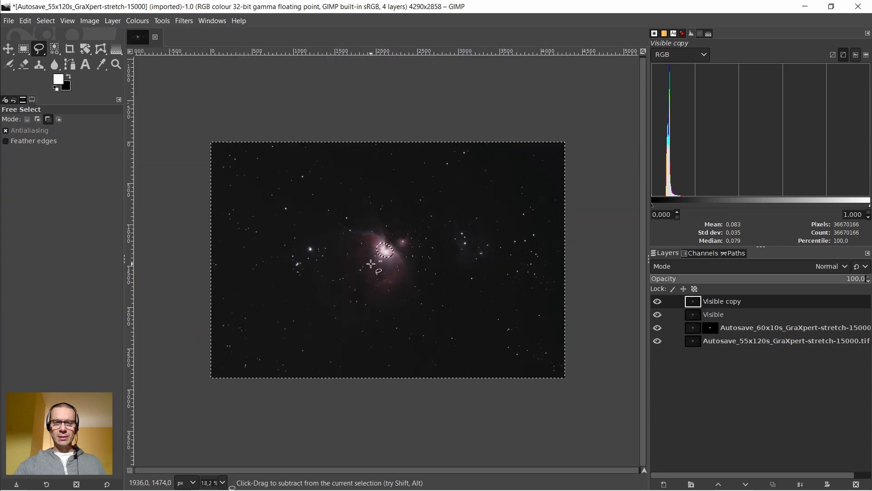
Start a Levels adjustment on the Visible copy layer and raise the midtone gamma of the Value channel to 2,68
right_click(417, 196)
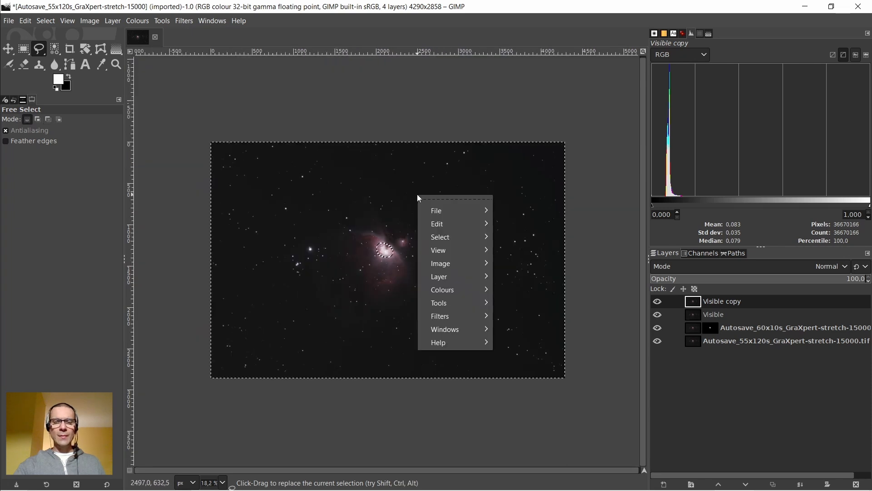
mouse_move(446, 293)
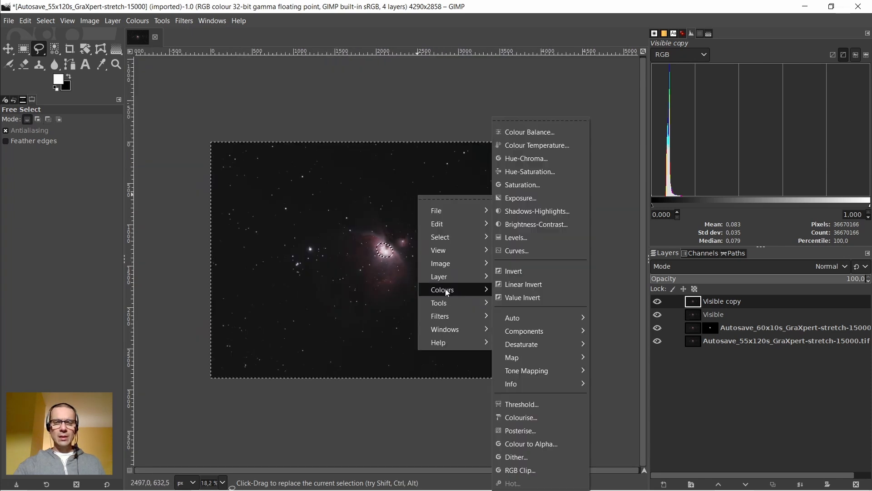
left_click(522, 239)
left_click_drag(433, 94, 635, 87)
left_click_drag(685, 276, 637, 275)
scroll(382, 262, "up", 5)
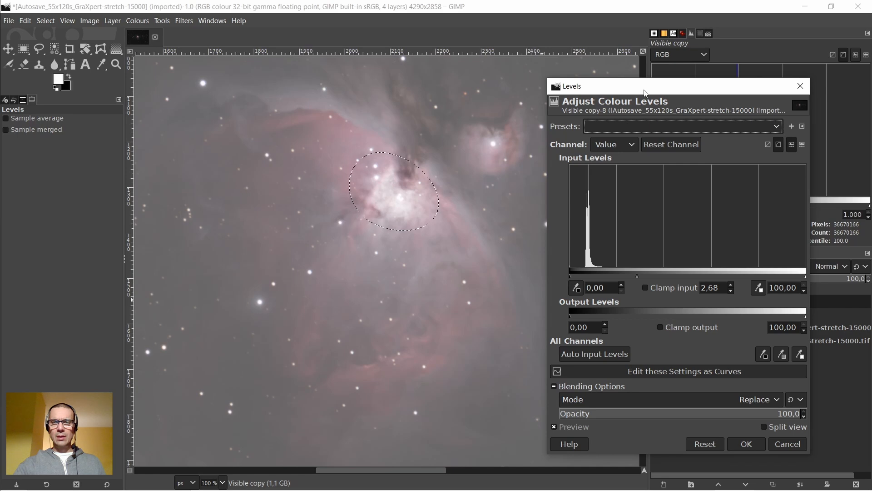
left_click_drag(645, 92, 157, 74)
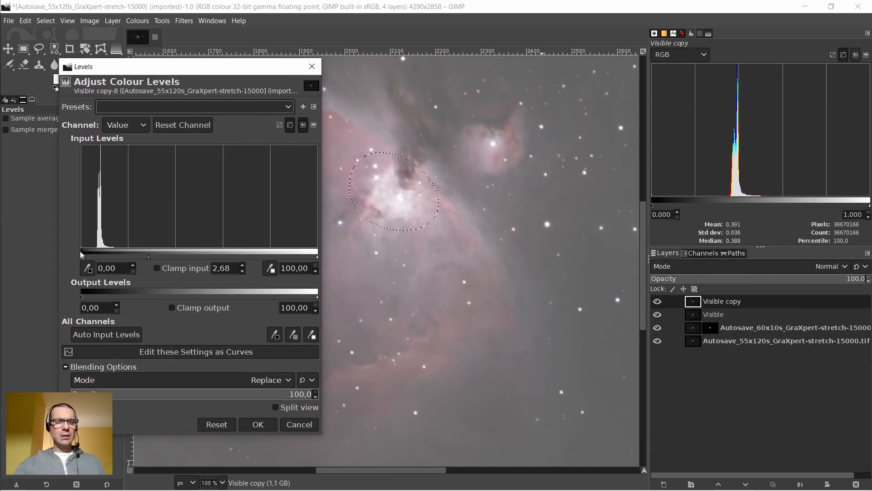
Try black input levels of 4,80 and 6,91, comparing the sky background with the nebula
mouse_move(82, 255)
left_mouse_down()
mouse_move(103, 264)
mouse_move(93, 266)
left_mouse_up()
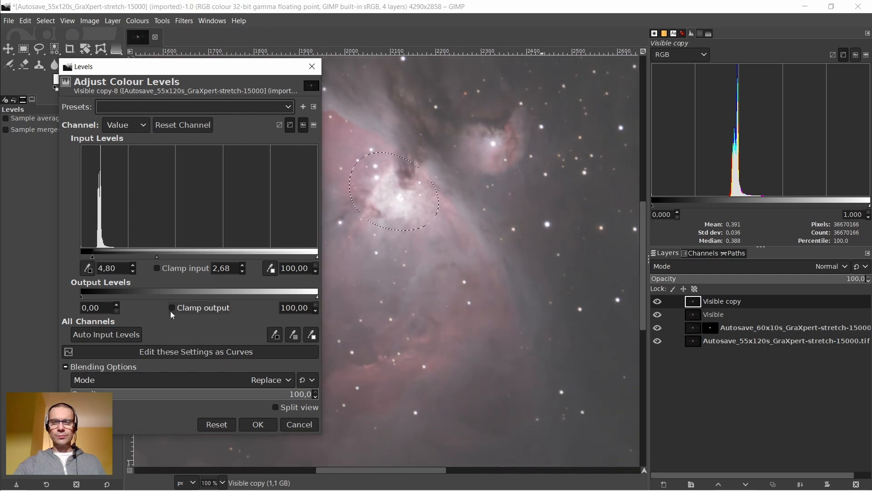
scroll(491, 305, "down", 5)
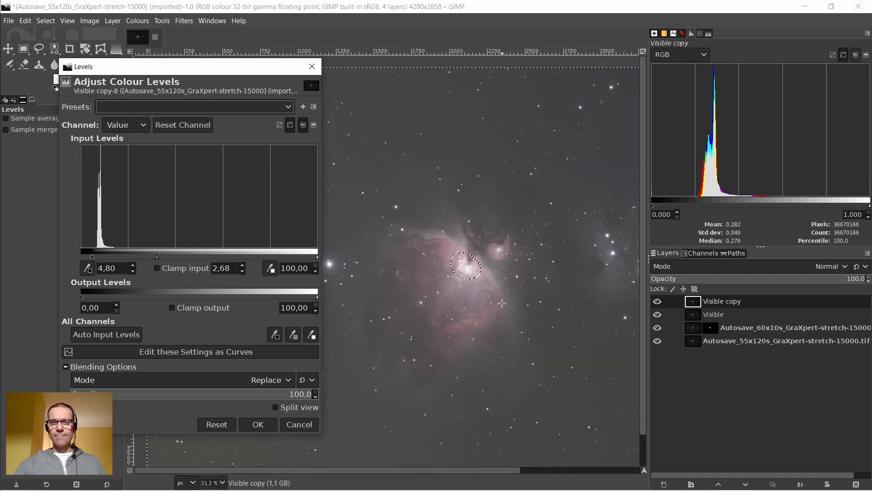
scroll(495, 300, "up", 7)
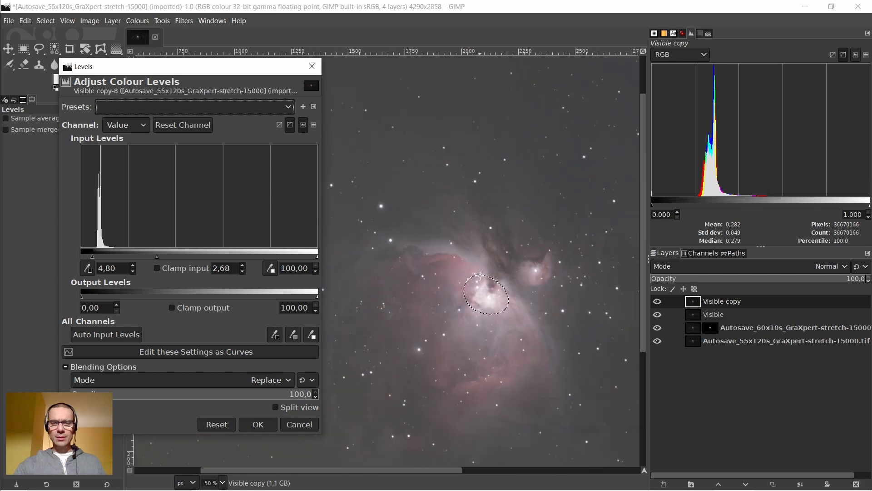
scroll(492, 284, "down", 2)
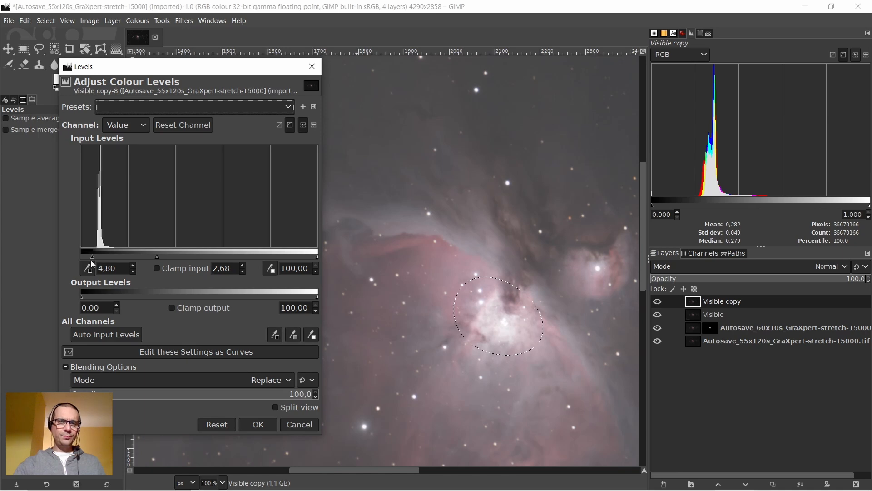
left_click_drag(95, 256, 97, 256)
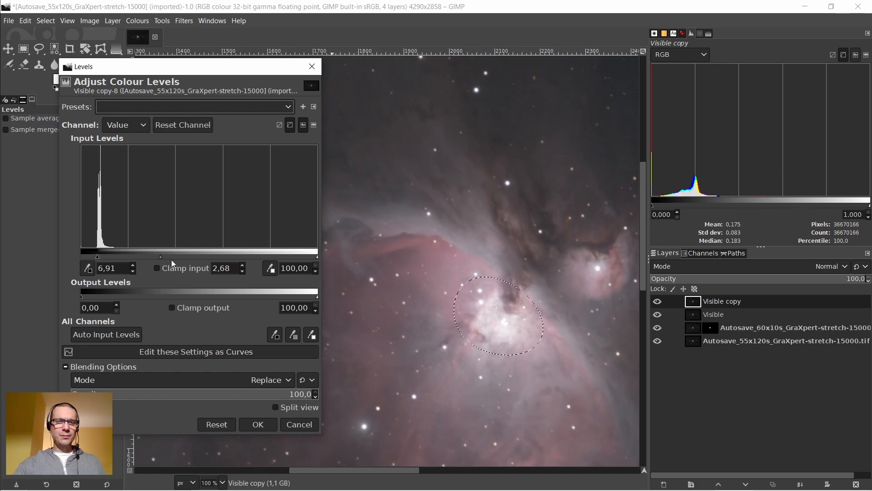
Brighten the midtones around the core by raising the Levels gamma to 3,59
left_click(154, 257)
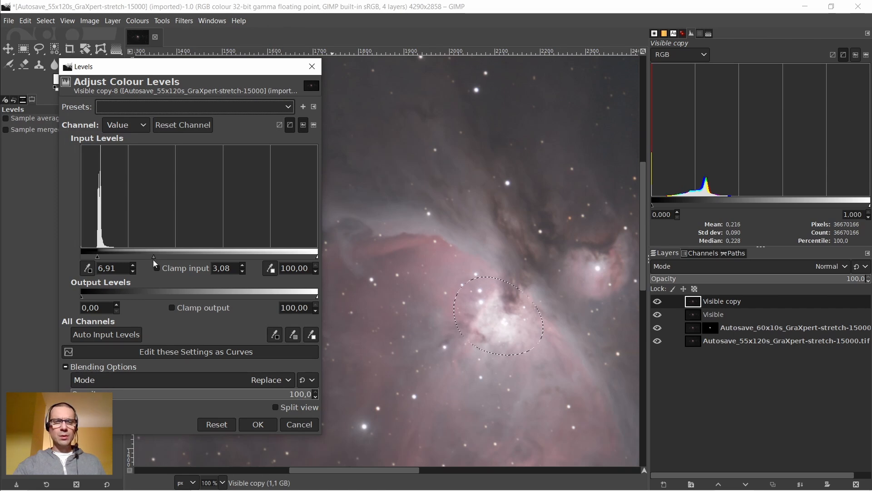
left_click(150, 259)
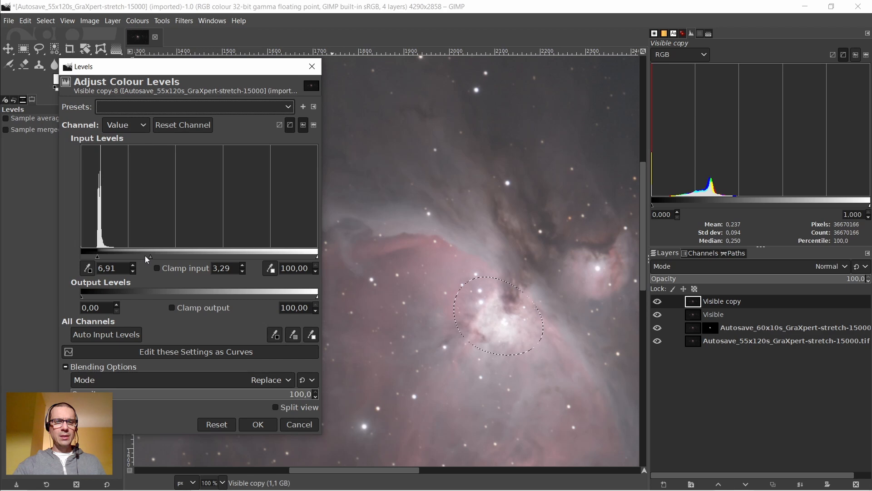
left_click(145, 256)
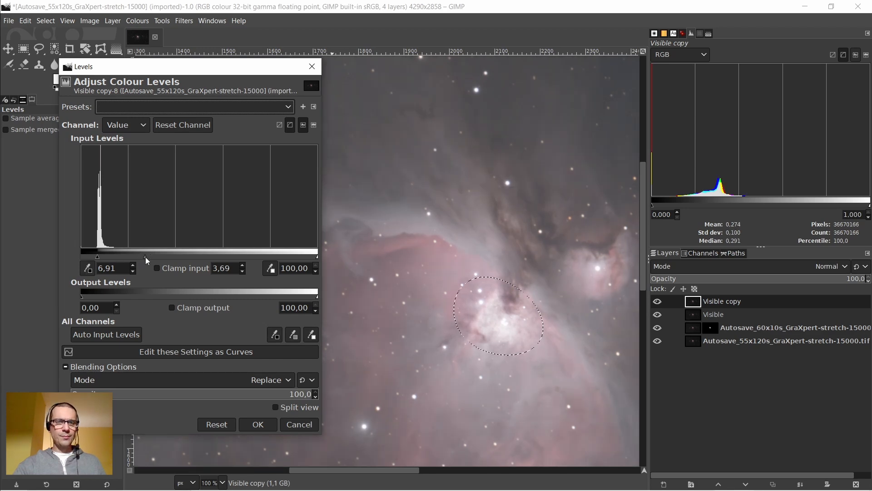
left_click(146, 257)
Fine-tune the black input level to 5,57 and apply the Levels adjustment to the area outside the core
left_click_drag(99, 255, 91, 258)
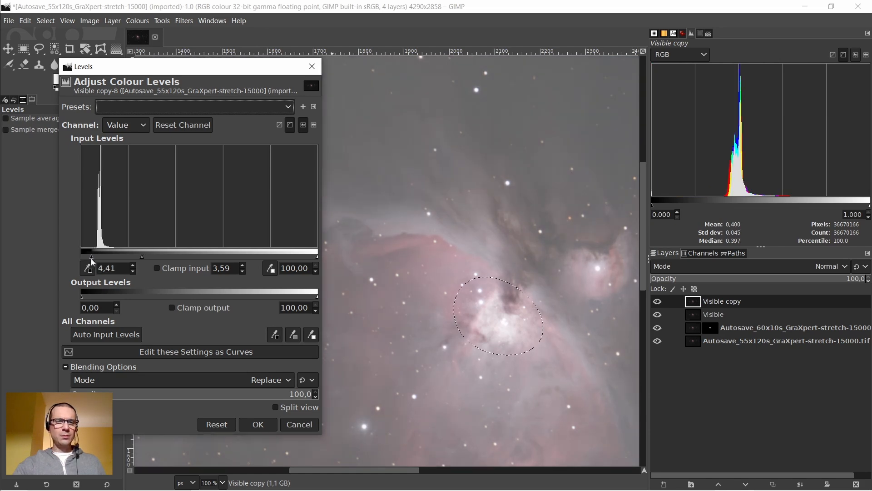
left_click_drag(93, 258, 96, 257)
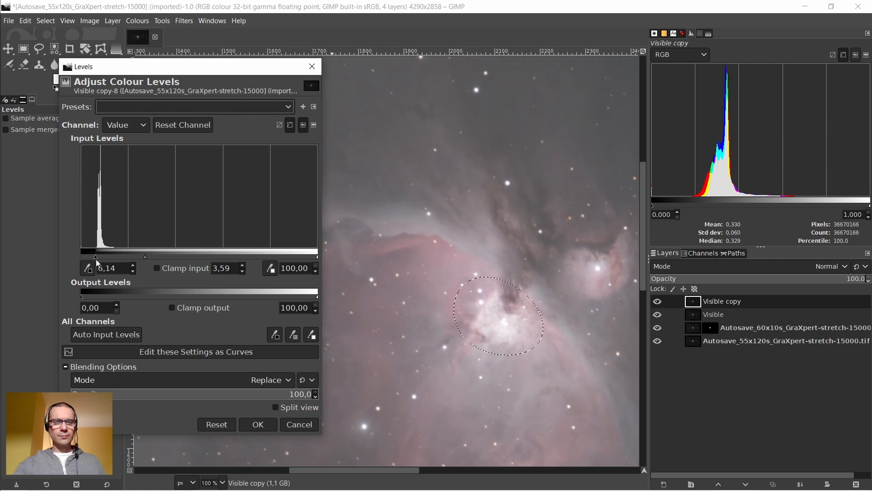
left_click_drag(97, 257, 98, 257)
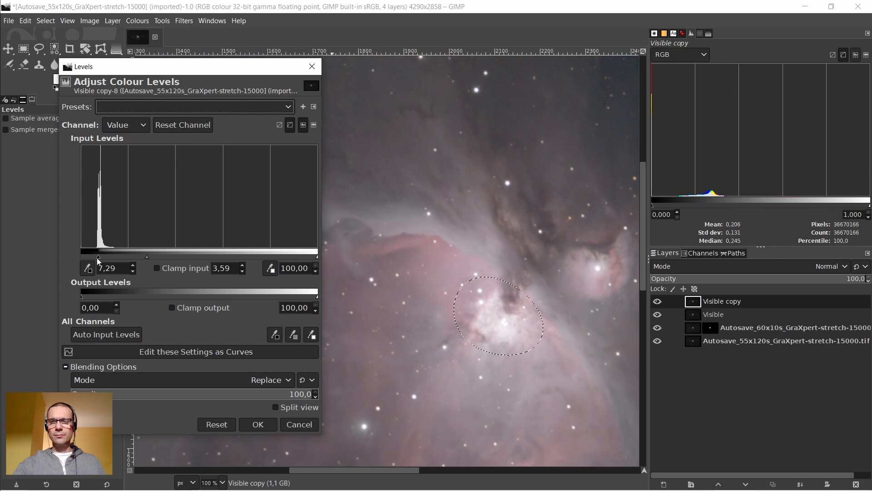
left_click_drag(98, 257, 95, 257)
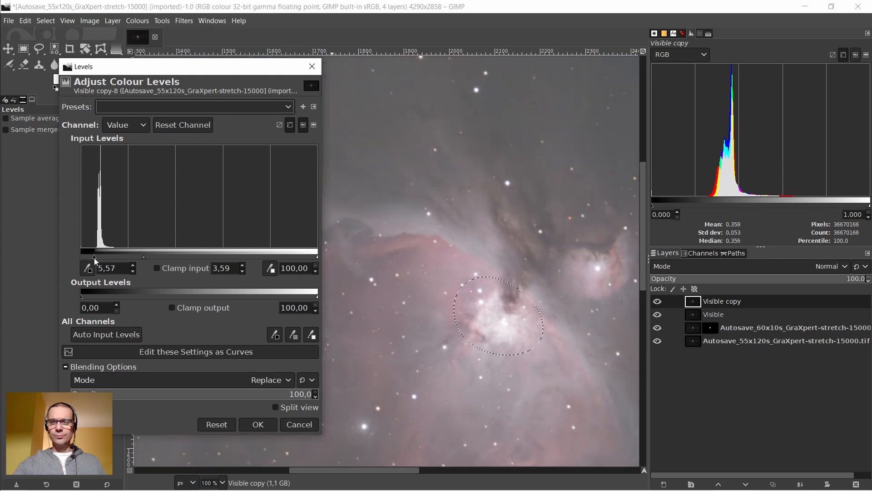
scroll(436, 274, "down", 2)
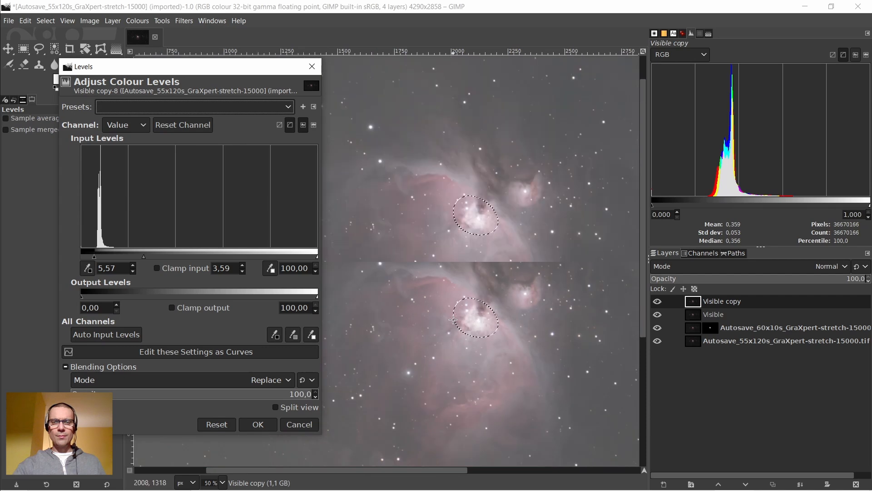
scroll(436, 275, "up", 3)
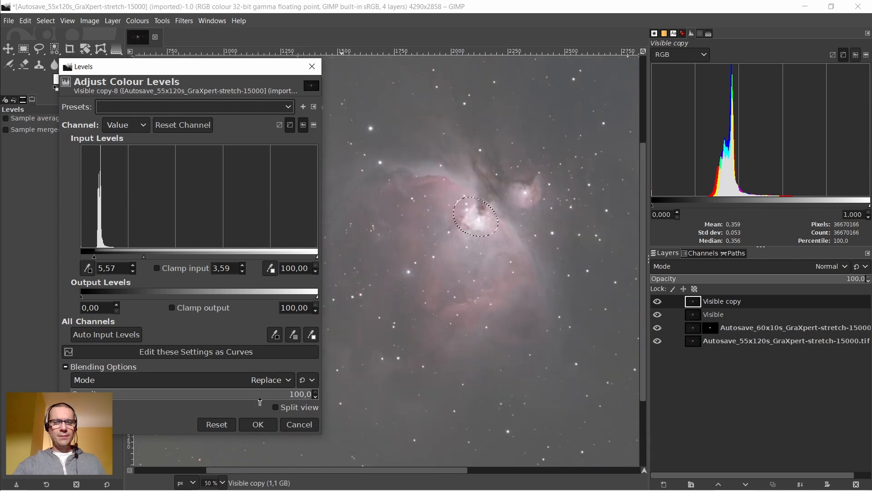
left_click(258, 423)
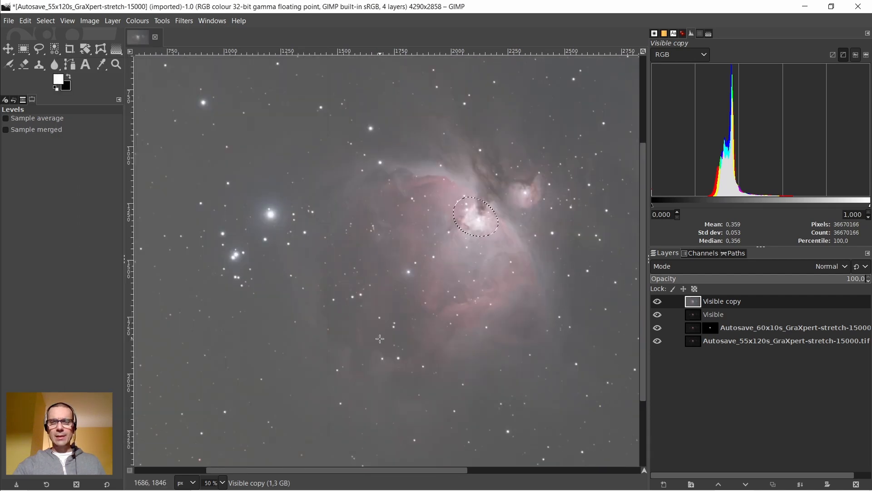
Apply a second Levels adjustment to the area outside the core with the black input level at 19,39
right_click(306, 149)
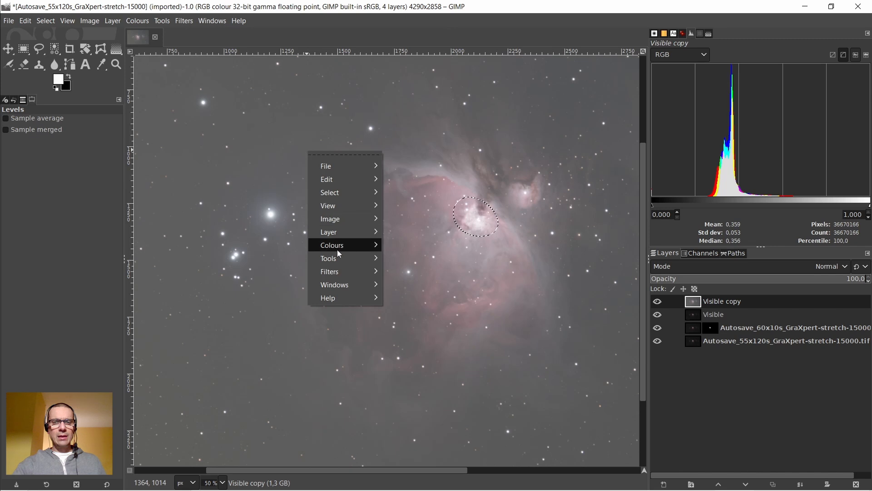
mouse_move(337, 250)
left_click(406, 237)
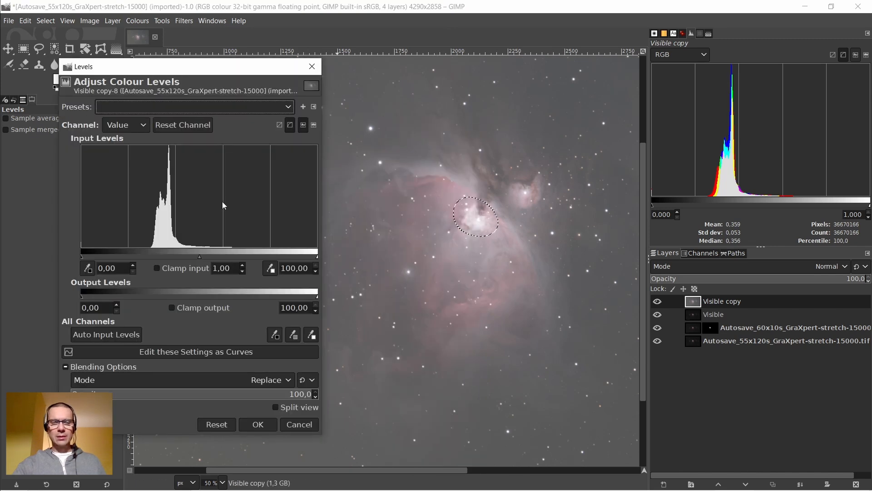
left_click_drag(84, 256, 103, 258)
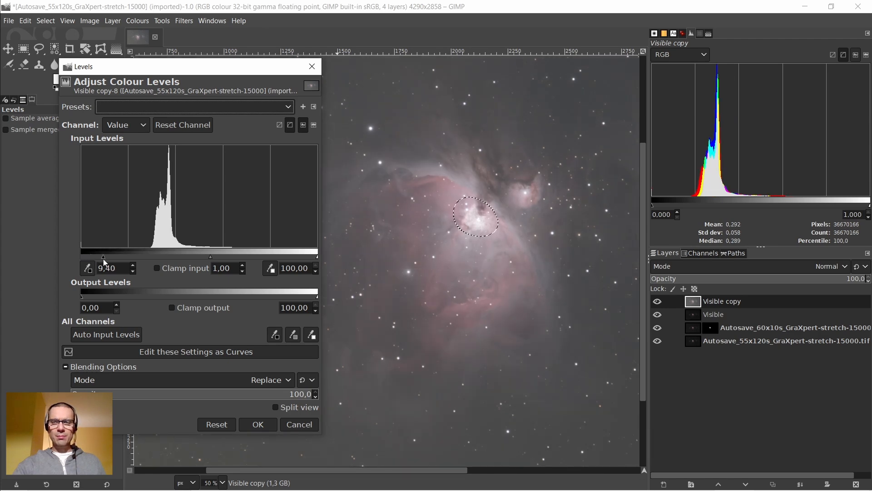
scroll(366, 178, "up", 2)
scroll(366, 178, "down", 1)
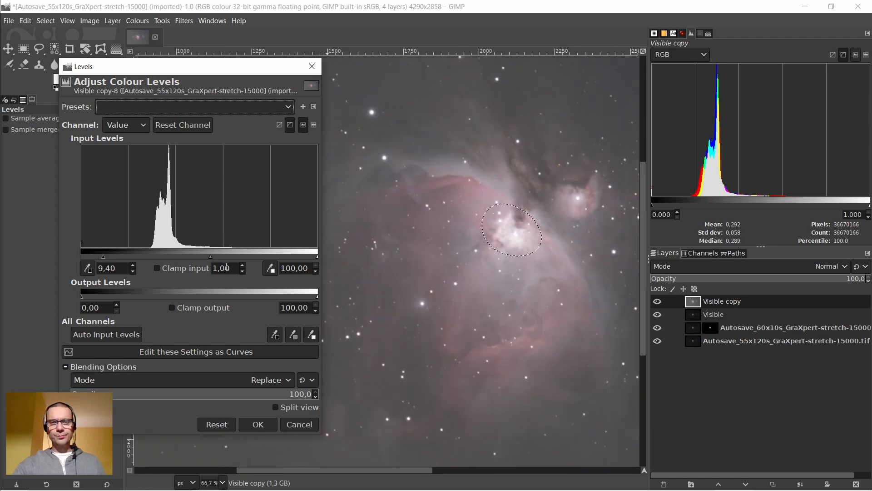
left_click_drag(103, 259, 129, 263)
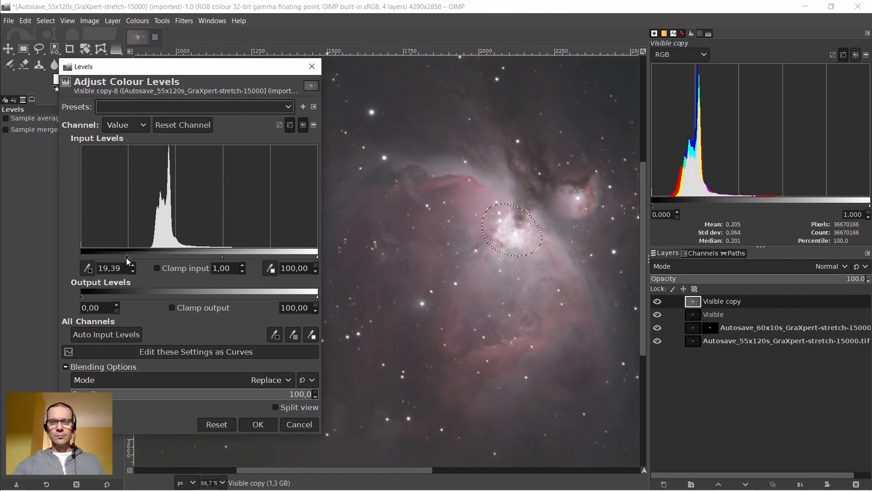
left_click(250, 421)
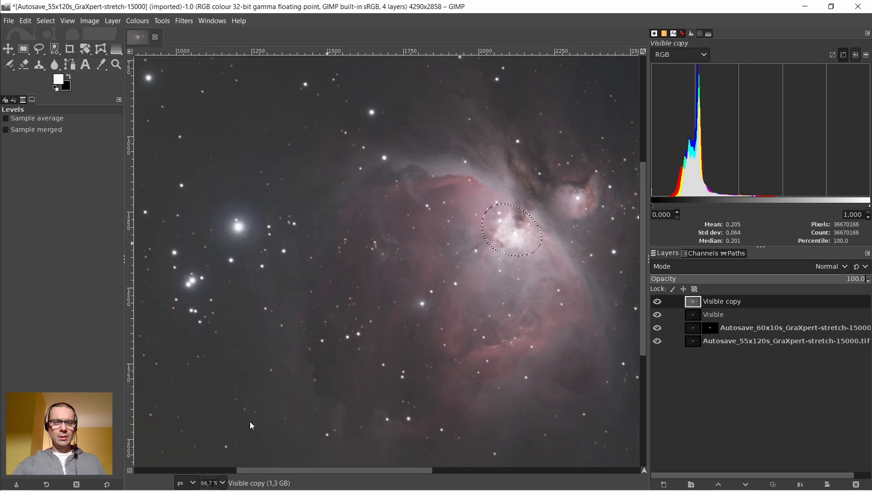
Inspect the stretched nebula, remove the selection and check the transition around the bright core
scroll(460, 271, "down", 4)
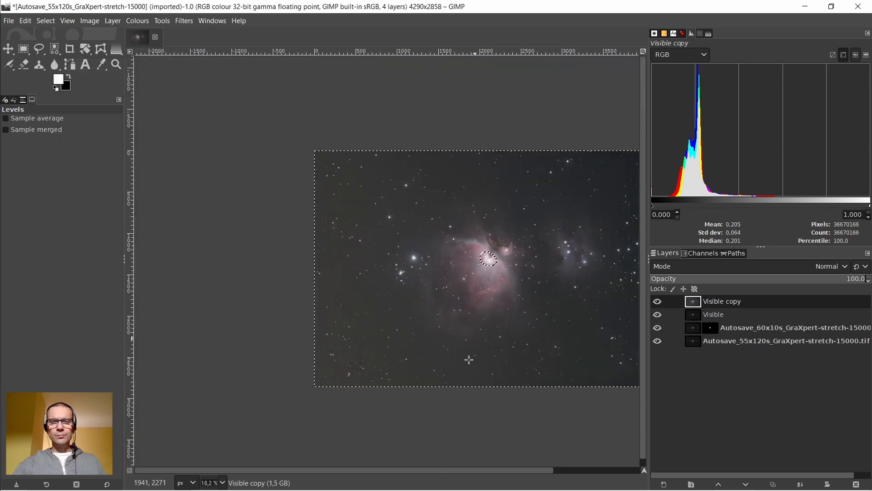
scroll(370, 267, "up", 3)
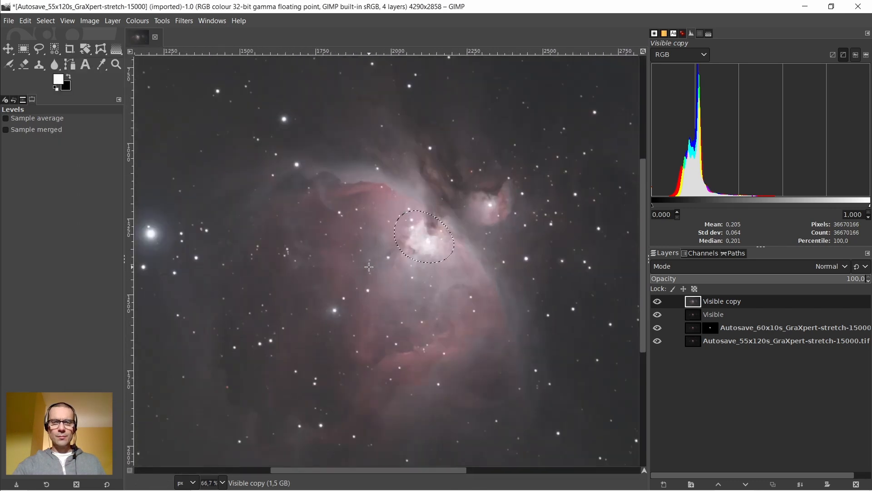
scroll(371, 267, "down", 1)
scroll(371, 267, "up", 2)
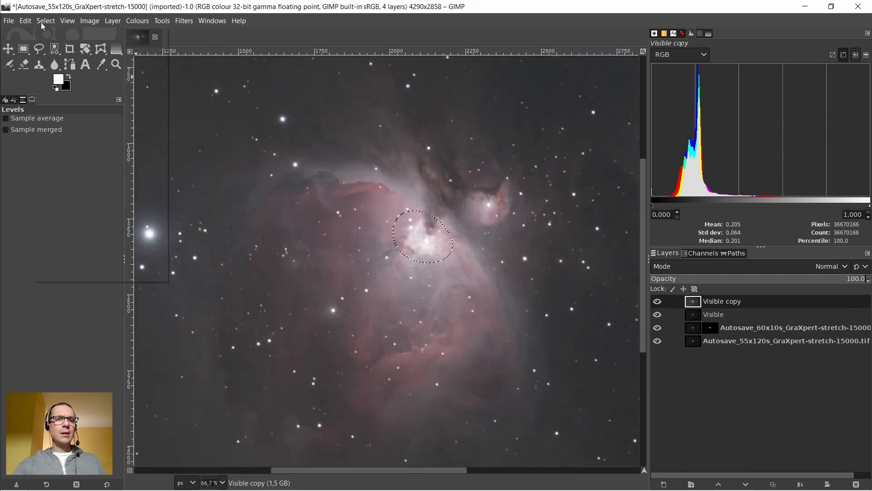
left_click(45, 21)
left_click(55, 50)
scroll(422, 239, "up", 3)
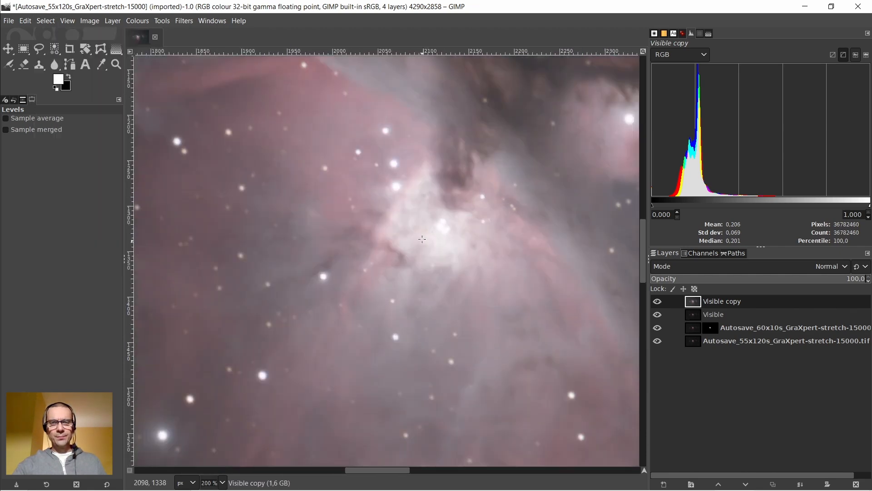
Draw a closed polygonal free selection around the nebula's bright core and the surrounding inner nebulosity on the Visible copy layer
scroll(431, 219, "down", 1)
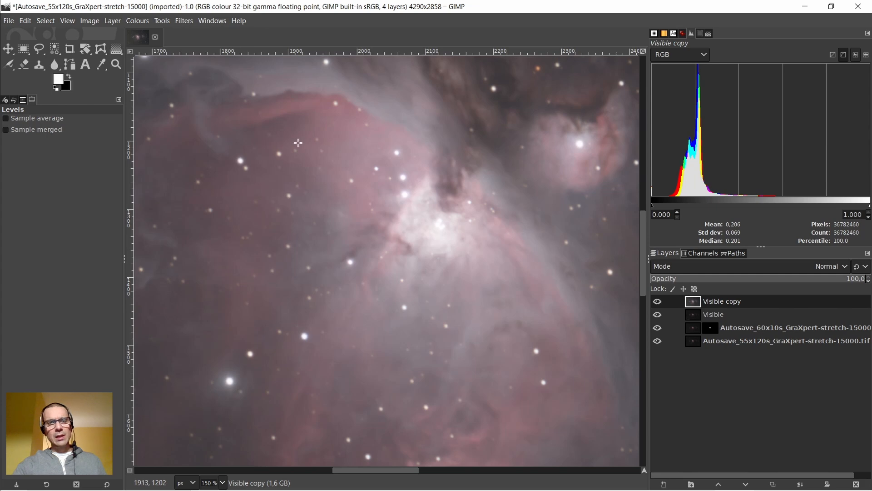
left_click(39, 49)
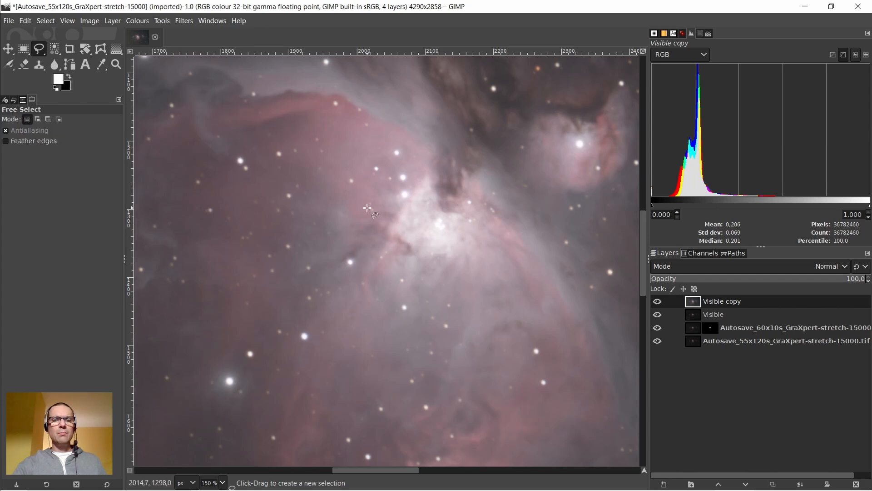
left_click(401, 133)
left_click(319, 166)
left_click(266, 208)
left_click(252, 266)
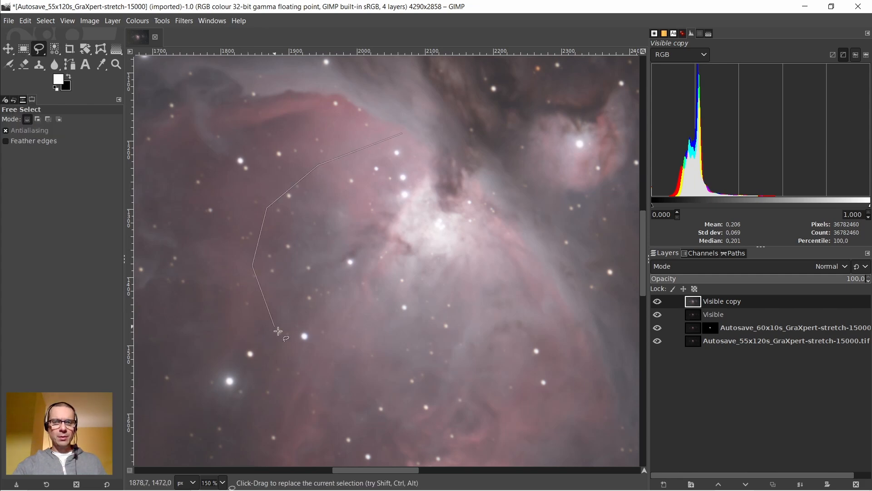
left_click(283, 342)
left_click(347, 374)
left_click(429, 388)
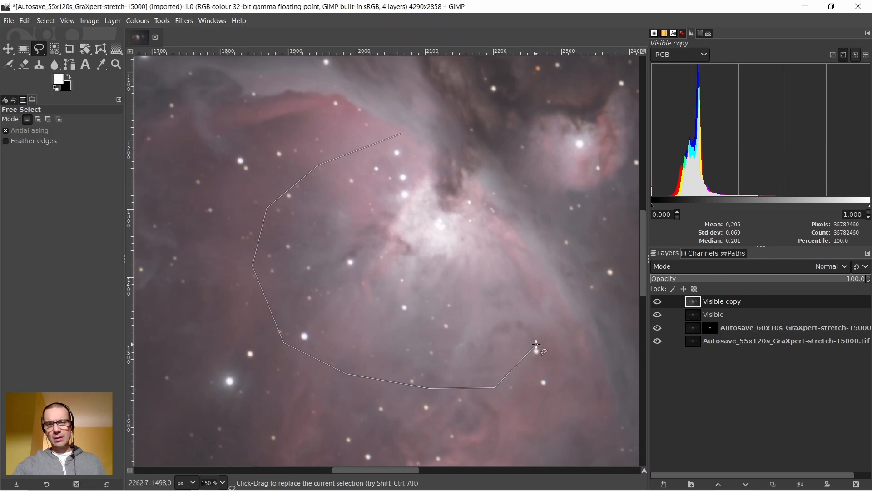
left_click(537, 264)
left_click(506, 200)
left_click(443, 159)
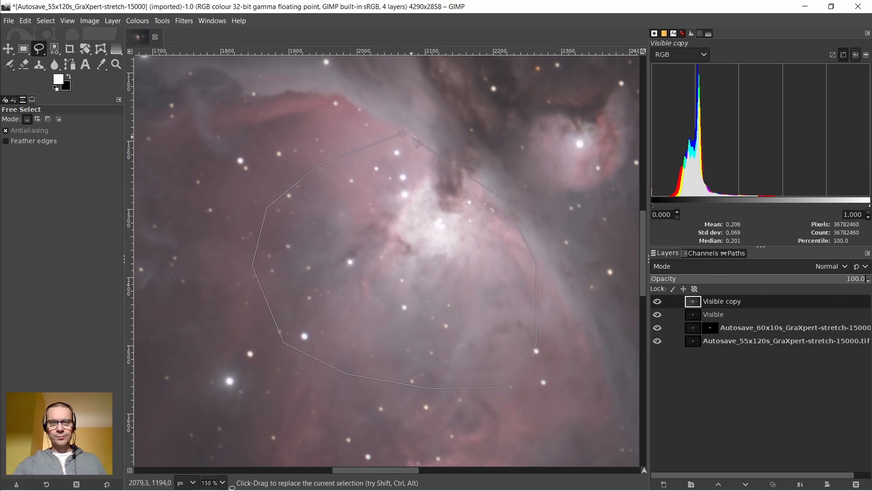
double_click(402, 133)
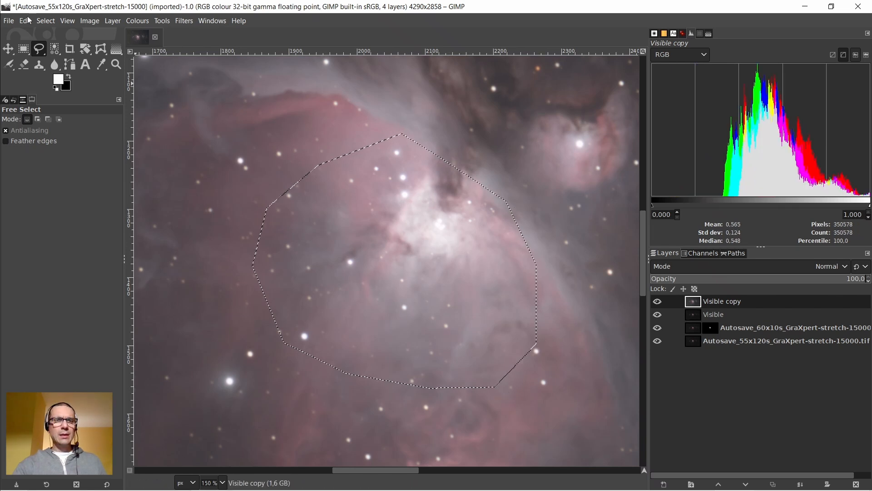
Feather the core selection by 200 px and invert it to cover everything outside the core
left_click(44, 21)
left_click(53, 135)
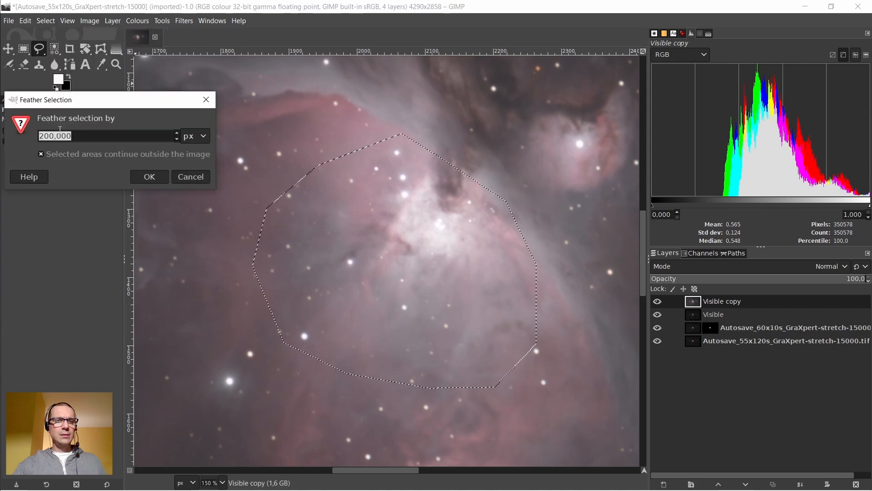
left_click(143, 179)
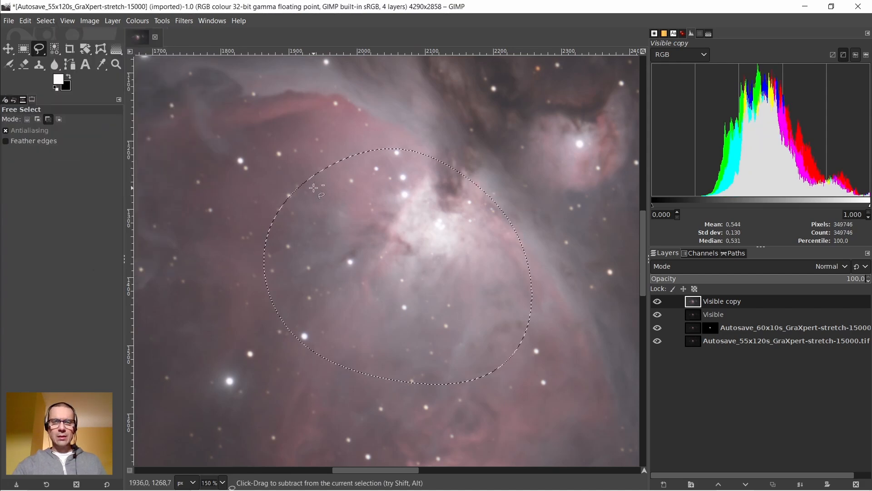
scroll(315, 187, "down", 1, "ctrl")
scroll(314, 188, "down", 4, "ctrl")
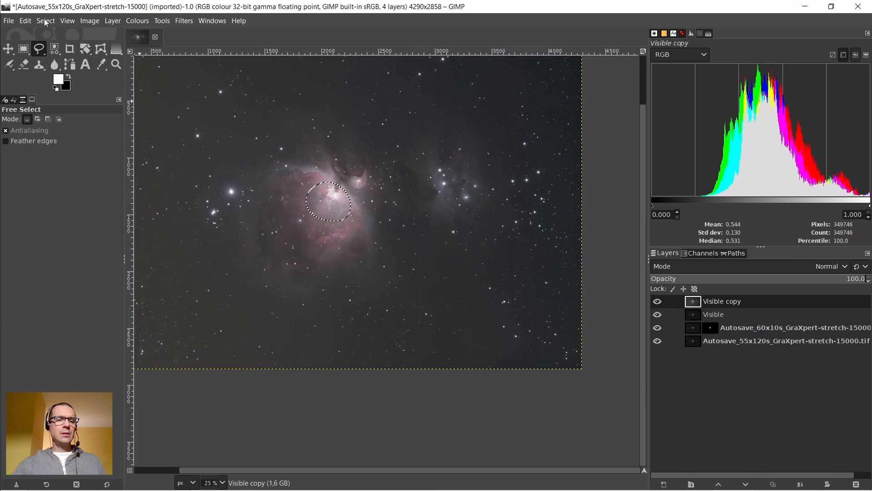
left_click(46, 20)
left_click(53, 62)
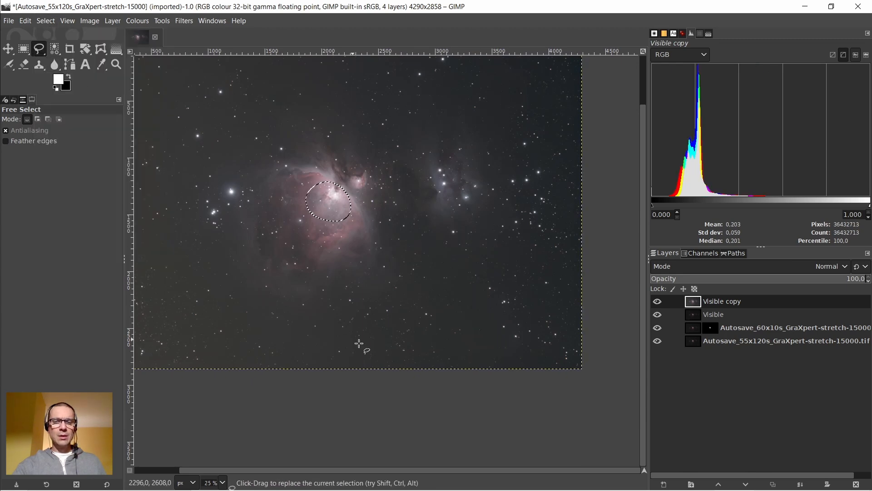
Examine the inverted selection's edge around the core, both close up and across the whole image
left_click_drag(394, 470, 352, 469)
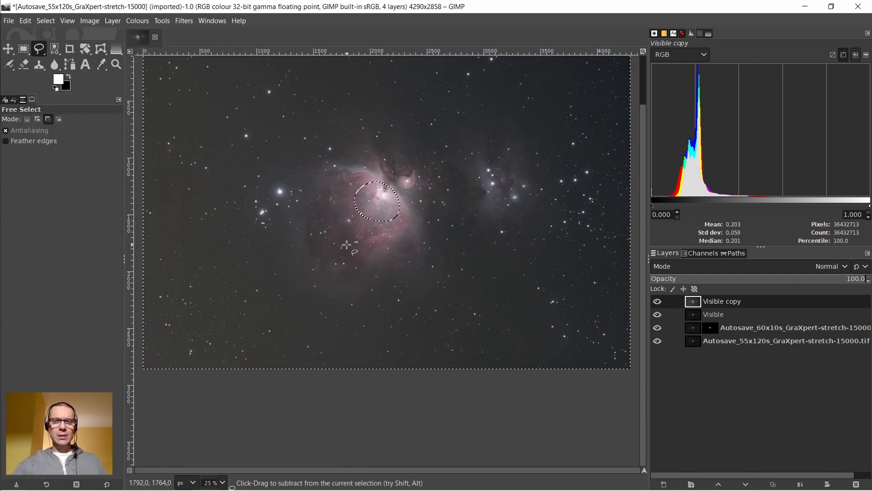
scroll(346, 246, "down", 1, "ctrl")
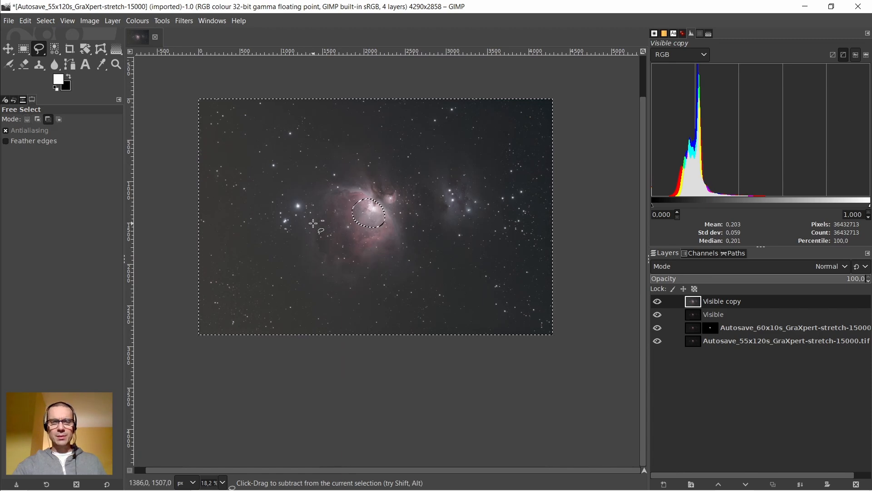
scroll(358, 213, "up", 4, "ctrl")
scroll(358, 212, "up", 2, "ctrl")
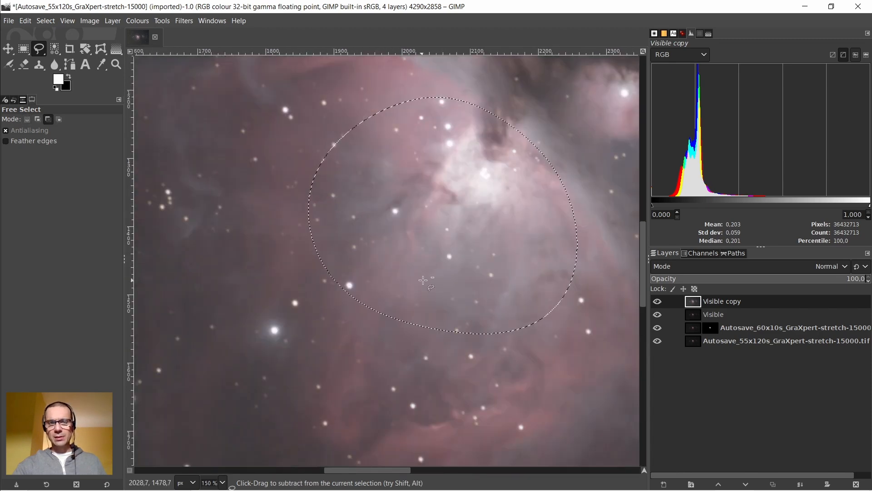
scroll(433, 276, "down", 2, "ctrl")
scroll(433, 276, "down", 2, "ctrl")
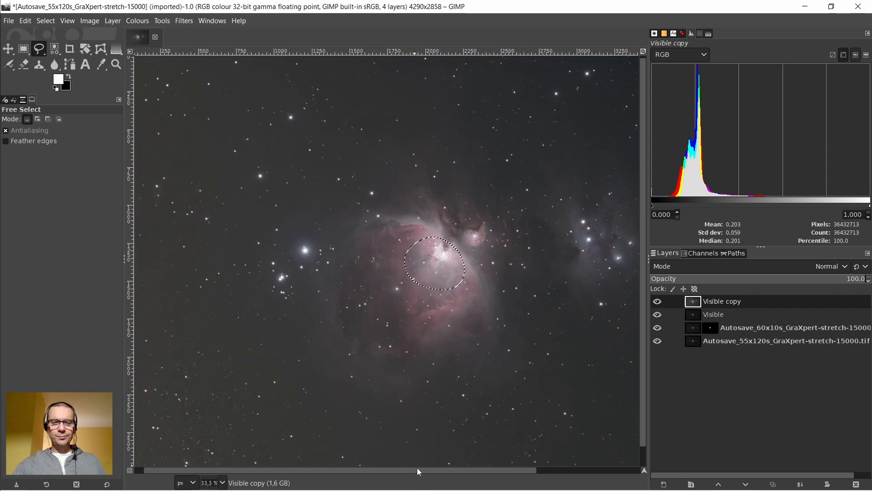
left_click_drag(419, 471, 440, 468)
scroll(365, 362, "down", 1, "ctrl")
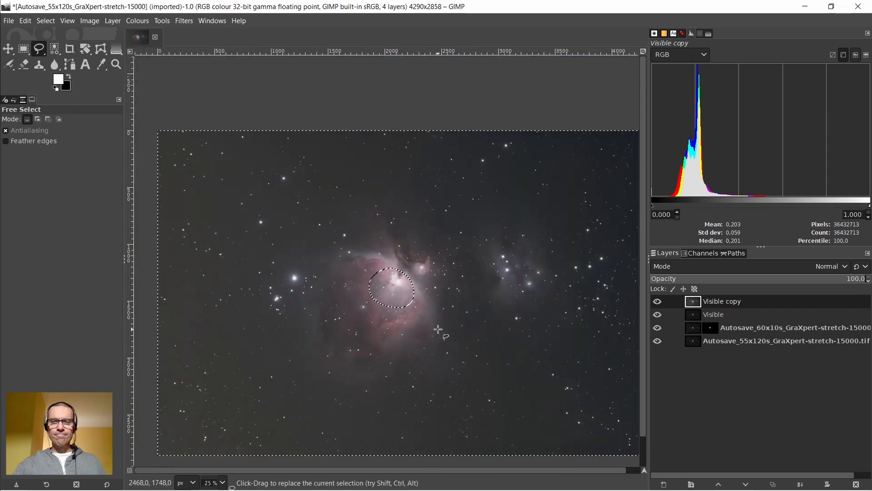
scroll(438, 329, "down", 1, "ctrl")
left_click_drag(477, 470, 495, 473)
Apply a Levels adjustment to the area outside the core with the midtone gamma at 1,28
right_click(432, 278)
mouse_move(454, 374)
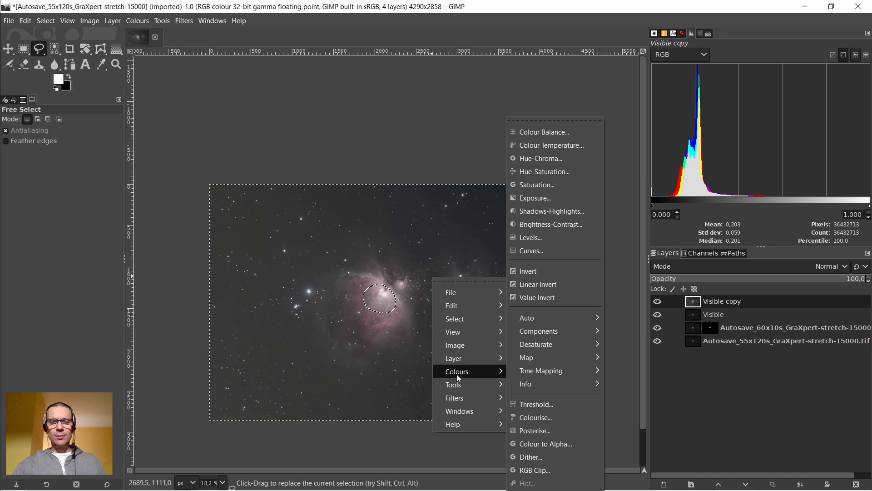
left_click(527, 241)
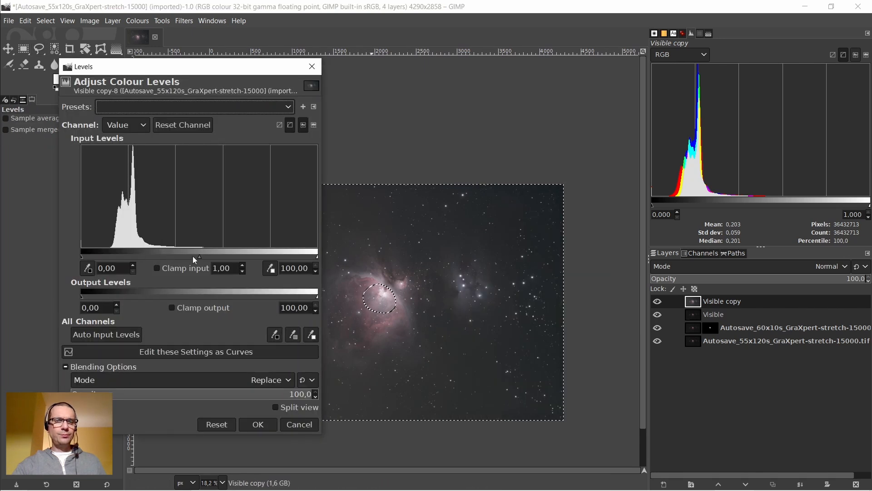
left_click_drag(201, 256, 187, 259)
scroll(359, 318, "up", 4)
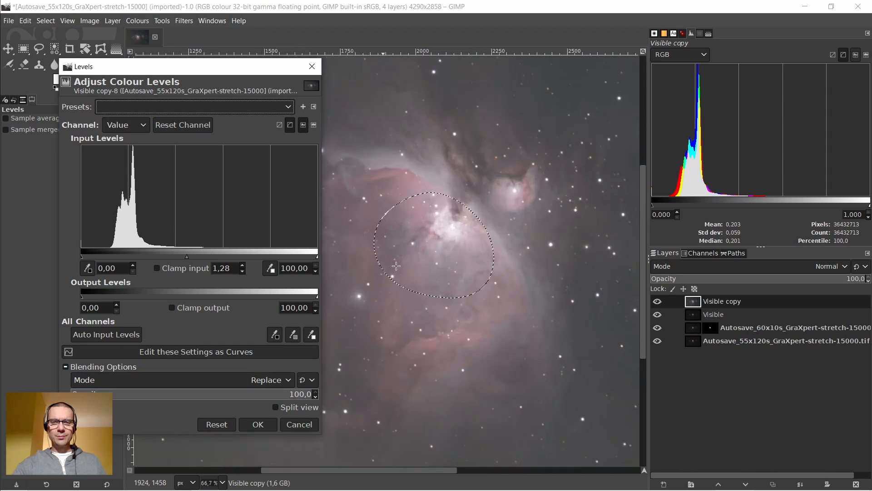
scroll(421, 260, "down", 4)
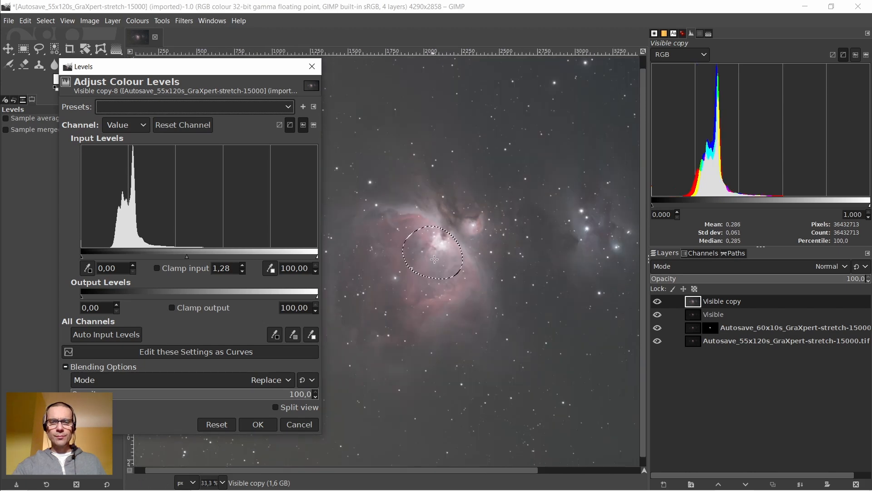
left_click(257, 424)
Start another Levels adjustment on the area outside the core and set the black input level to 7,68
right_click(392, 193)
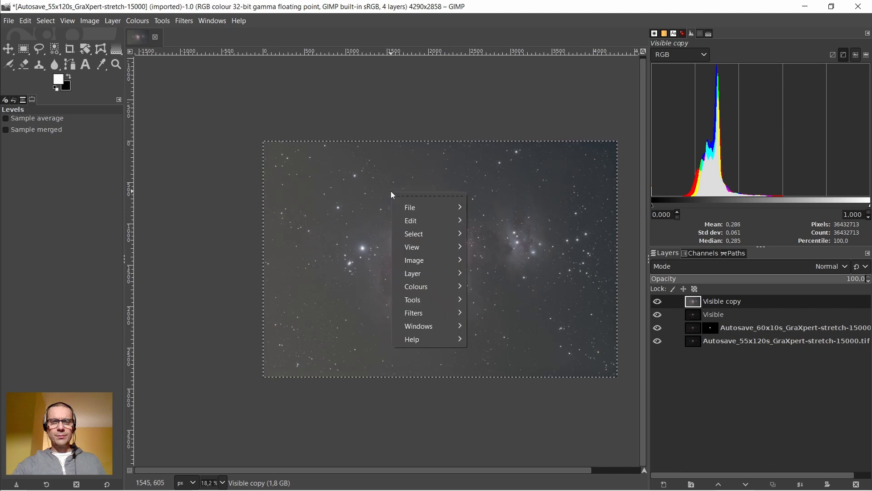
mouse_move(424, 288)
left_click(488, 238)
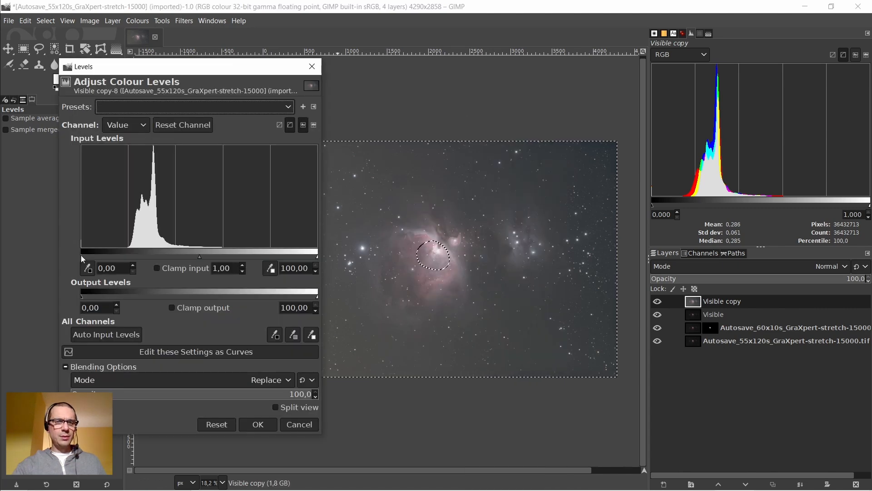
left_click_drag(81, 255, 91, 257)
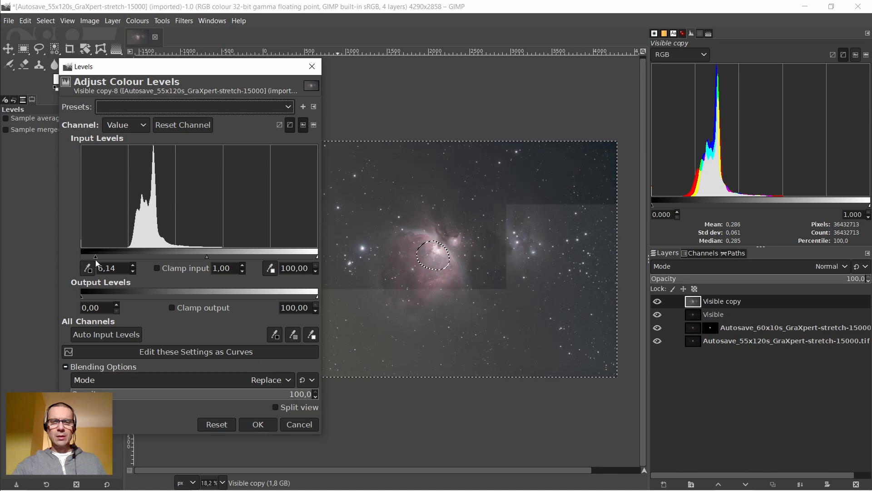
left_click_drag(96, 263, 101, 264)
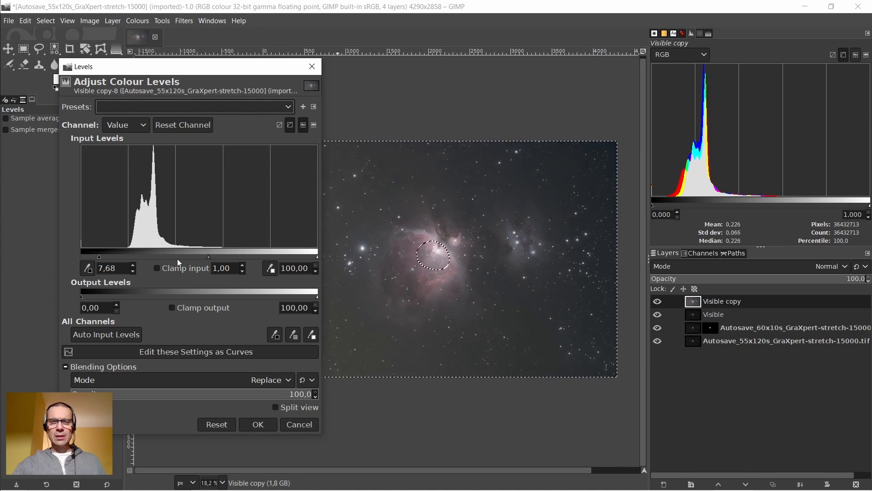
Check the preview around the core, raise the black input level to 10,56 and apply the Levels adjustment
scroll(417, 268, "up", 5)
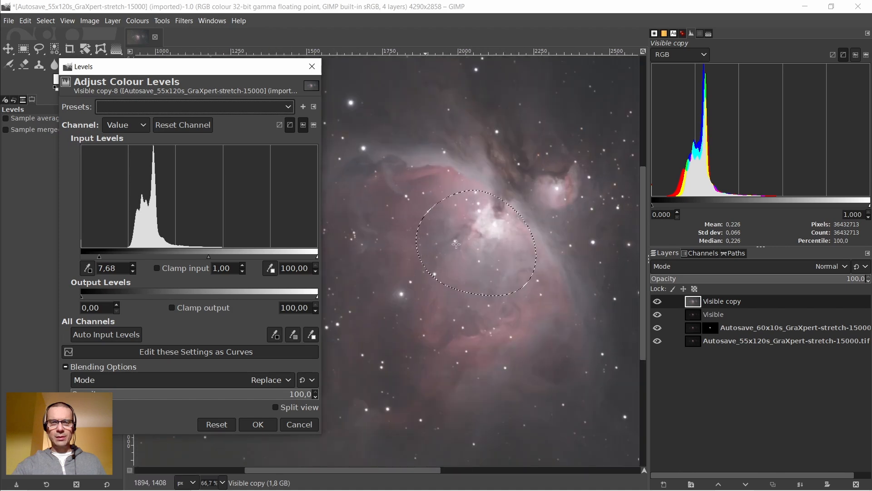
scroll(522, 226, "down", 2)
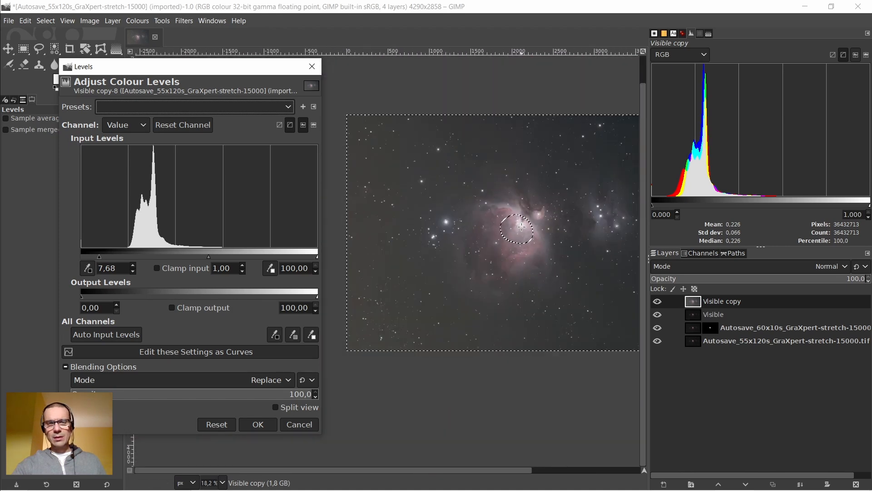
scroll(431, 233, "up", 5)
scroll(431, 234, "down", 6)
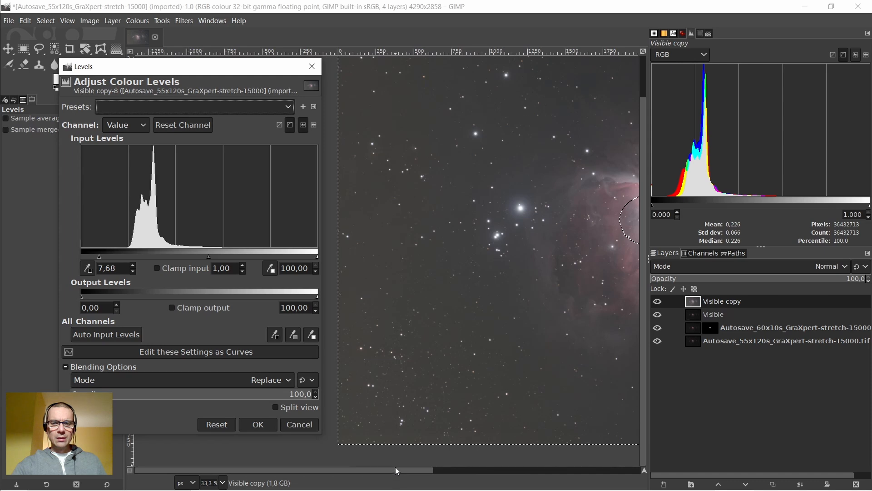
left_click_drag(397, 470, 525, 477)
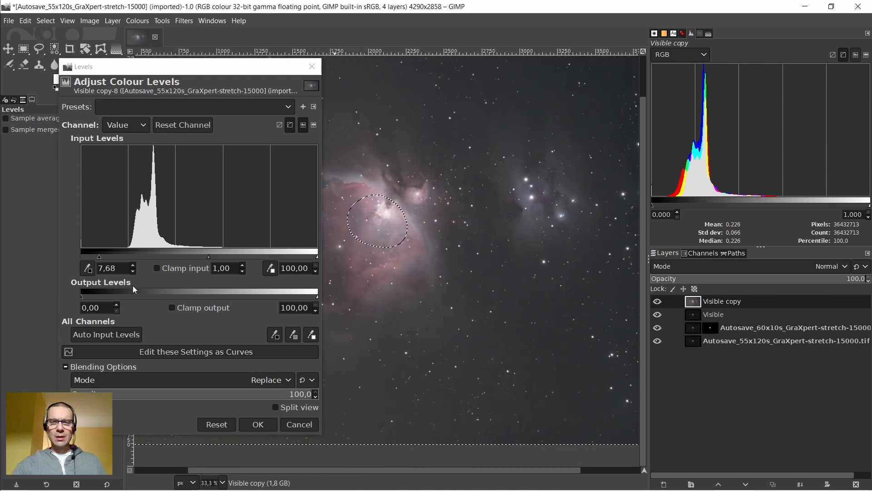
left_click_drag(102, 261, 107, 267)
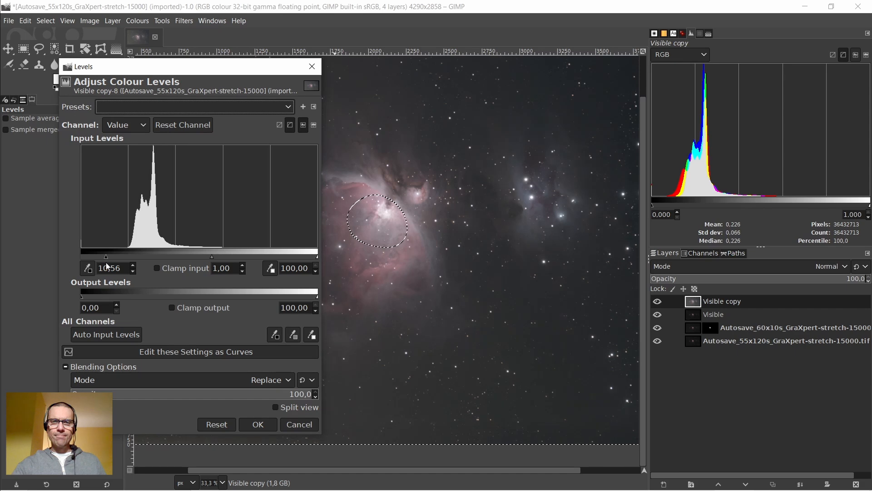
left_click(257, 423)
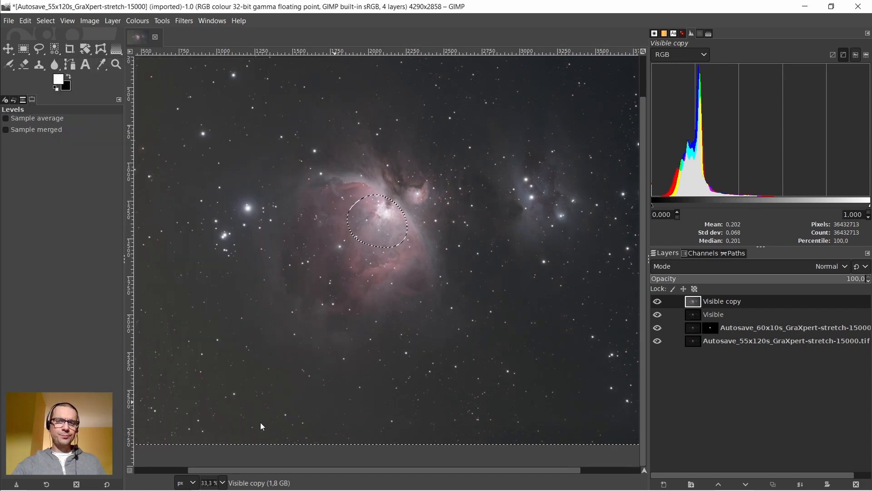
Inspect the stretched nebula and remove the selection
scroll(363, 206, "up", 3)
scroll(363, 206, "down", 2)
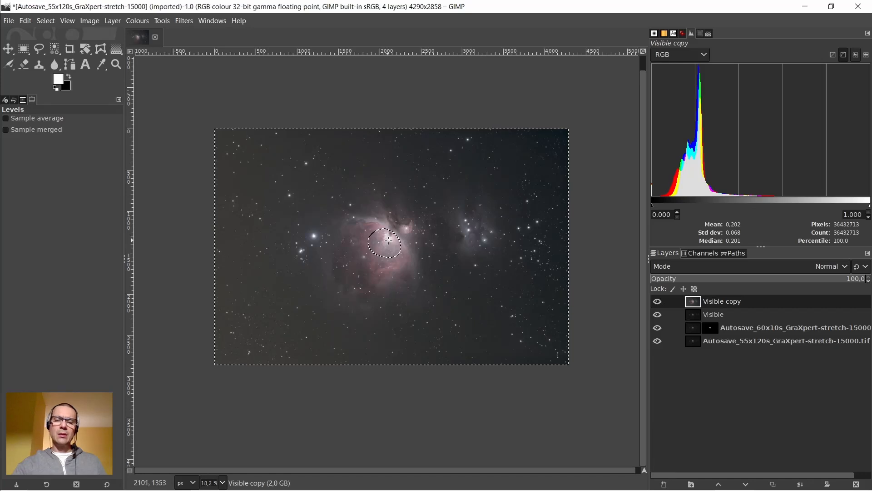
left_click(45, 22)
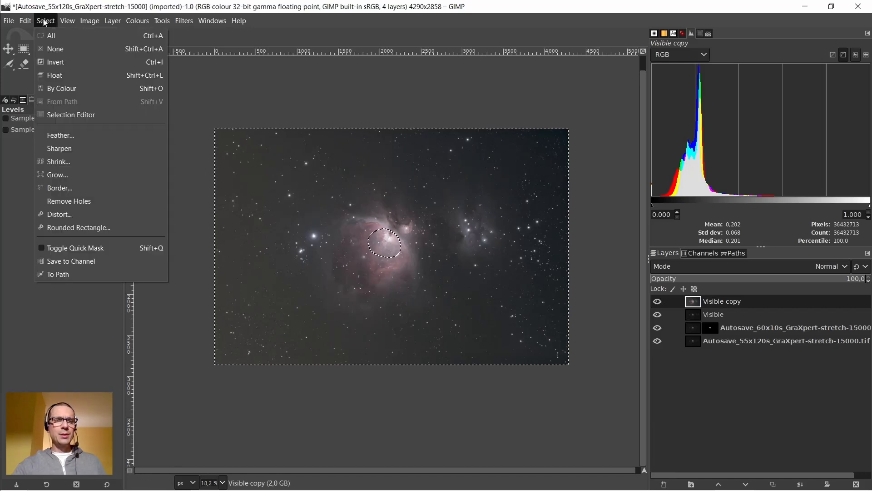
left_click(54, 49)
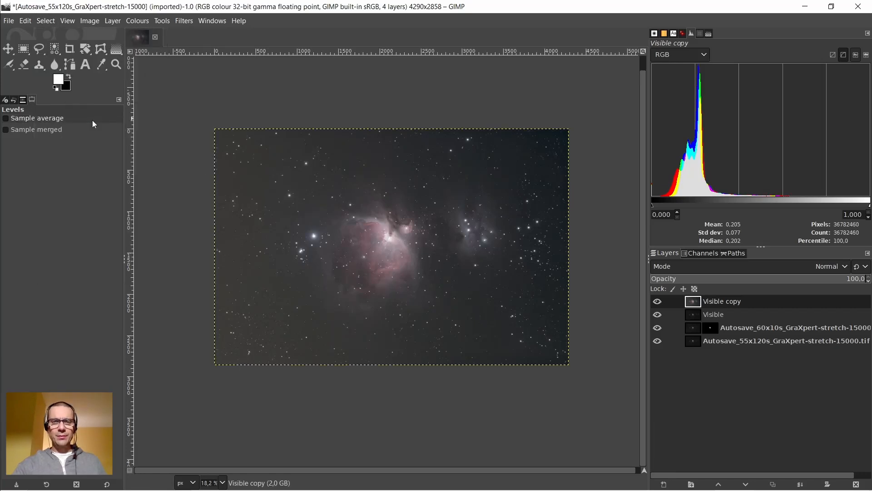
left_click(45, 21)
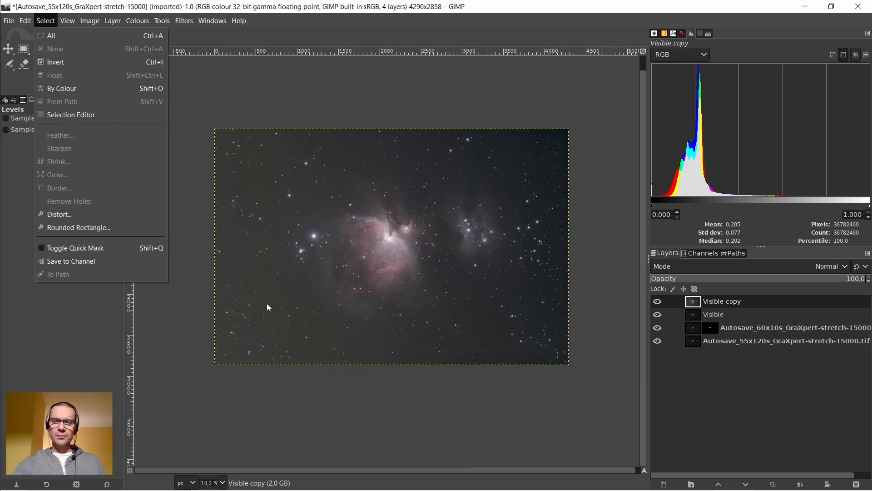
left_click(396, 201)
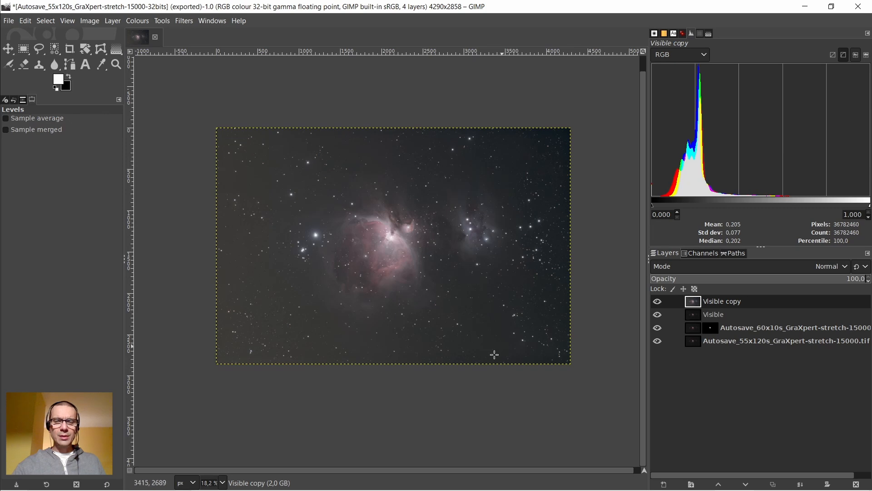
Start exporting the image to the M42 folder under the name Autosave_55x120s_GraXpert-stretch-15000-32bits.tif
left_click(9, 21)
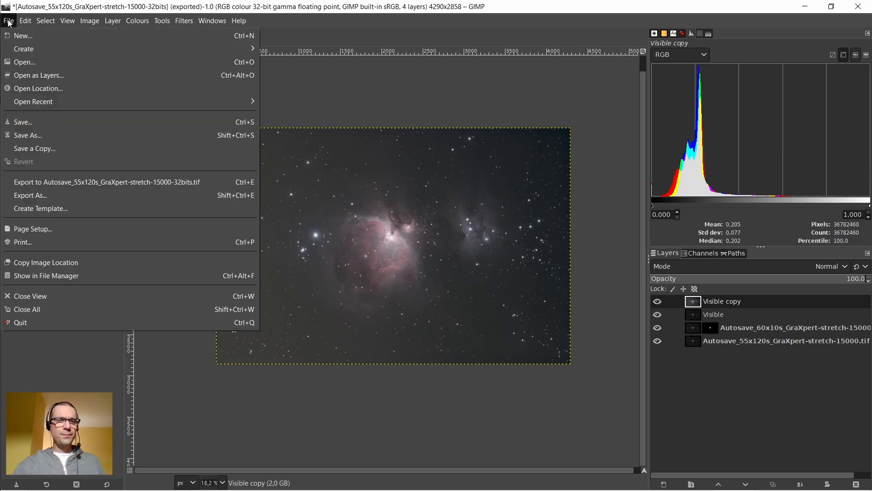
left_click(39, 195)
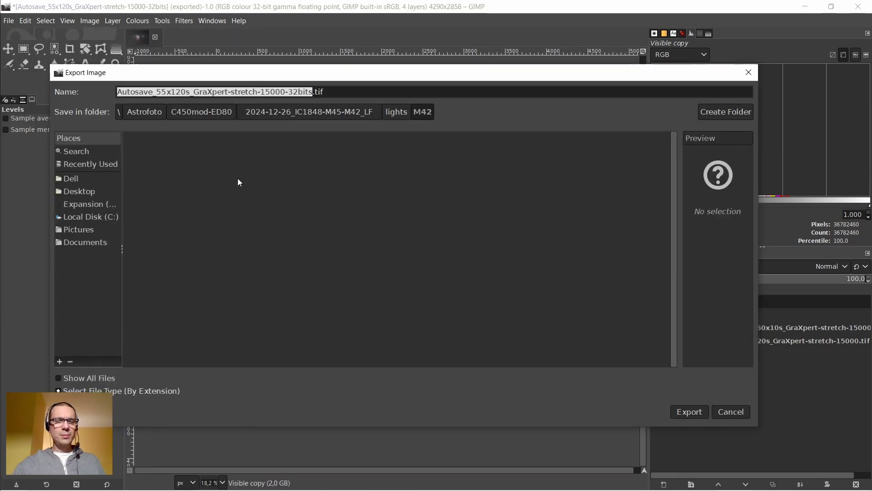
left_click(313, 92)
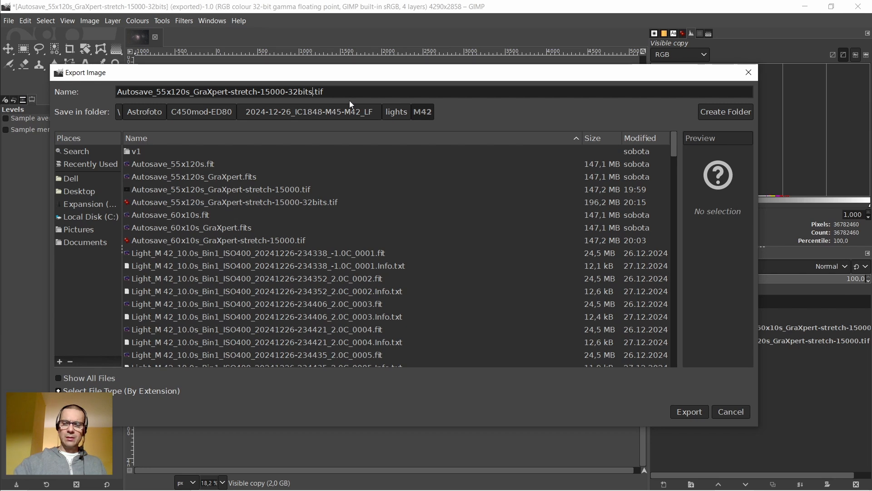
key("BackSpace")
key("BackSpace")
key("BackSpace")
key("BackSpace")
key("BackSpace")
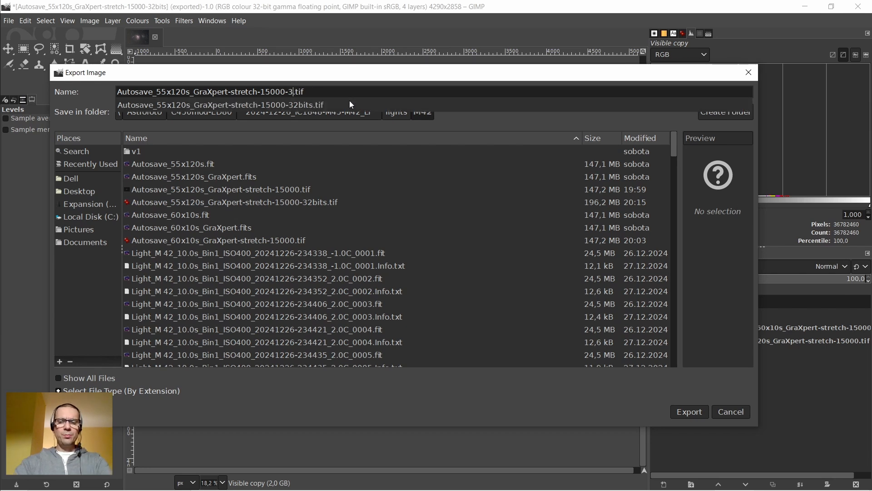
type("2bits")
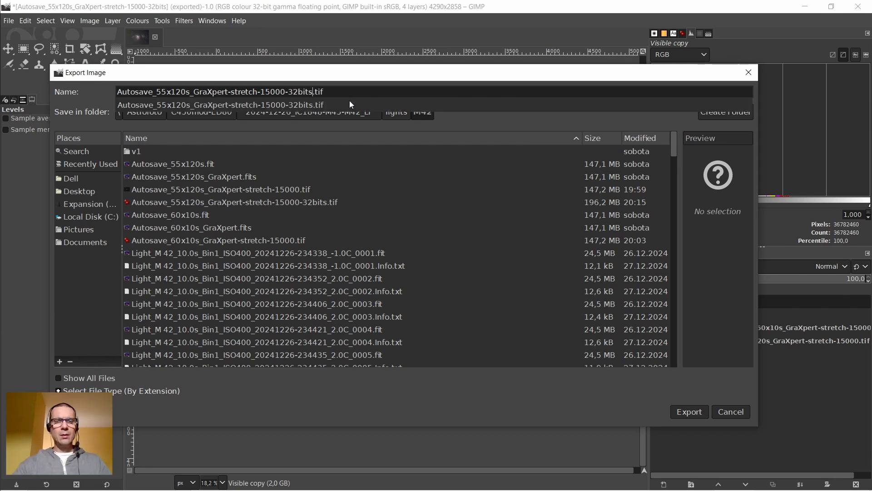
left_click(347, 96)
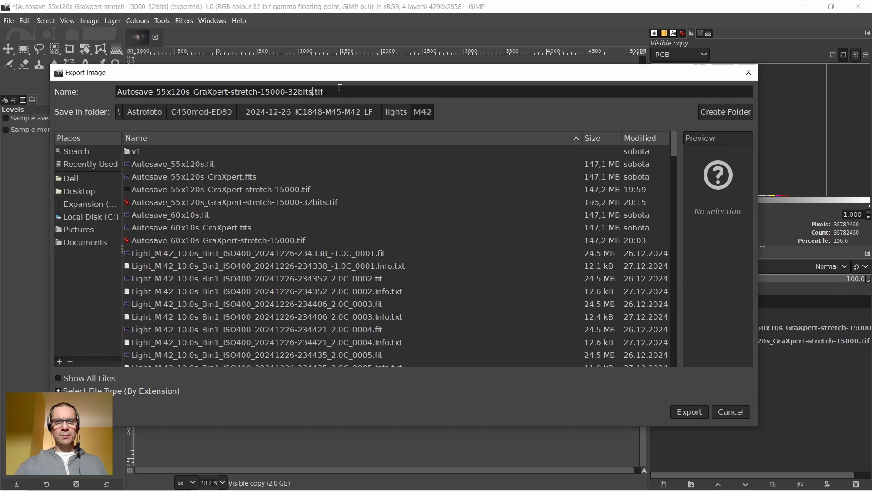
Export over the existing TIFF file without compression and without saving layers
left_click(687, 407)
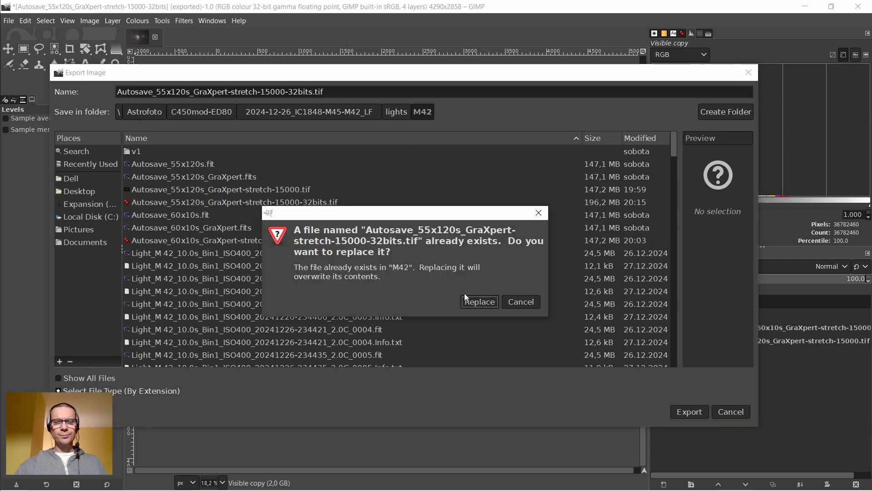
left_click(488, 303)
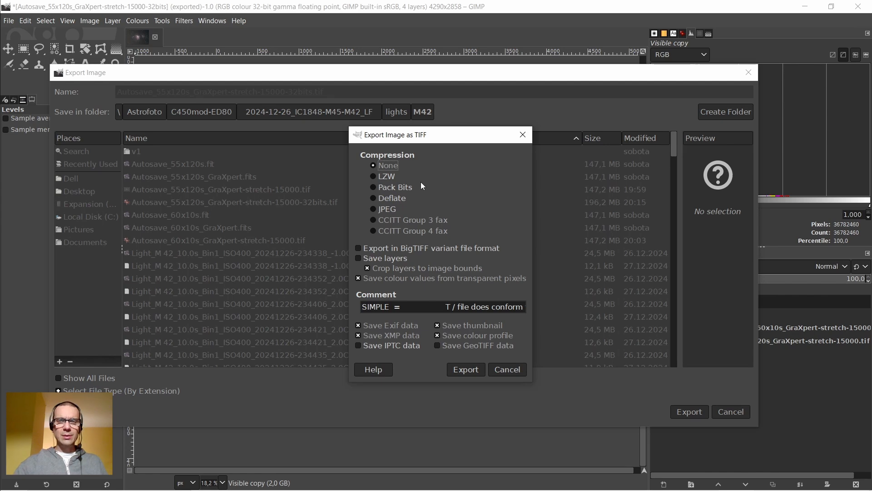
left_click(359, 259)
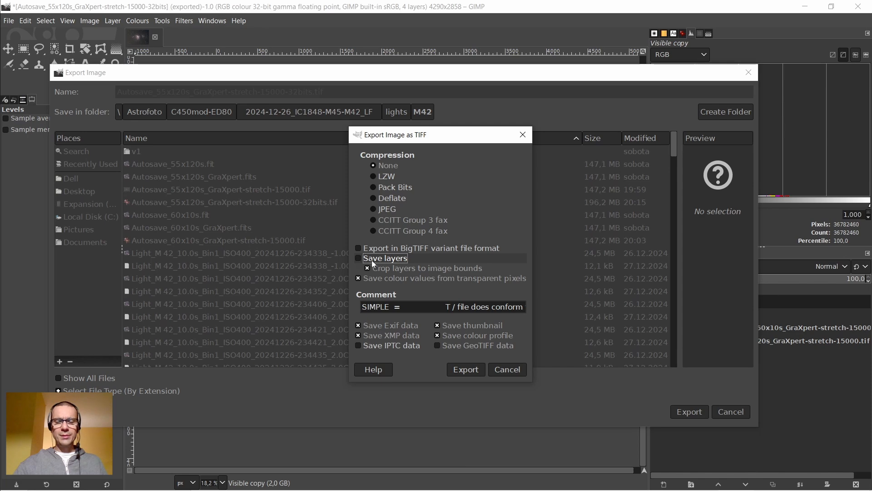
left_click(468, 373)
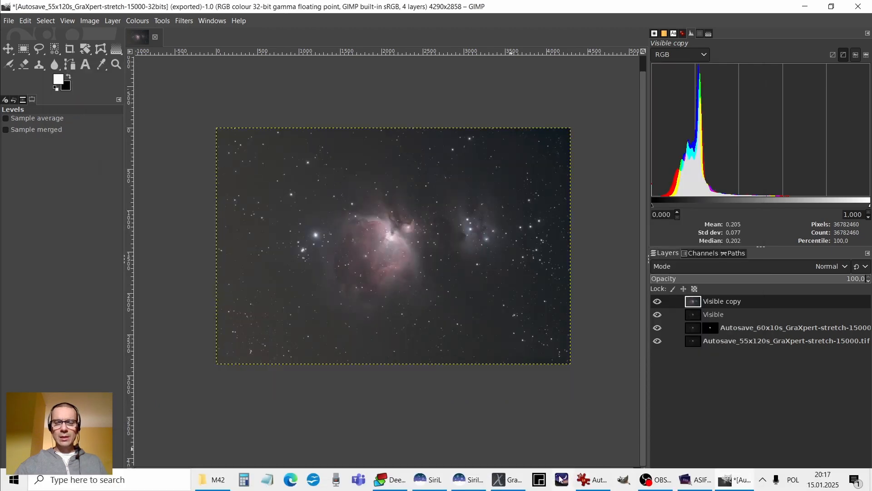
Switch to Siril and open Autosave_55x120s_GraXpert-stretch-15000-32bits.tif from the M42 folder
left_click(463, 483)
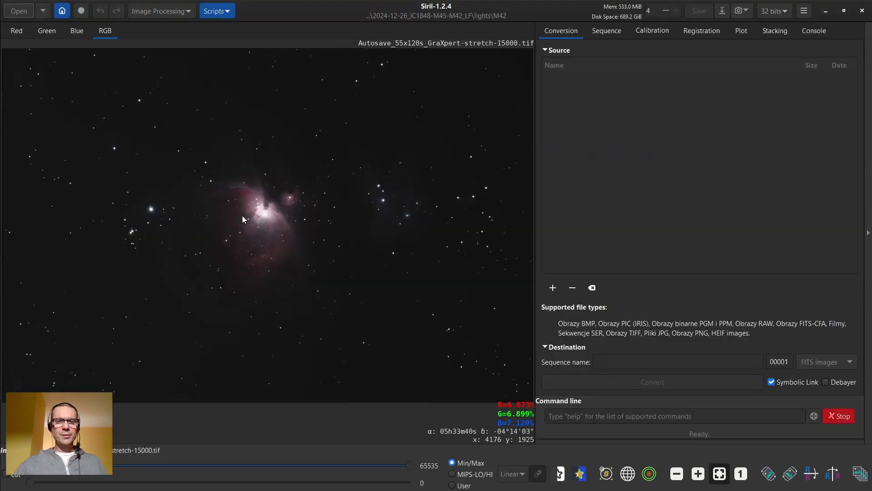
left_click(19, 11)
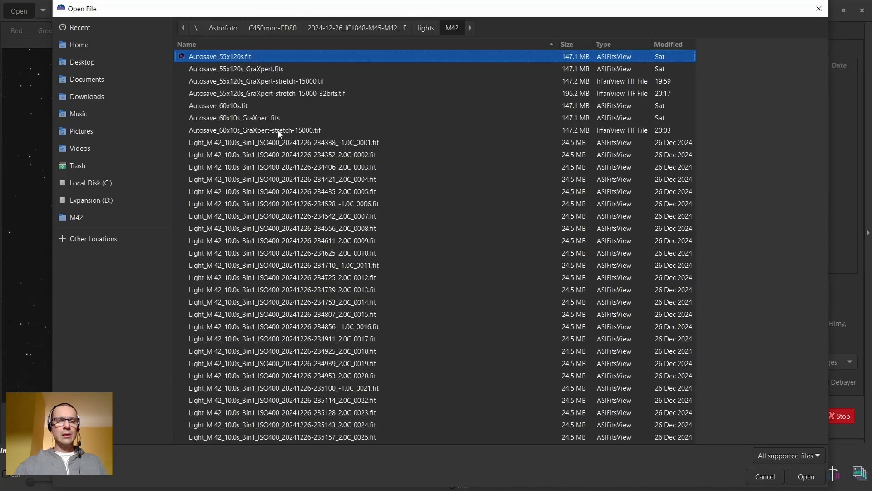
left_click(321, 93)
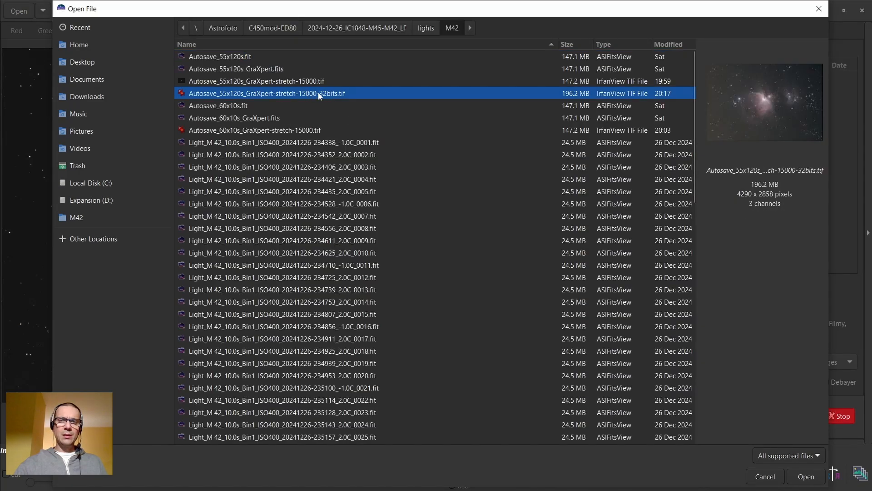
left_click(807, 476)
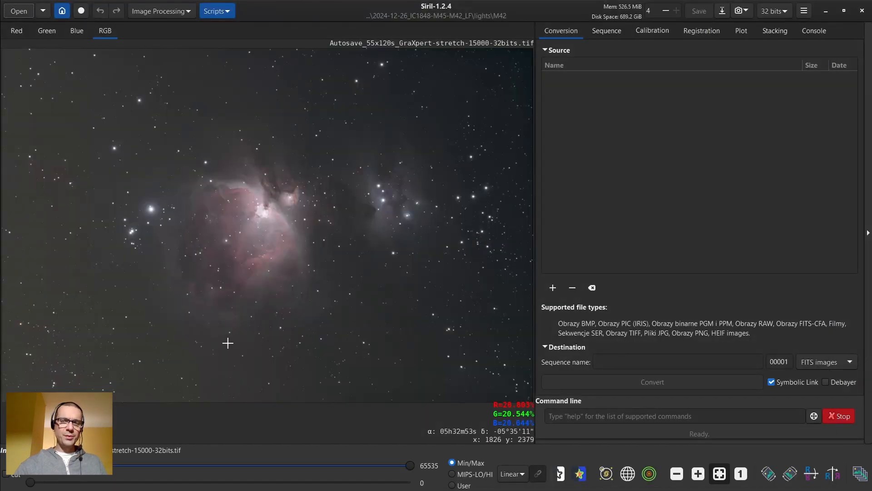
Save a copy as Autosave_55x120s_GraXpert-stretch-15000-16bits.tif in 16-bit unsigned integer format without compression
left_click(723, 12)
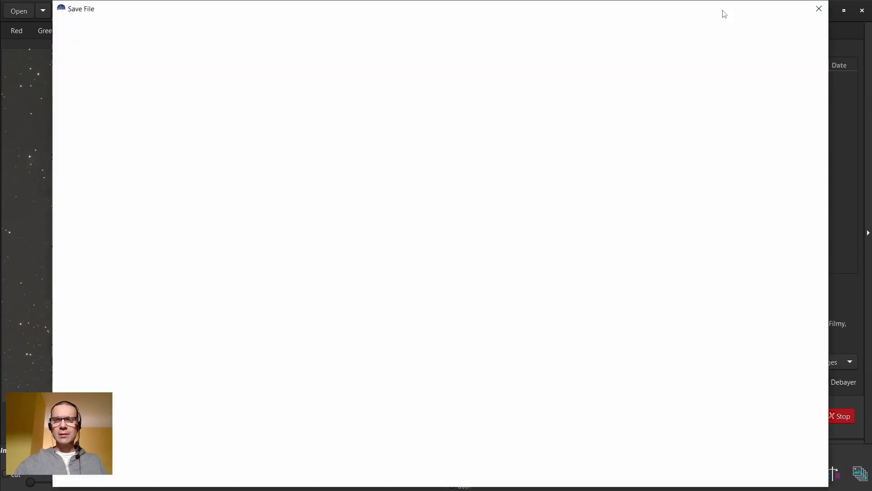
left_click(236, 31)
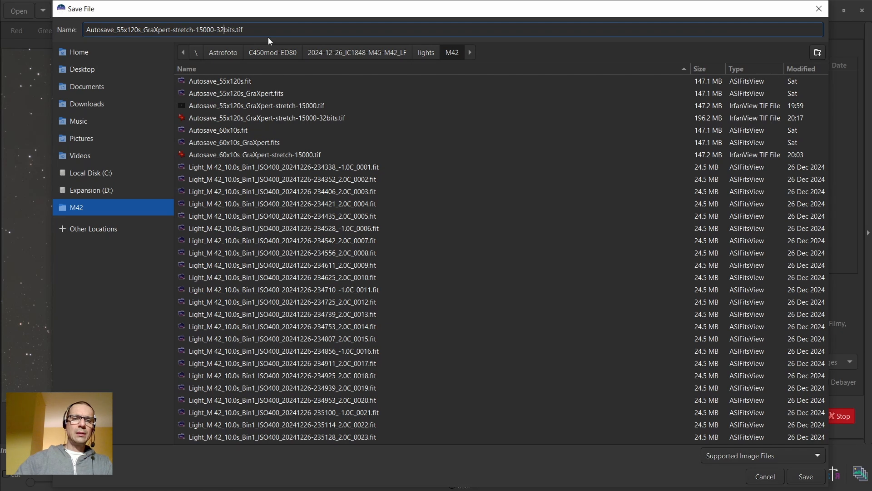
key("BackSpace")
key("BackSpace")
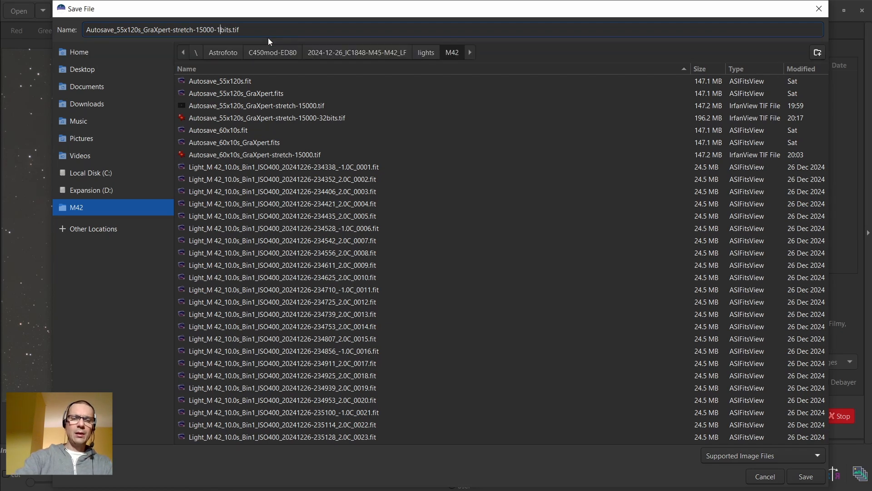
type("16")
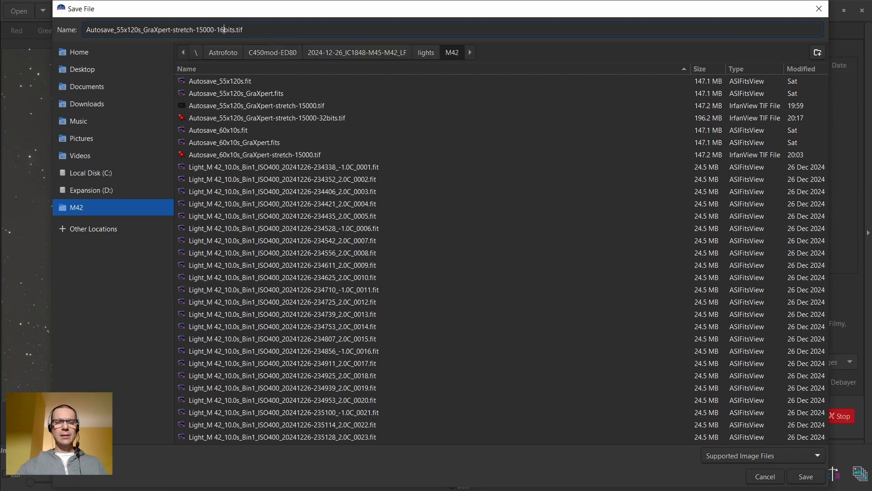
left_click(805, 476)
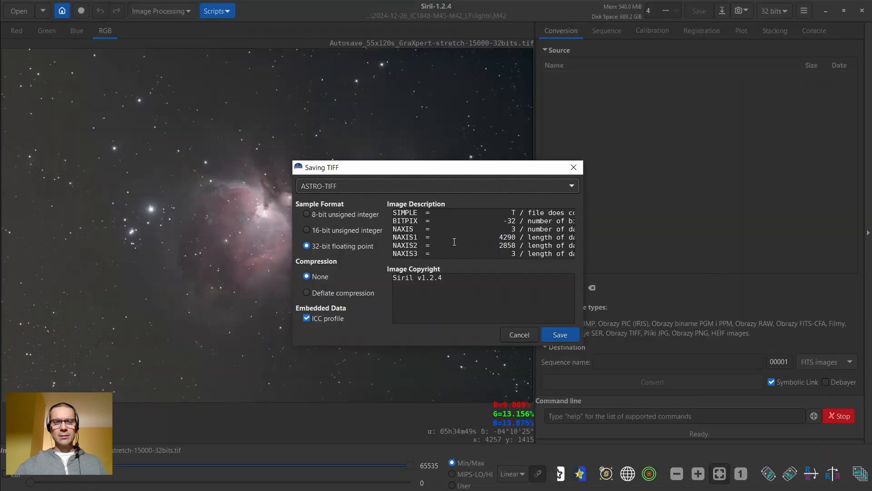
left_click(310, 229)
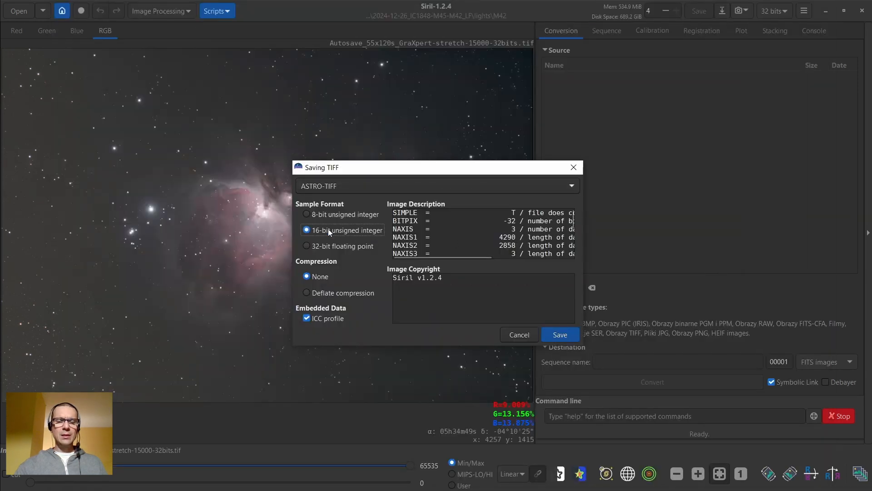
left_click(561, 334)
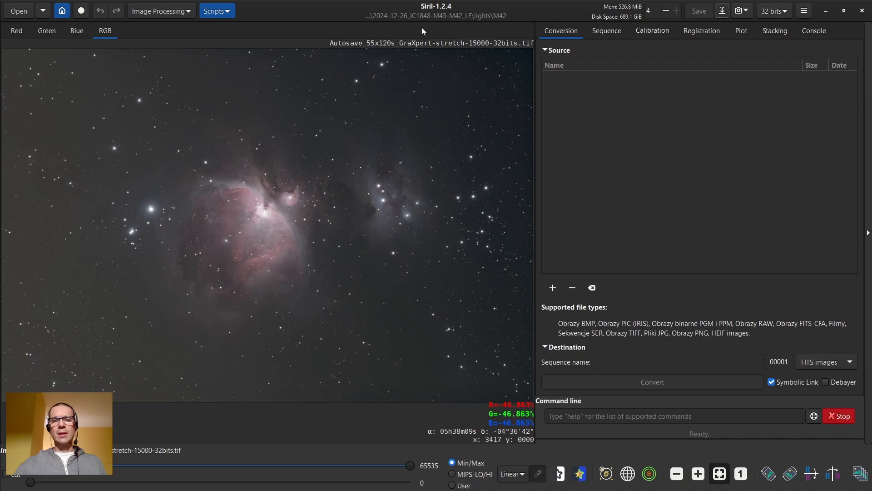
Minimize the open program windows to reach the desktop and launch StarNet++ GUI
left_click(827, 10)
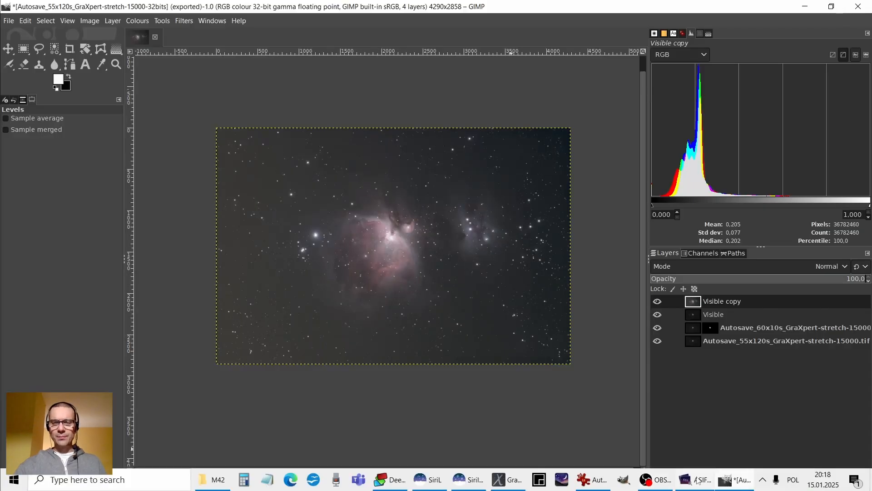
left_click(212, 482)
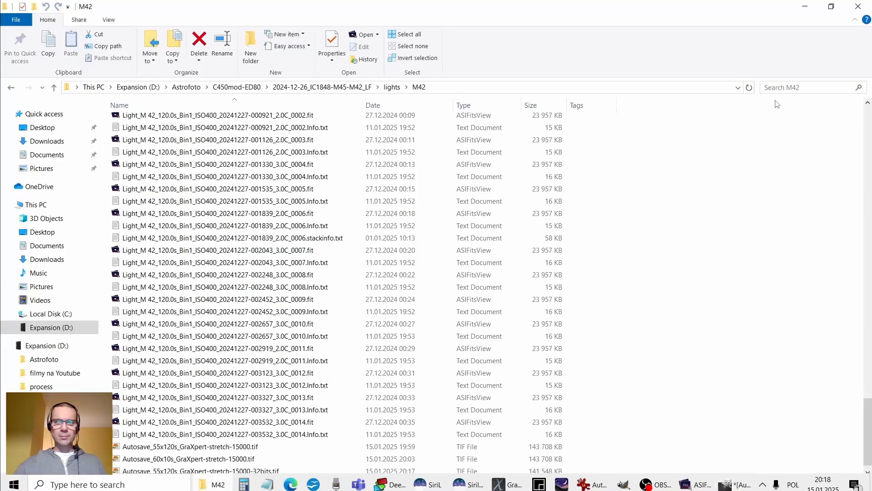
left_click(803, 6)
left_click(801, 7)
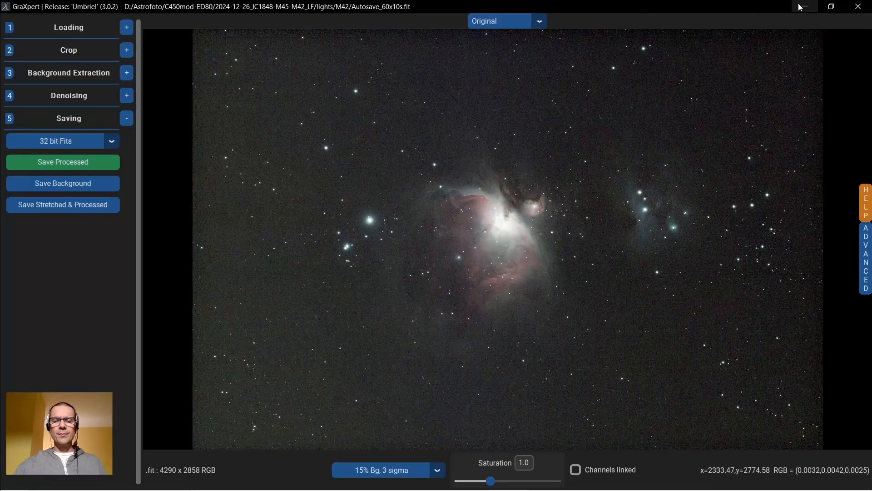
left_click(800, 6)
left_click(799, 7)
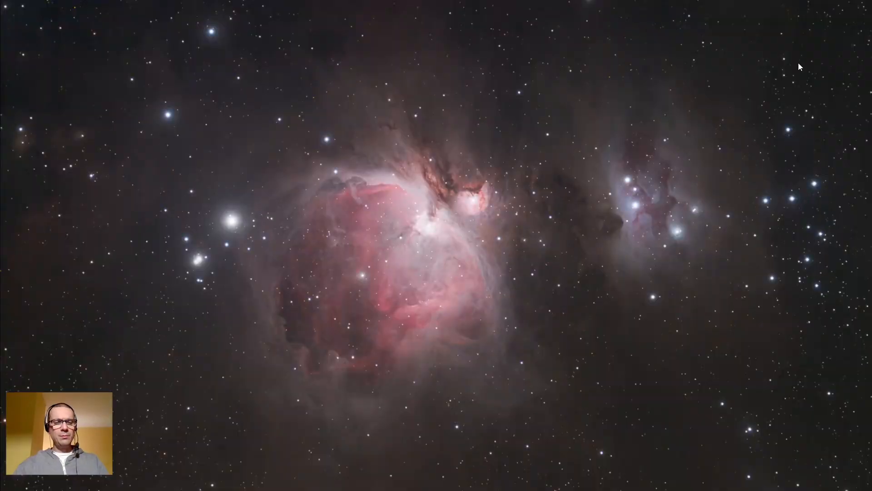
key("Escape")
left_click(805, 7)
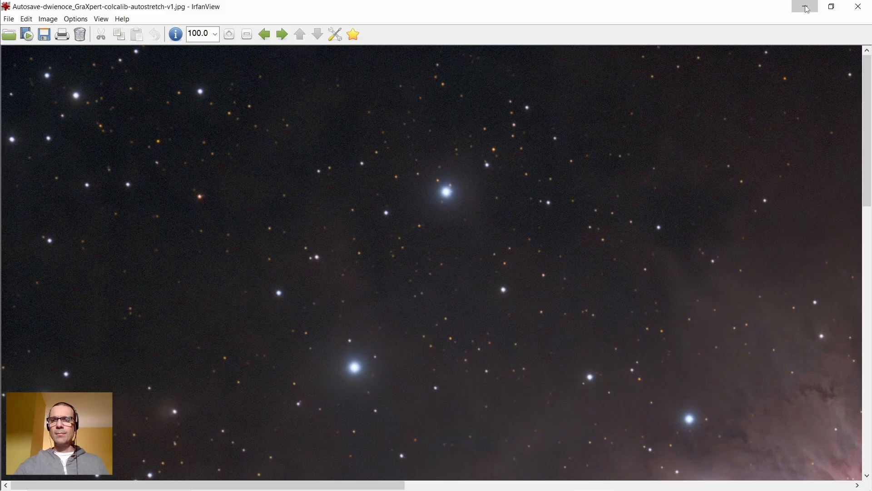
left_click(802, 5)
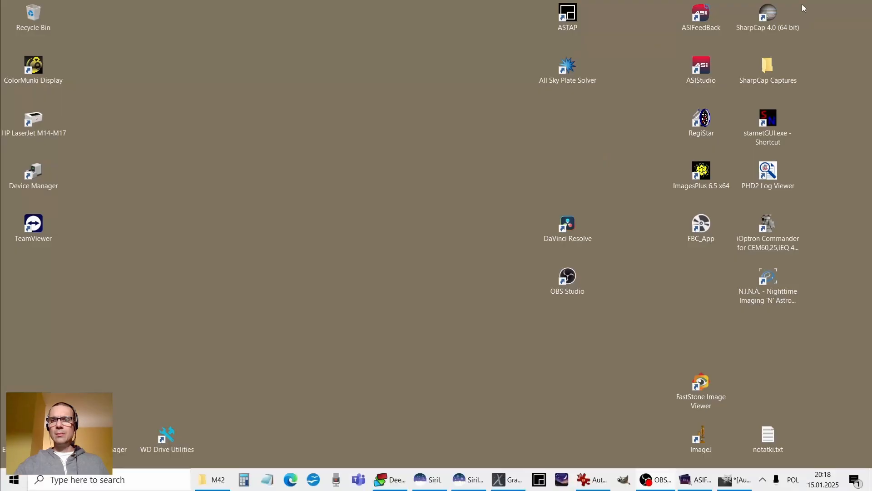
double_click(772, 114)
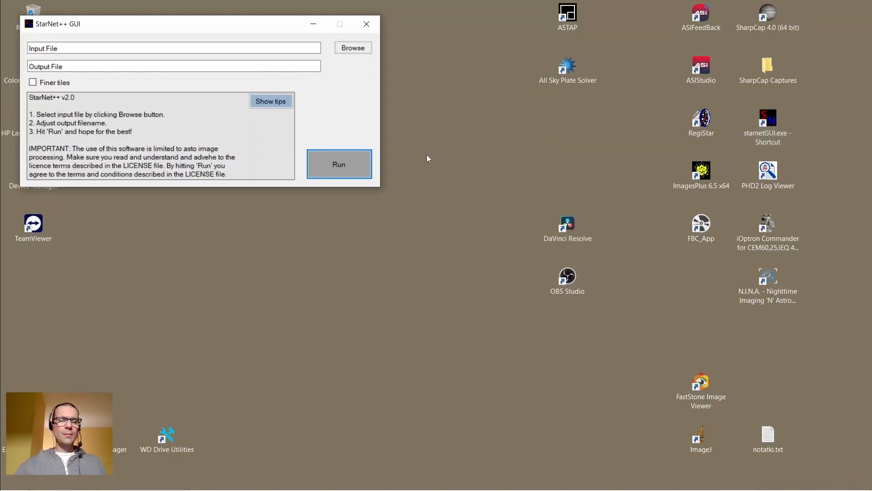
Load Autosave_55x120s_GraXpert-stretch-15000-16bits.tif from 2024-12-26_IC1848-M45-M42_LF\lights\M42 as the input file
left_click(353, 49)
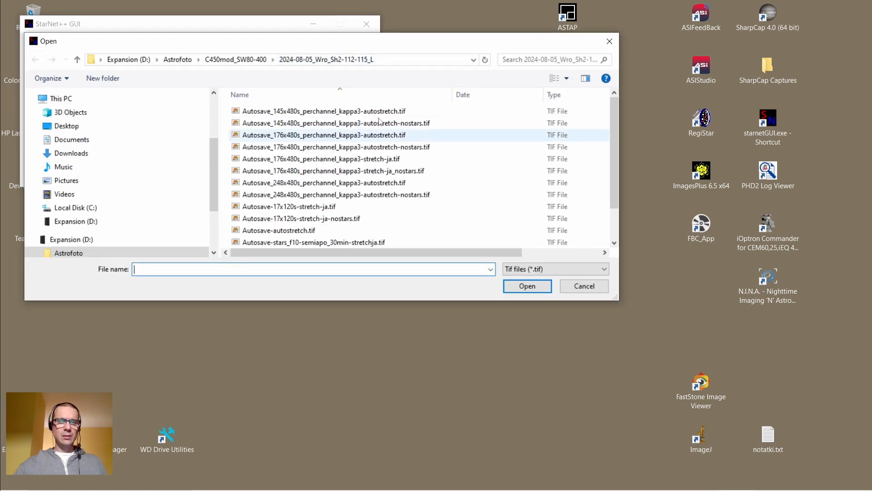
left_click(177, 60)
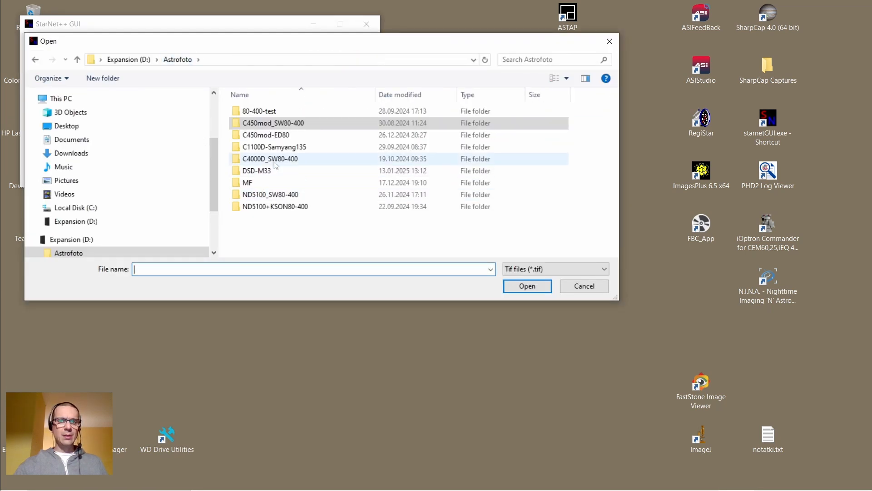
left_click(272, 136)
double_click(272, 135)
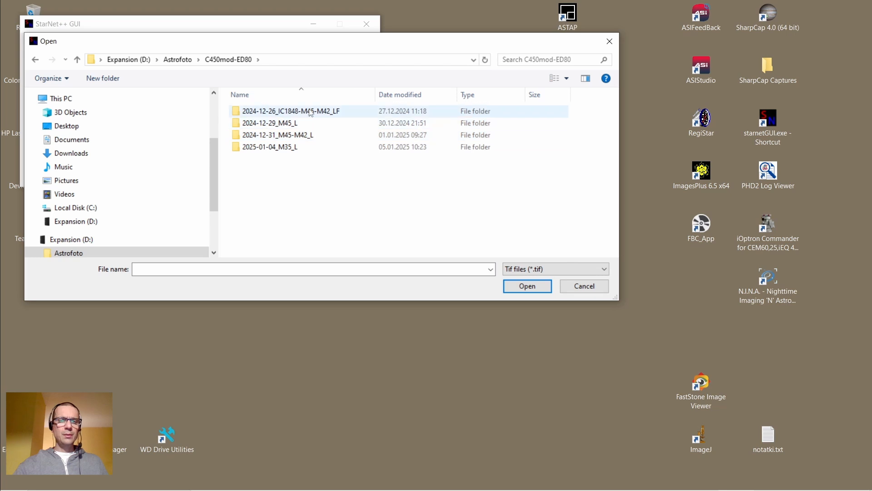
double_click(304, 110)
double_click(269, 130)
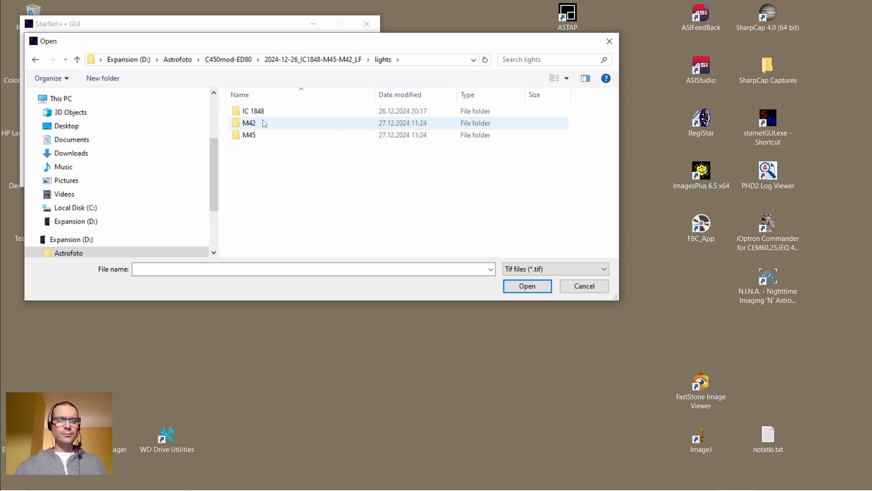
double_click(265, 123)
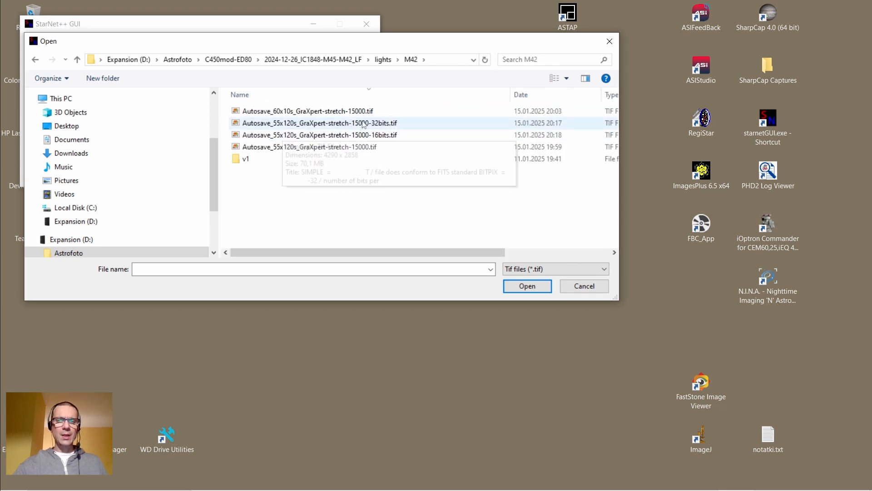
left_click(396, 136)
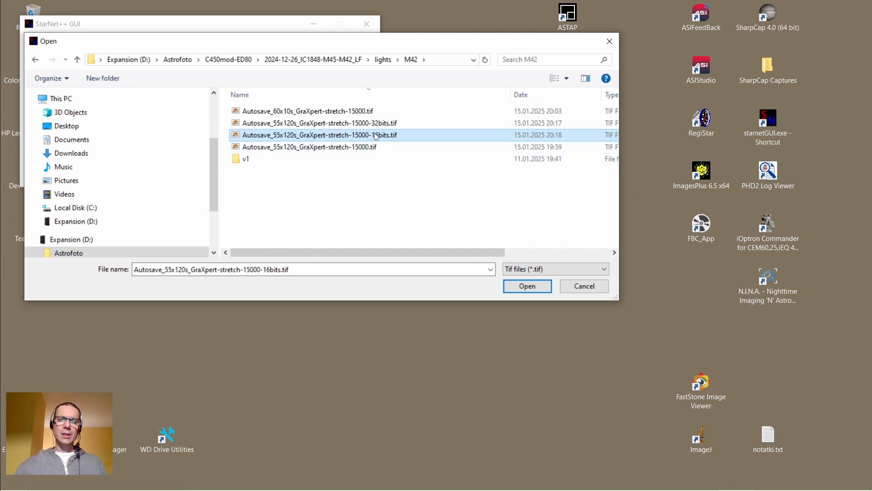
left_click(527, 286)
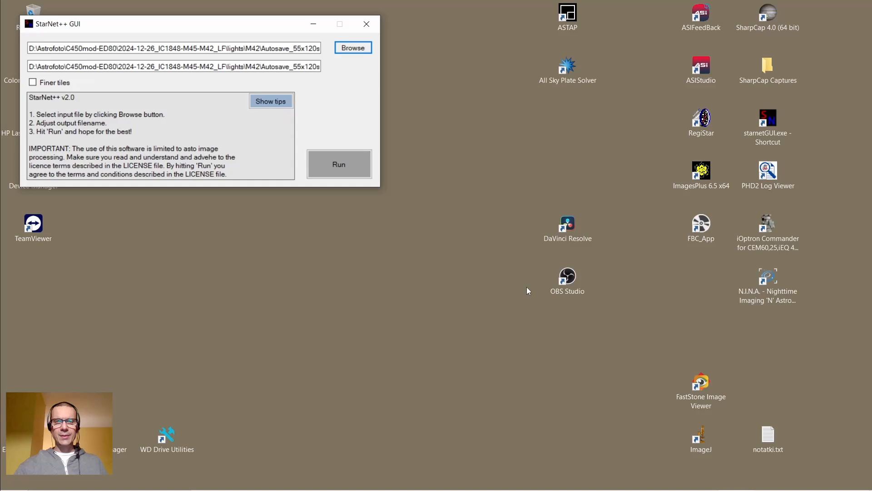
Set the output file name to Autosave_55x120s_GraXpert-stretch-15000-16bits-nostars.tif and run the star removal
left_click(286, 66)
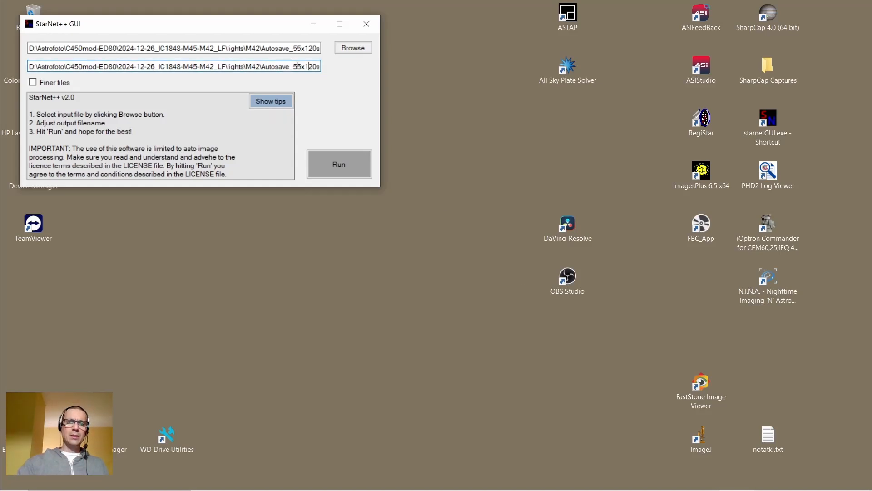
key("Right")
key("Right")
key("Right")
key("Right")
key("Right")
key("Right")
key("Right")
key("Right")
key("Right")
key("Right")
key("Right")
key("Right")
key("Right")
key("Right")
key("Right")
key("Right")
key("Right")
key("Right")
key("Right")
key("Right")
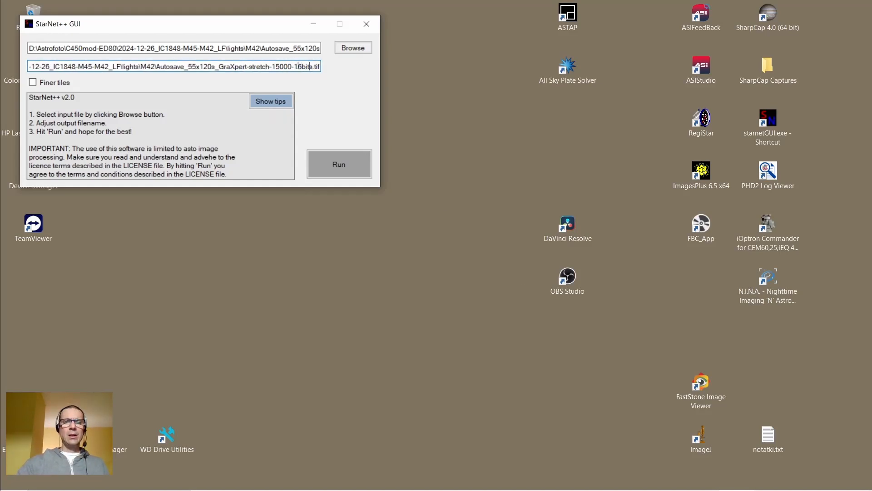
type("-nosta")
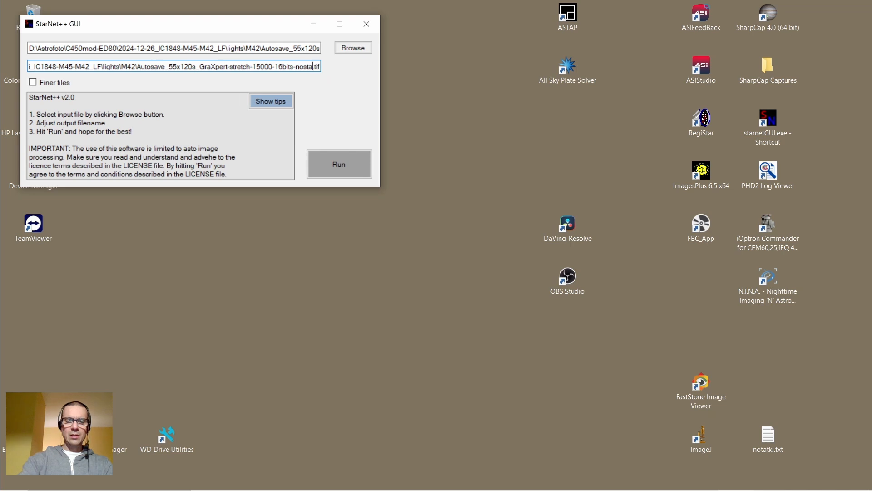
key("Right")
key("Right")
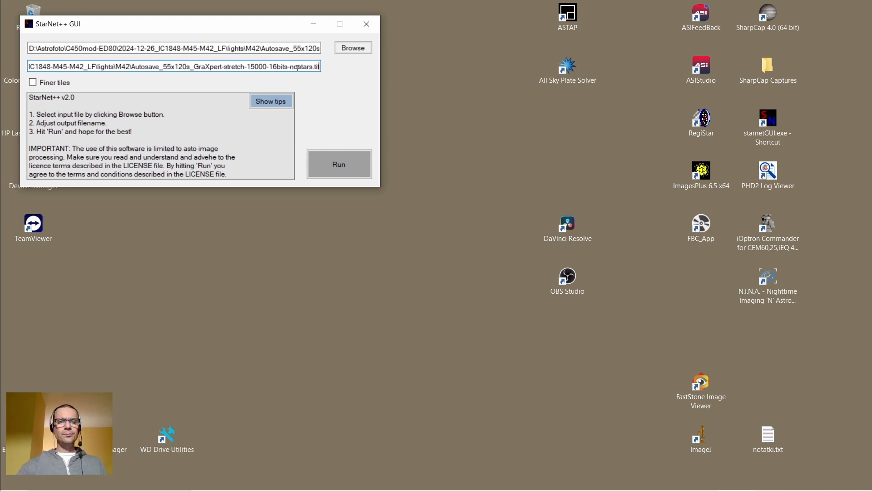
left_click(340, 166)
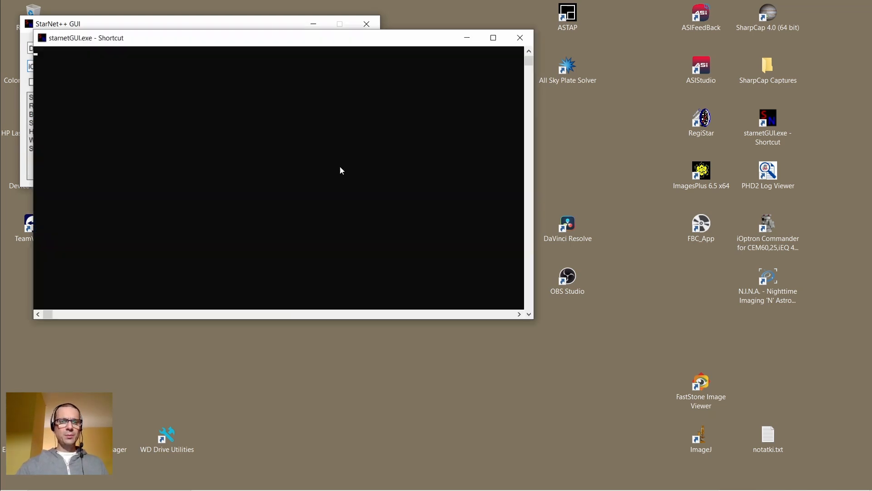